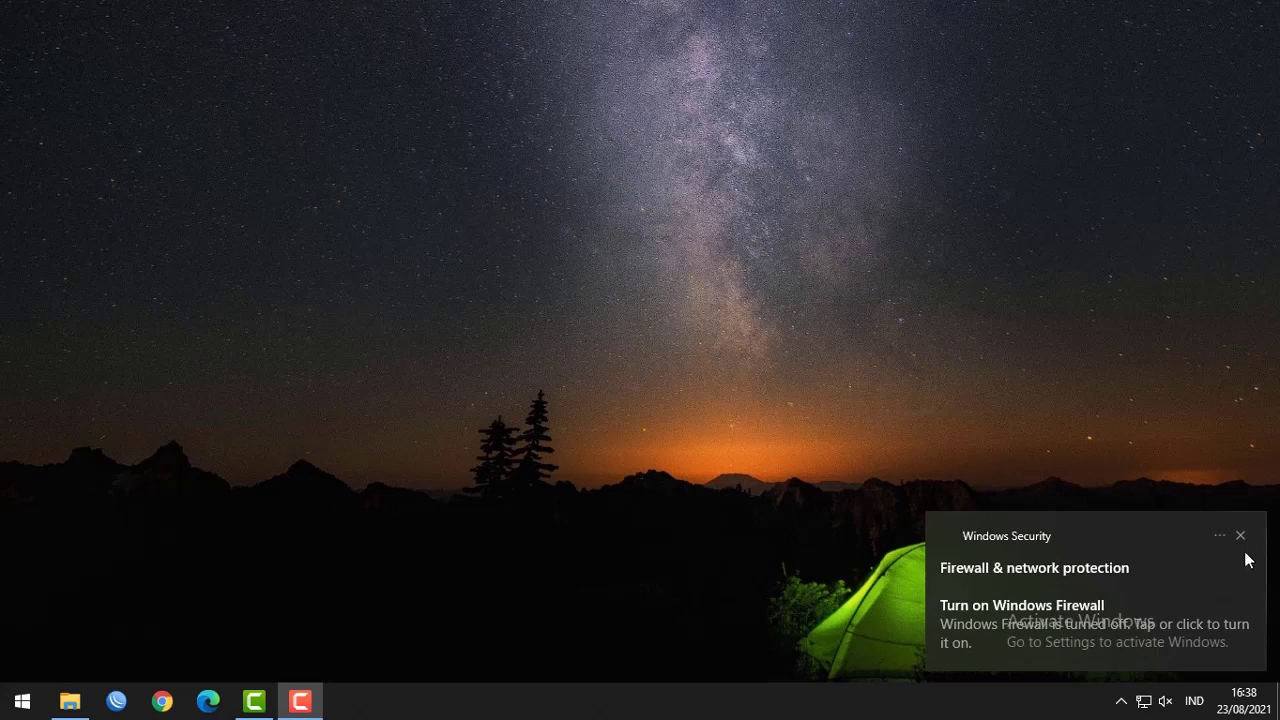
# Close the 'Turn on Windows Firewall' toast from Windows Security.
pyautogui.click(1237, 535)
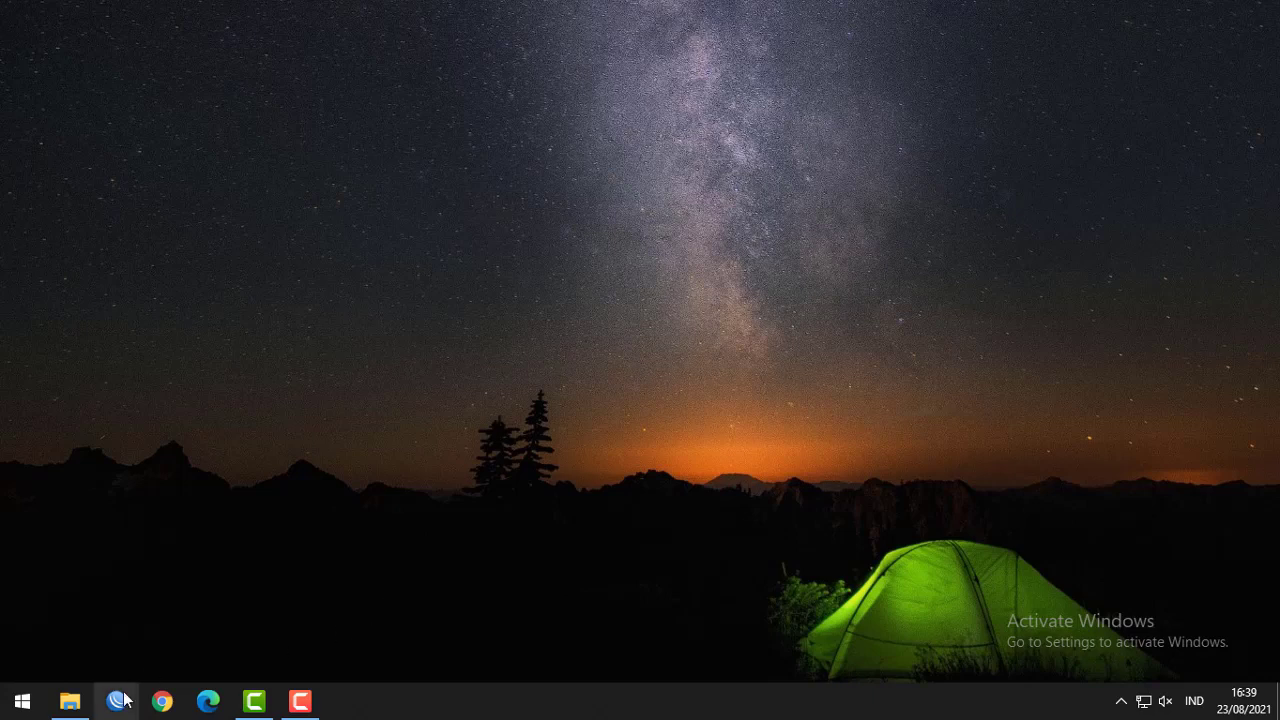
# Open This PC's properties, confirm the system type is 64-bit, then close Settings.
pyautogui.click(71, 702)
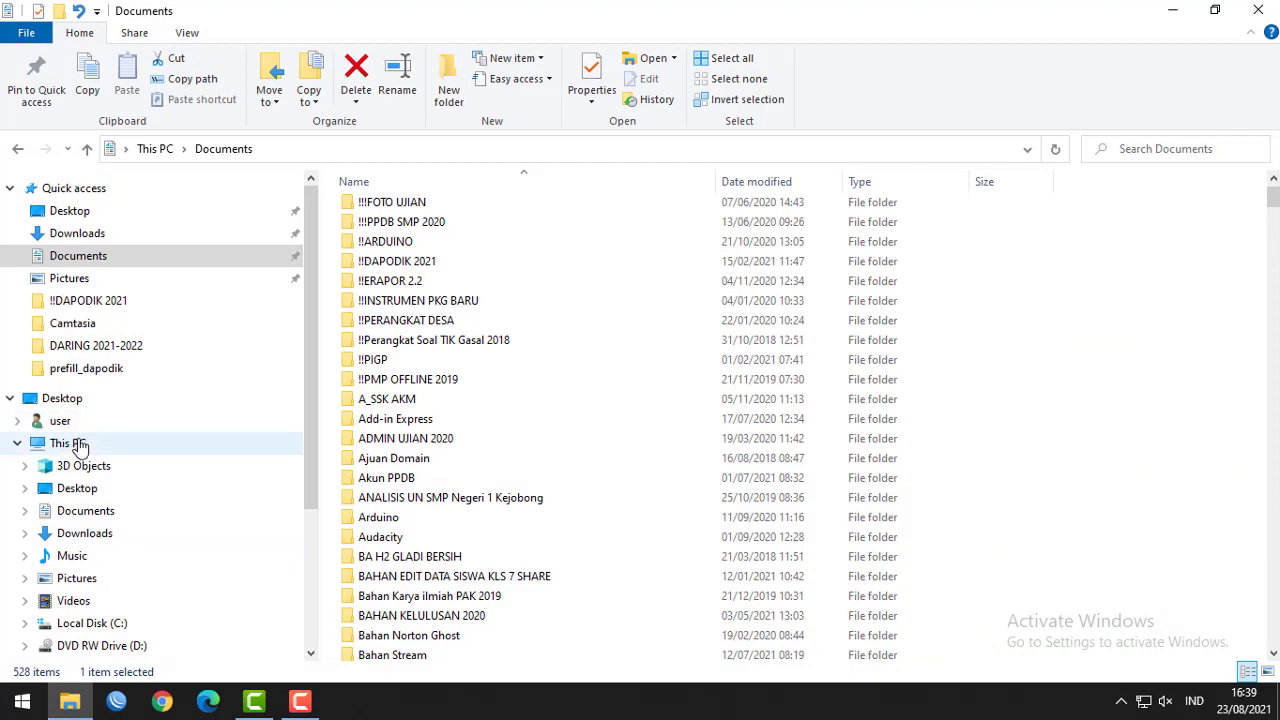
pyautogui.click(80, 447)
pyautogui.rightClick(80, 444)
pyautogui.click(110, 420)
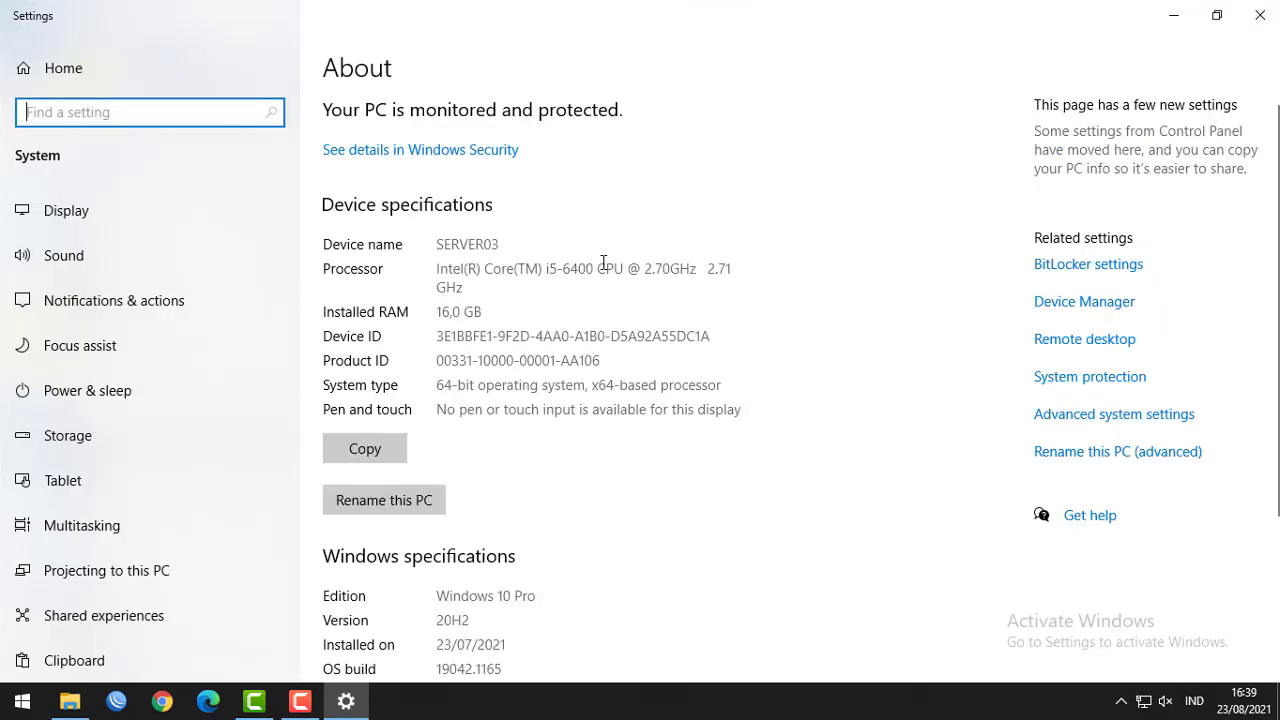
pyautogui.scroll(-3, 603, 262)
pyautogui.moveTo(437, 182); pyautogui.dragTo(476, 181)
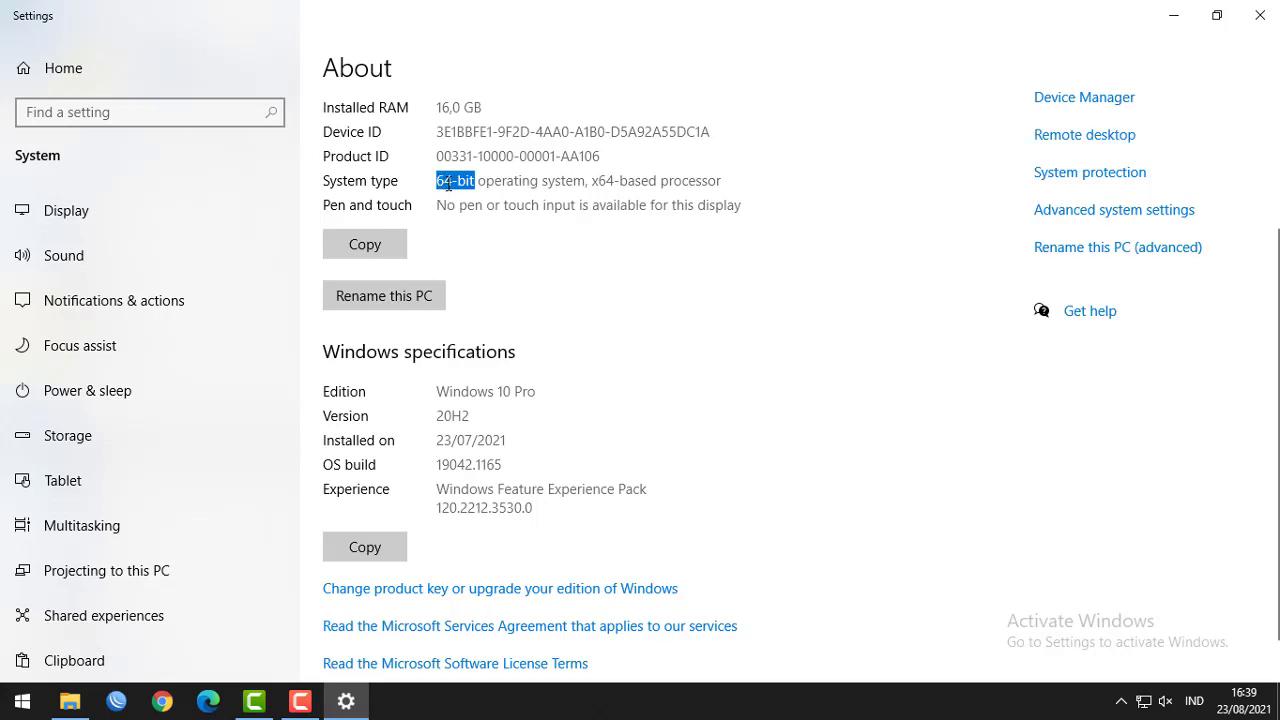
pyautogui.click(1260, 15)
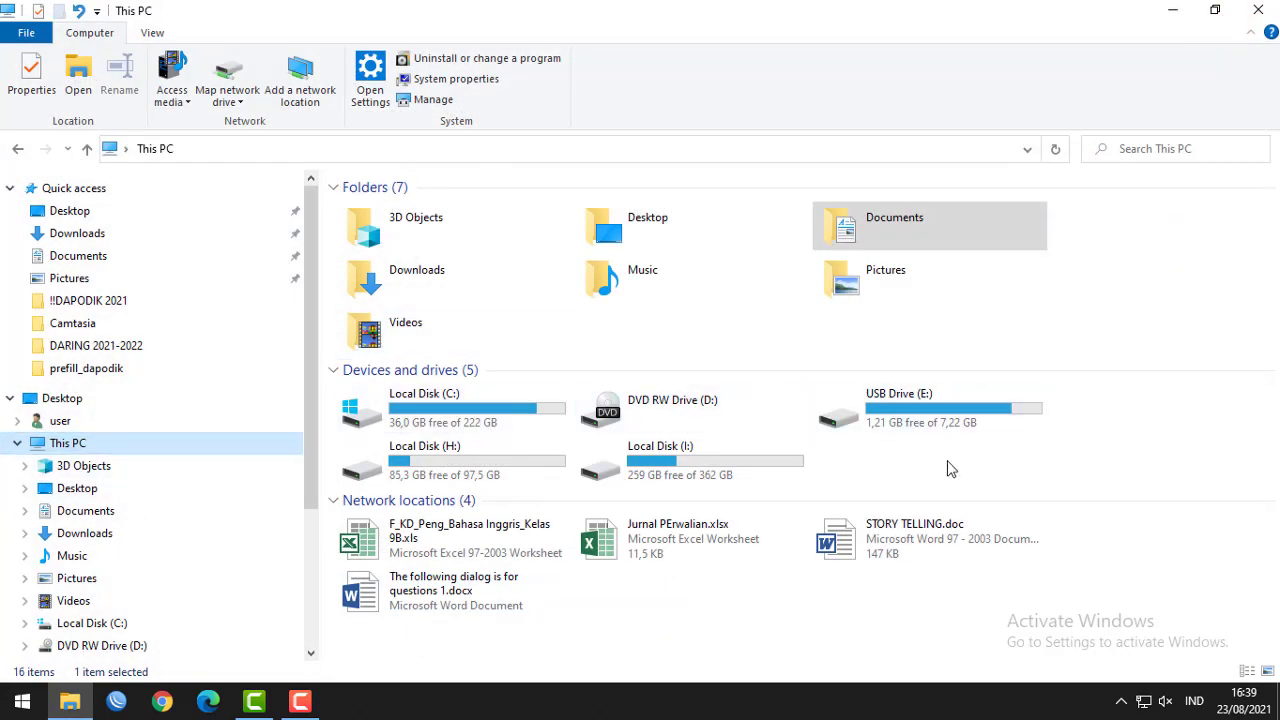
# Minimize File Explorer and show the tray's hidden icons, where Windows Security sits.
pyautogui.click(1172, 10)
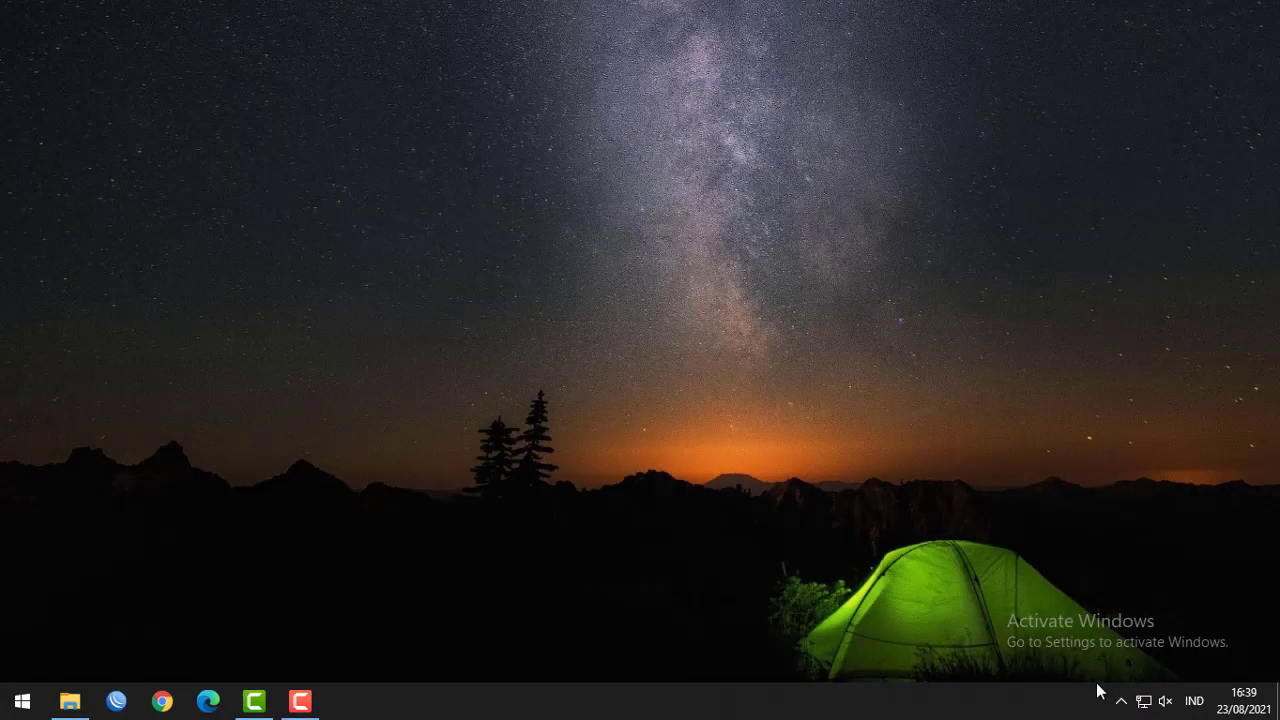
pyautogui.click(1121, 701)
pyautogui.click(878, 659)
pyautogui.click(1121, 701)
pyautogui.click(951, 504)
pyautogui.click(1121, 701)
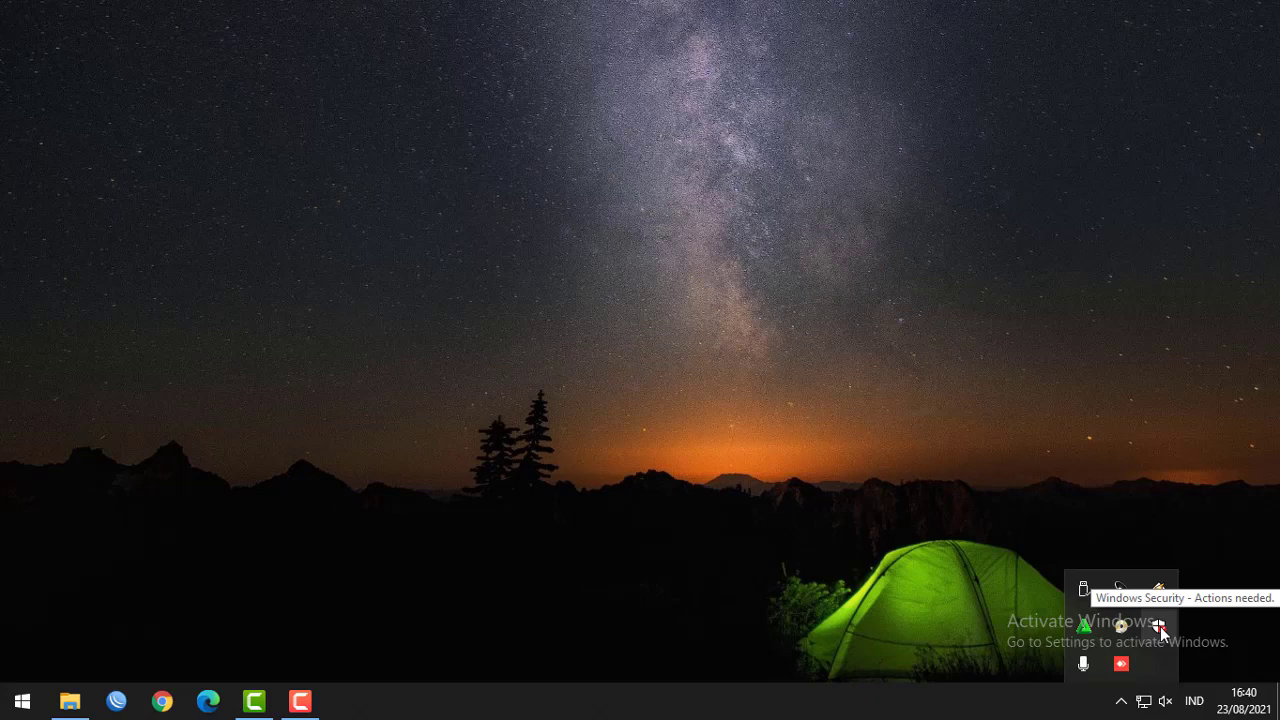
# Open Windows Security from the hidden tray icons.
pyautogui.click(1158, 627)
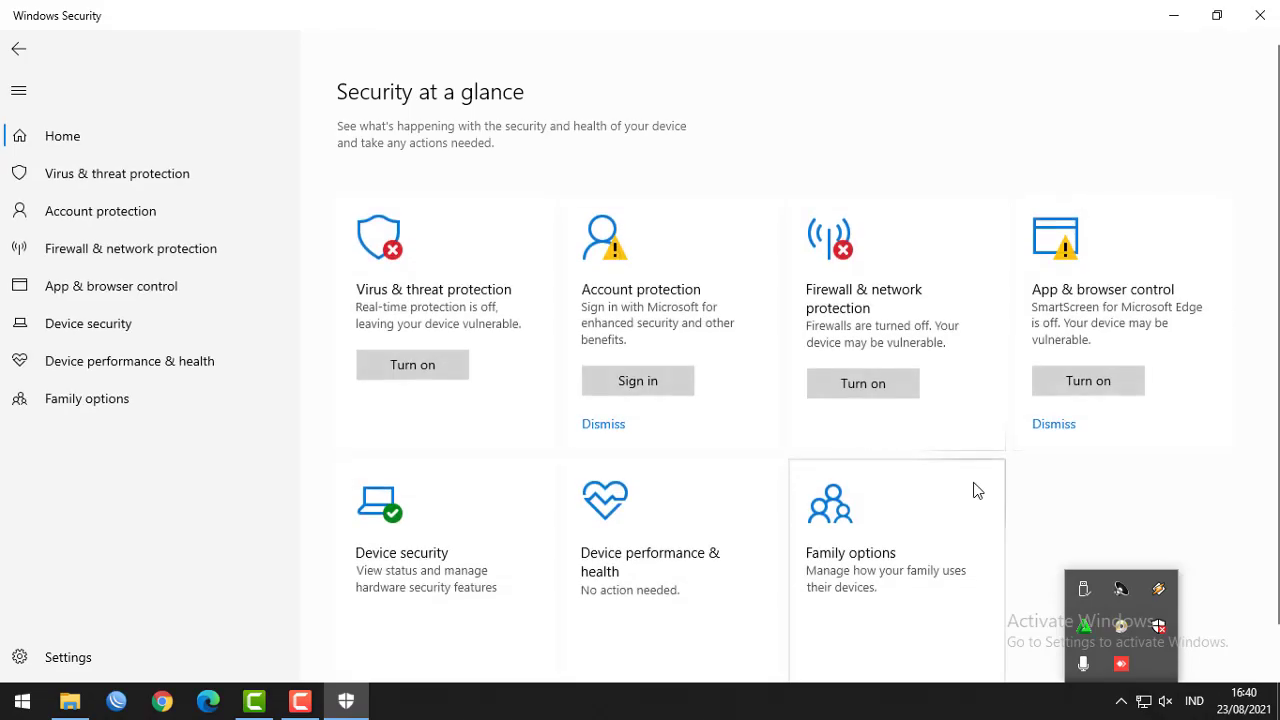
pyautogui.click(977, 490)
pyautogui.click(1260, 12)
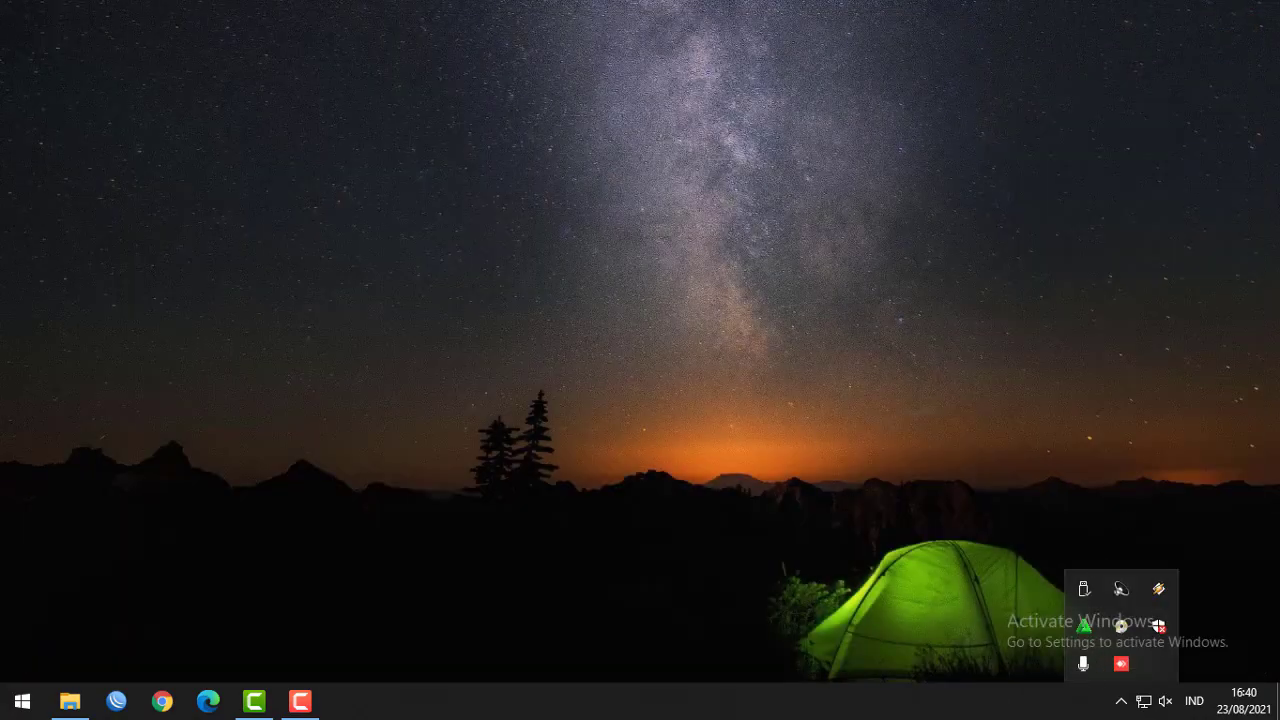
pyautogui.click(1124, 708)
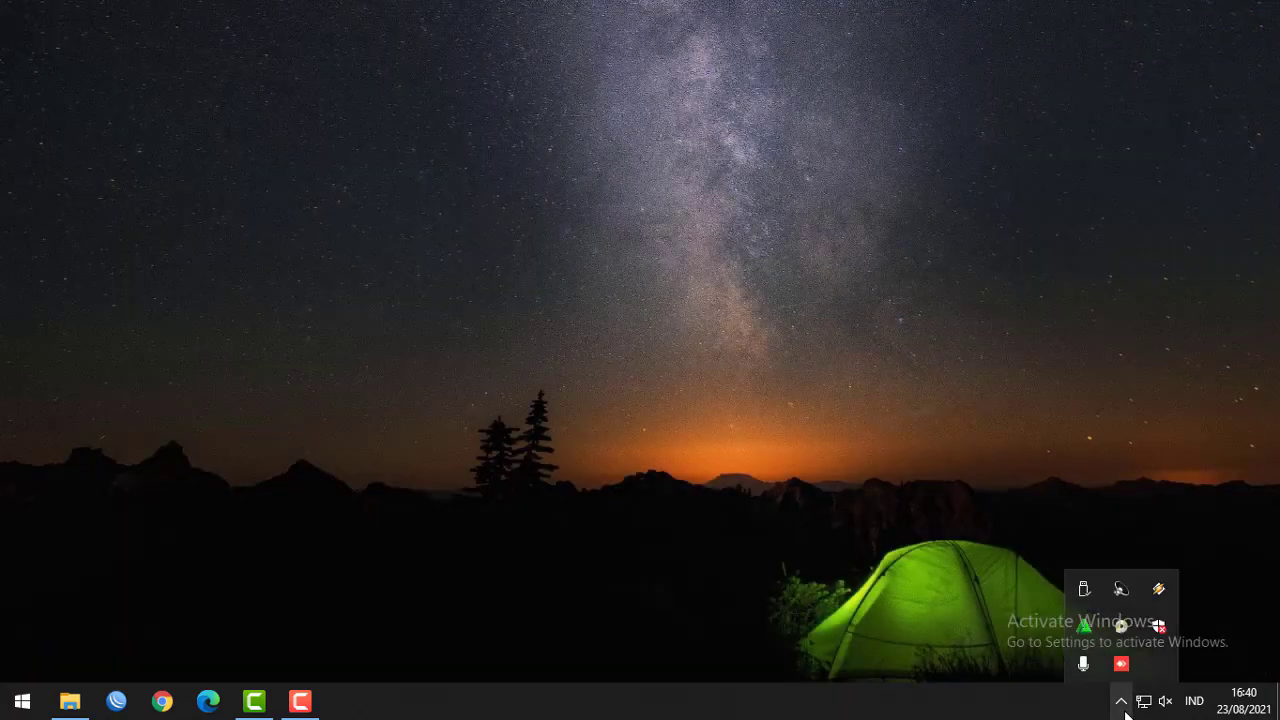
pyautogui.click(1158, 630)
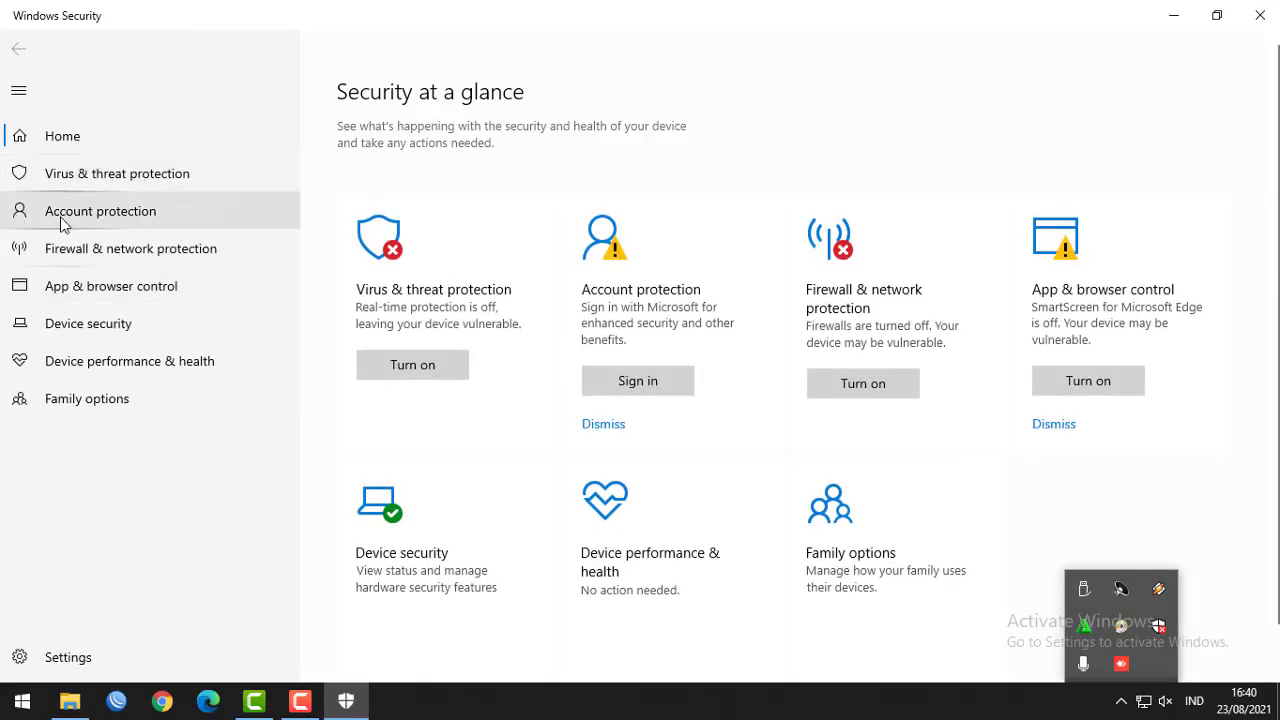
# Turn cloud-delivered protection off in Virus & threat protection settings, approve, and close Windows Security.
pyautogui.click(155, 178)
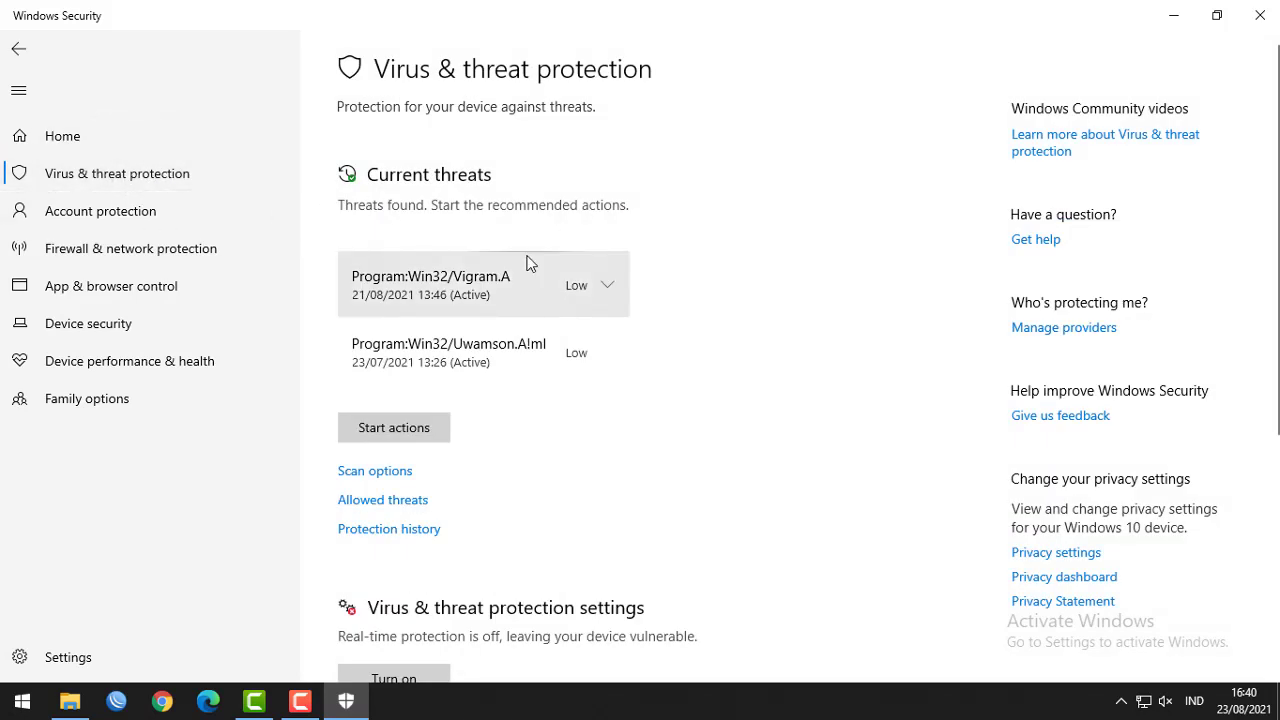
pyautogui.scroll(-3, 528, 263)
pyautogui.scroll(-1, 510, 255)
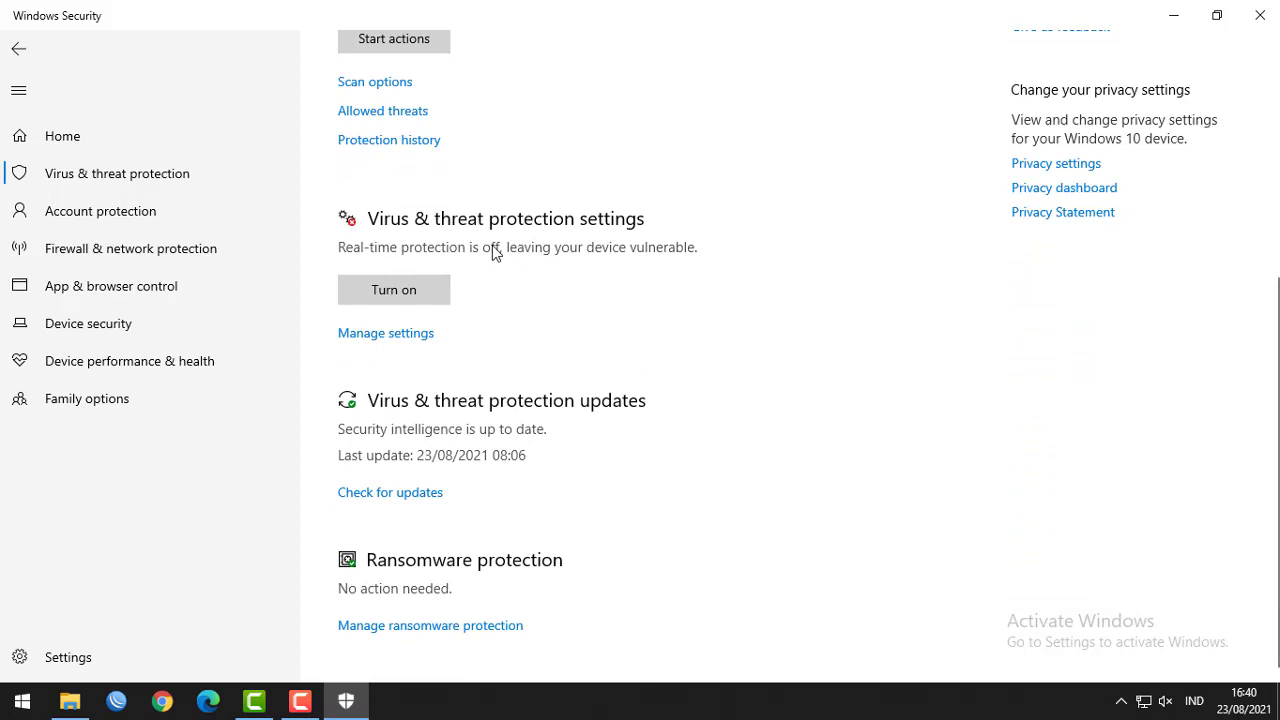
pyautogui.click(404, 338)
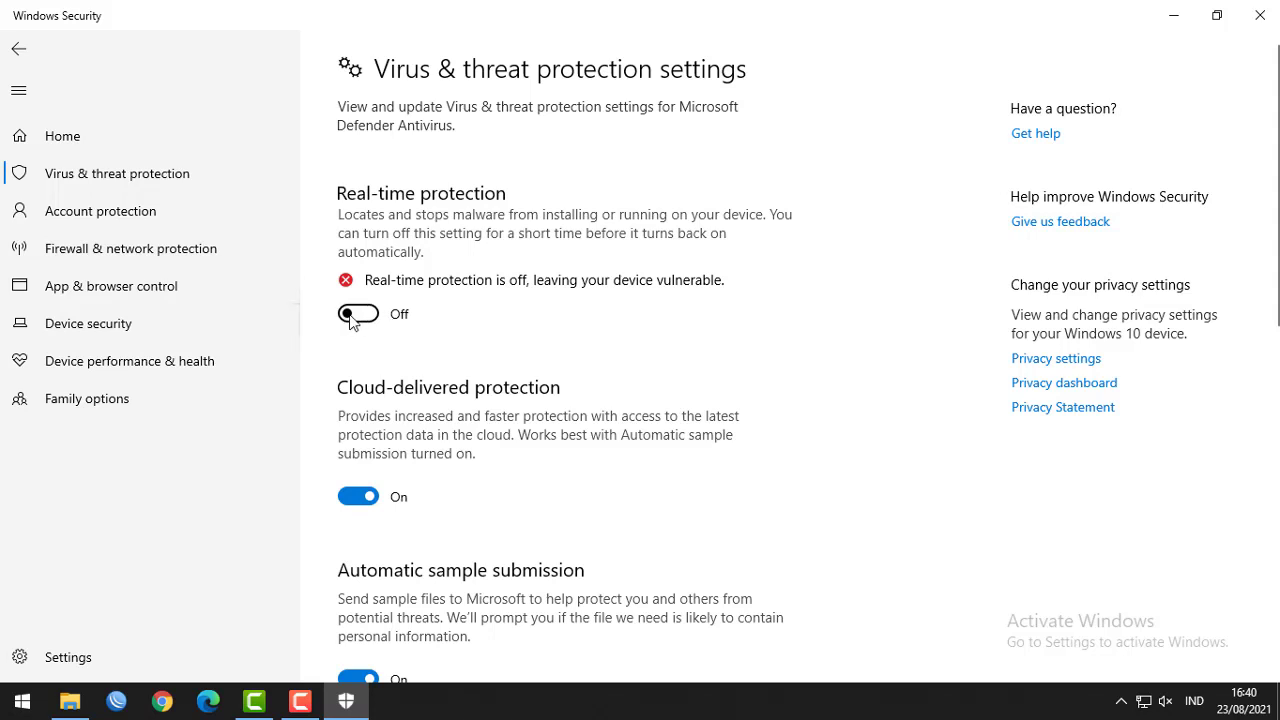
pyautogui.click(364, 504)
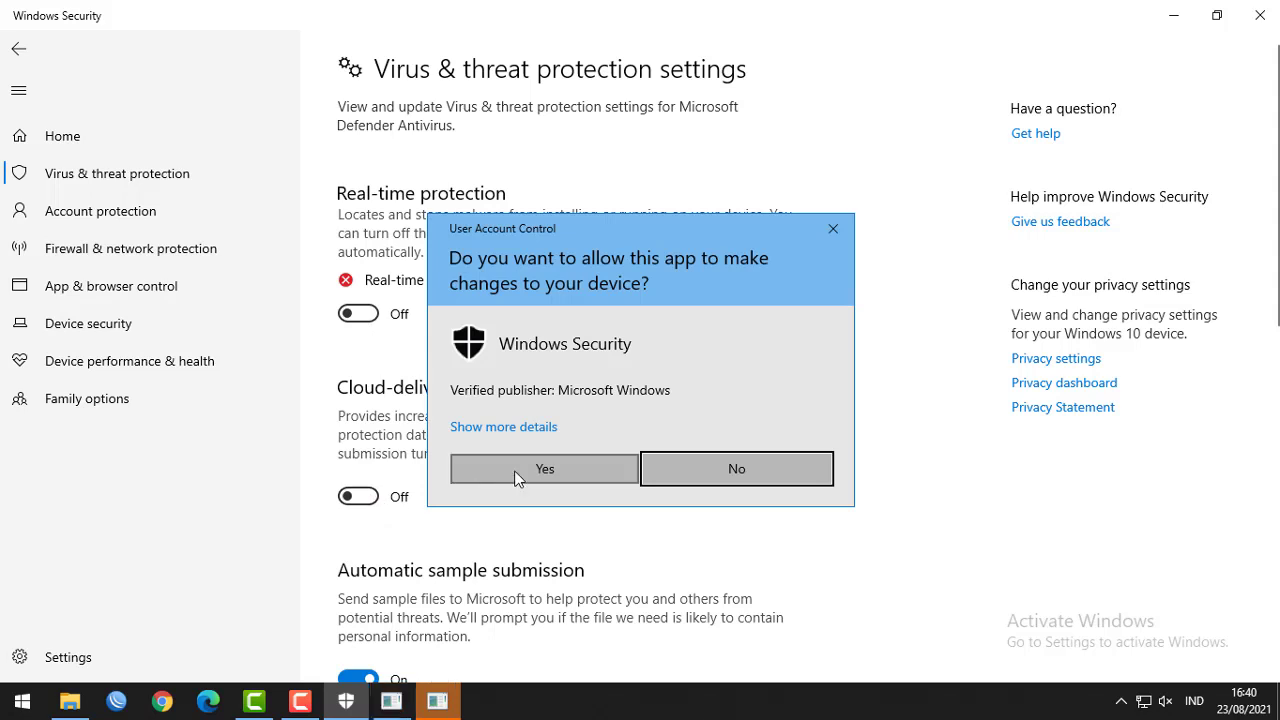
pyautogui.click(562, 469)
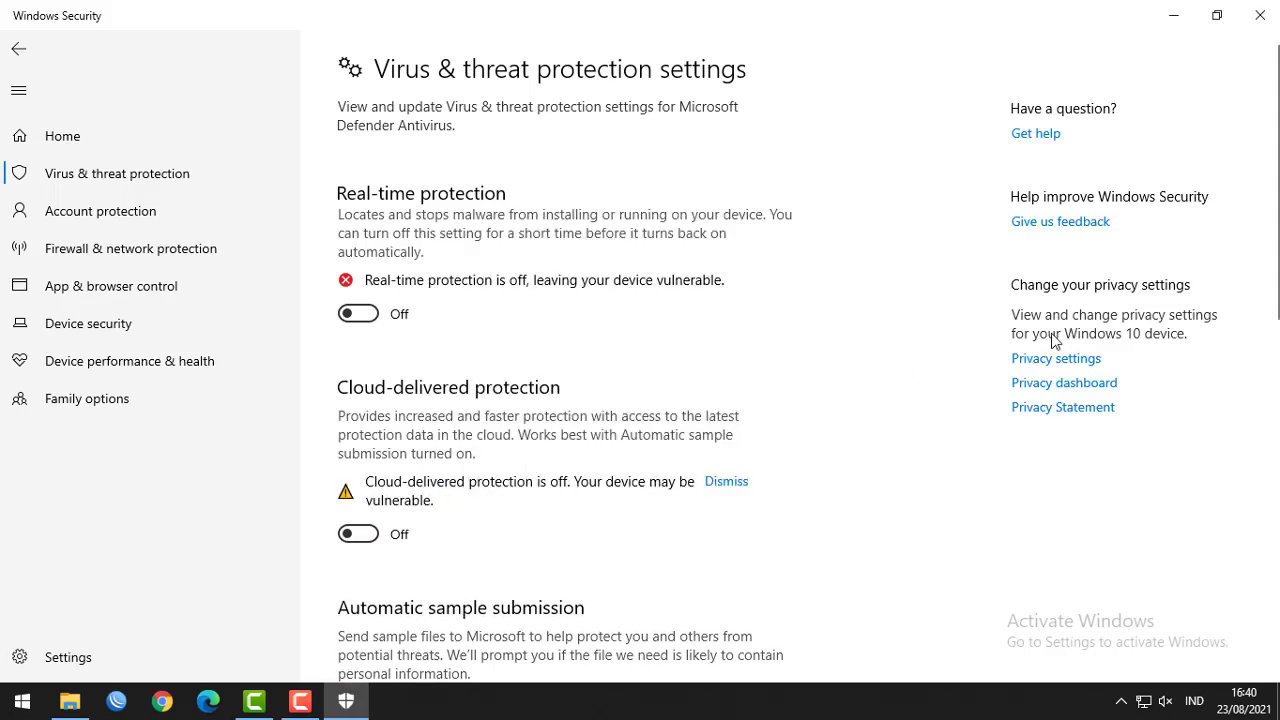
pyautogui.click(1260, 15)
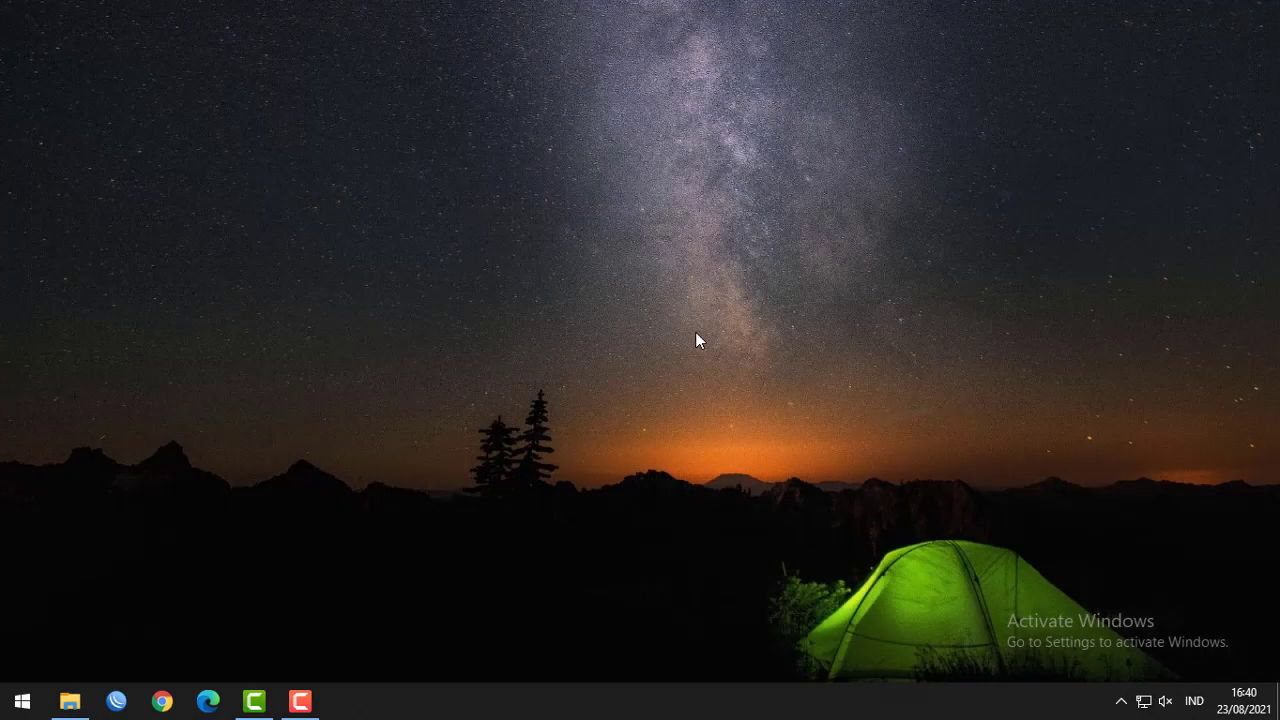
# Search 'firewa' to open firewall status, keep private and public firewalls off, and close.
pyautogui.click(27, 705)
pyautogui.write('firewa')
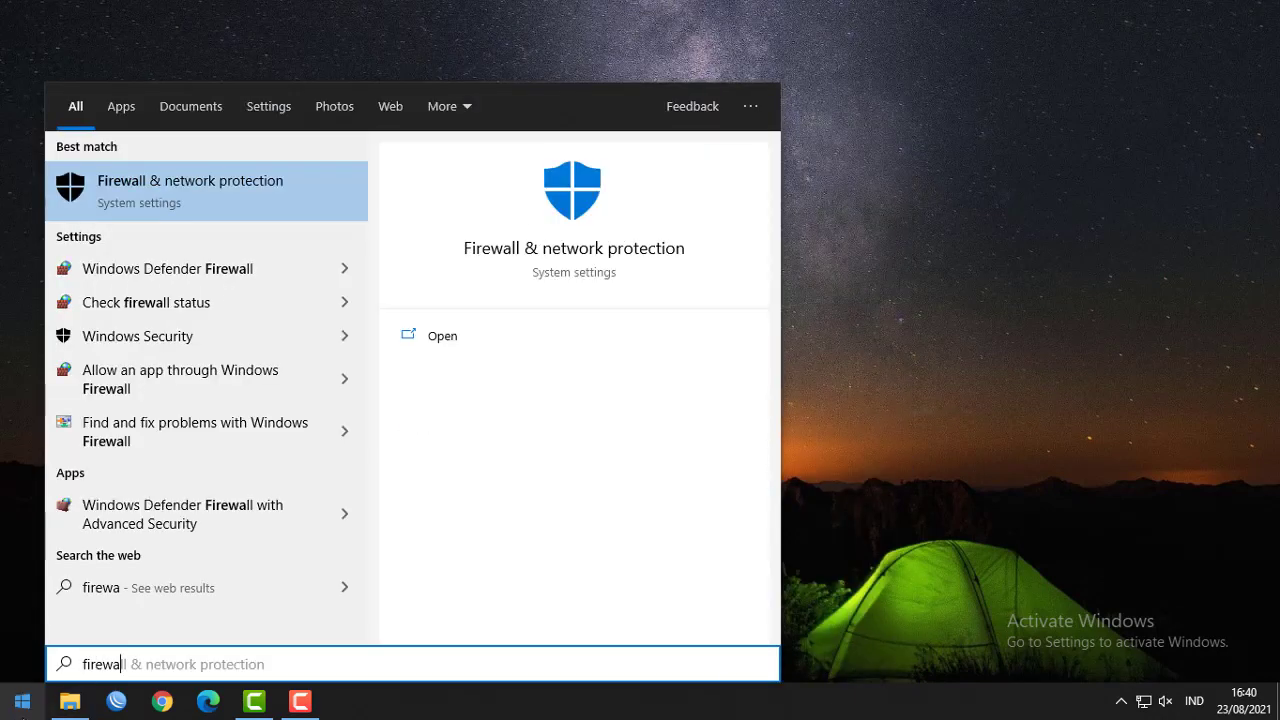
pyautogui.click(18, 704)
pyautogui.click(18, 704)
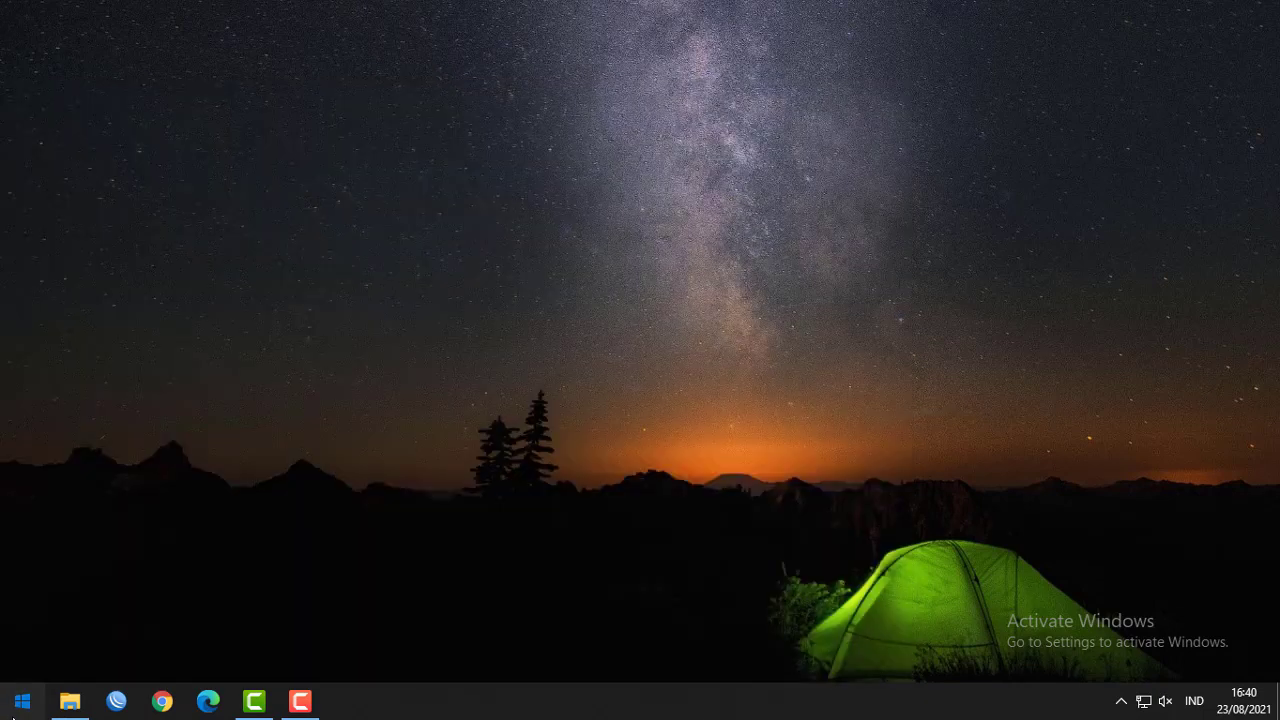
pyautogui.click(13, 716)
pyautogui.write('firewa')
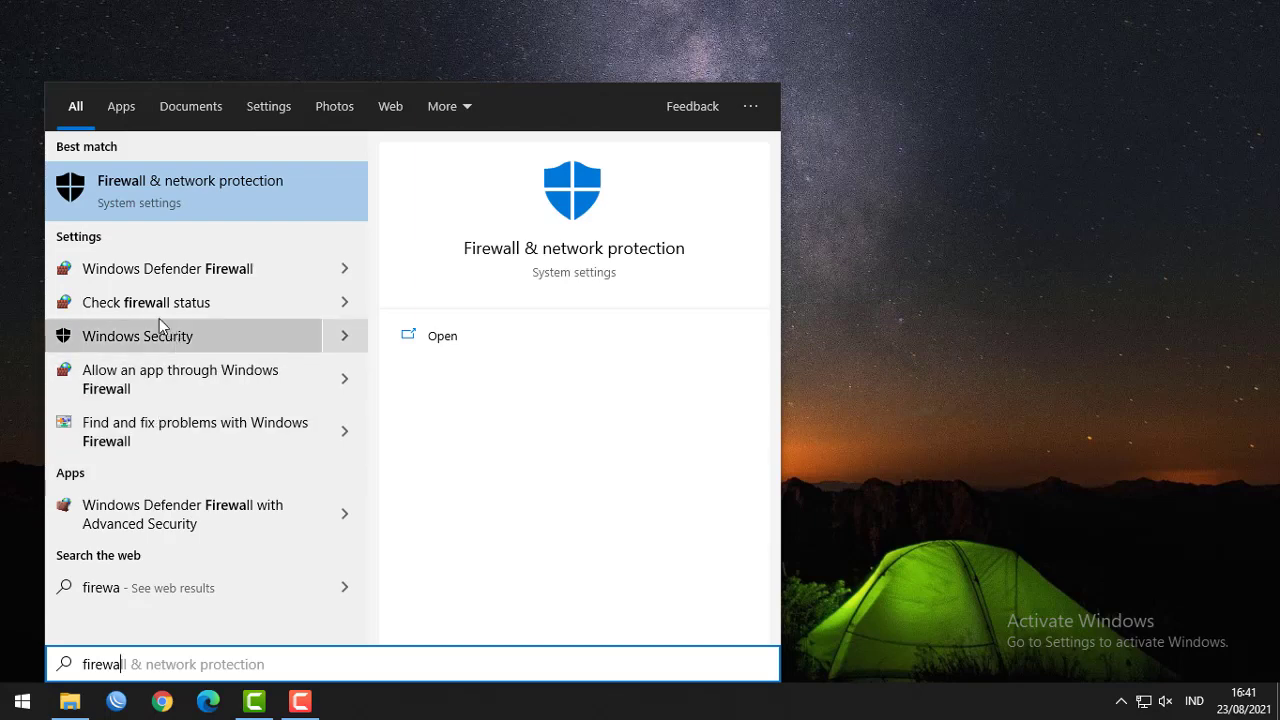
pyautogui.click(220, 303)
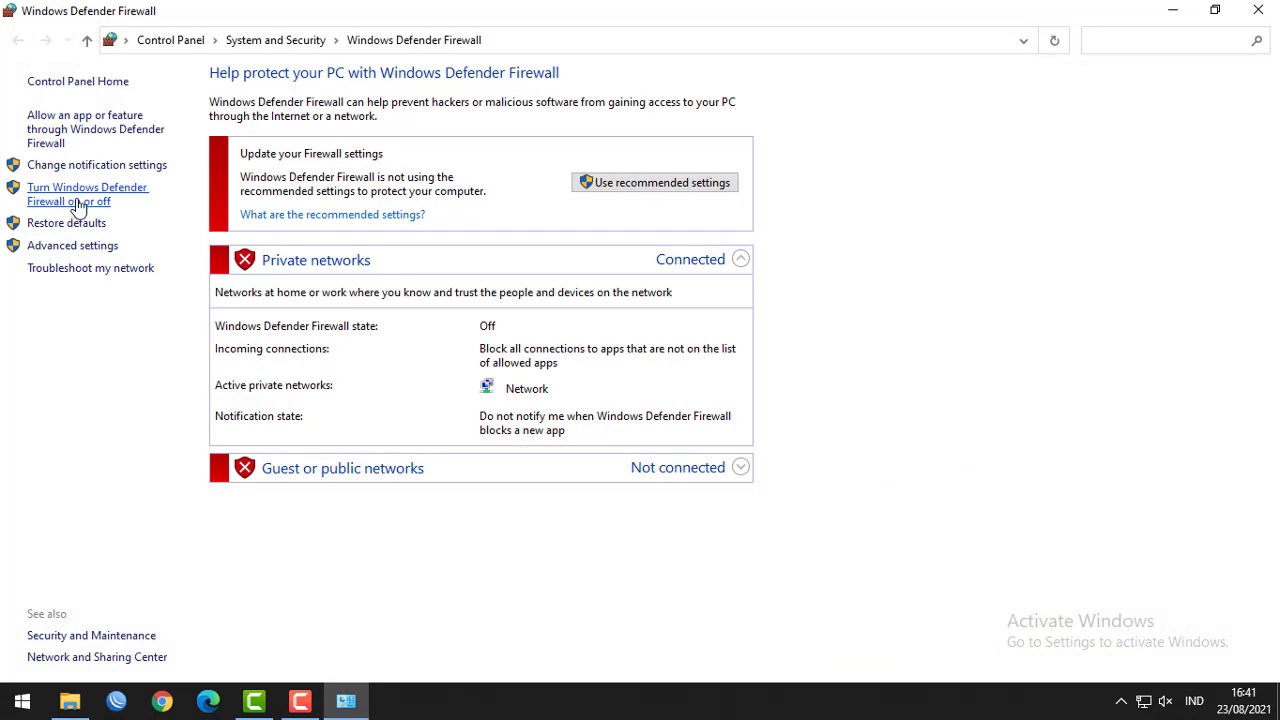
pyautogui.click(88, 205)
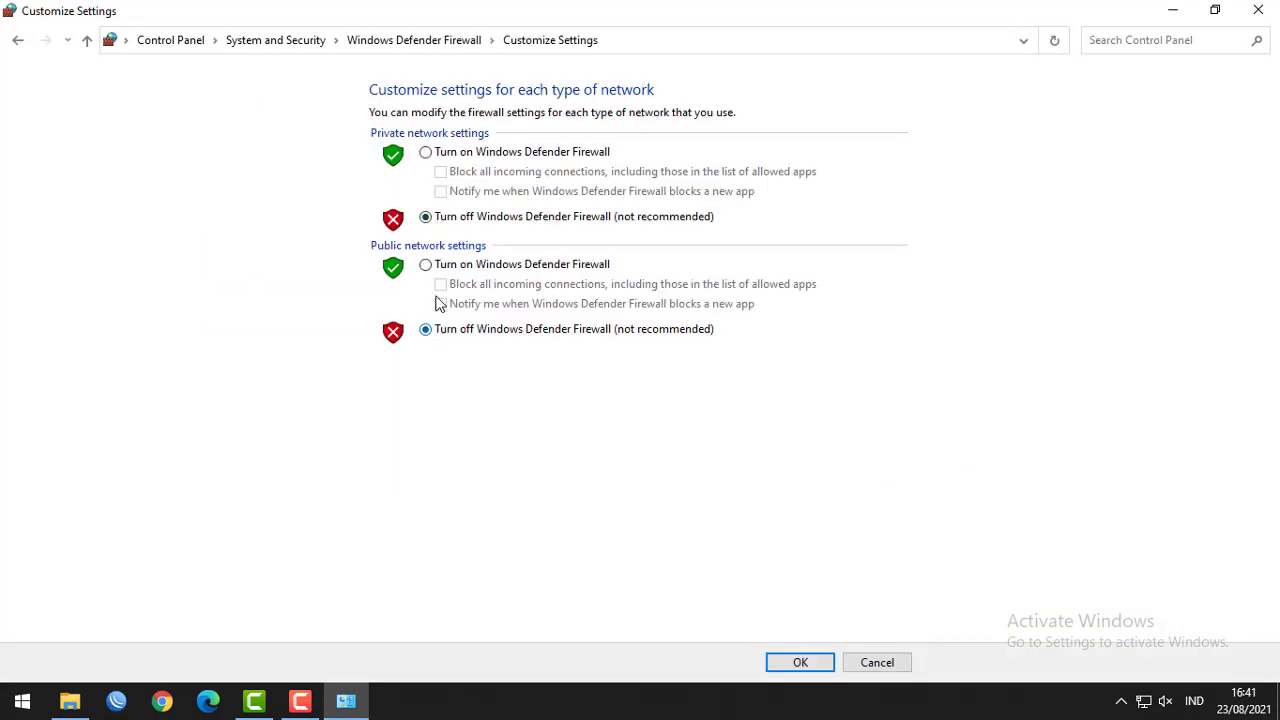
pyautogui.click(818, 667)
pyautogui.click(1260, 10)
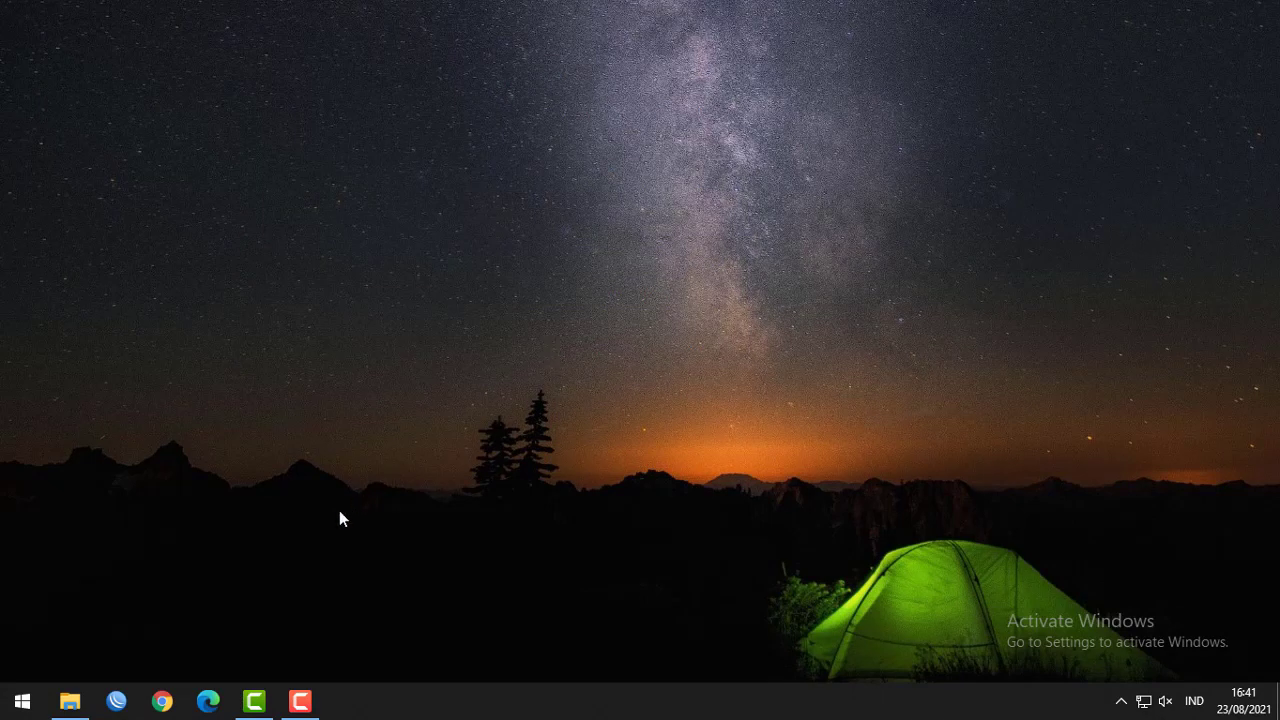
# Copy ProktorBrowser Online_20.1014_64Bit.zip from the USB drive's EXAM21082021 folder.
pyautogui.click(79, 704)
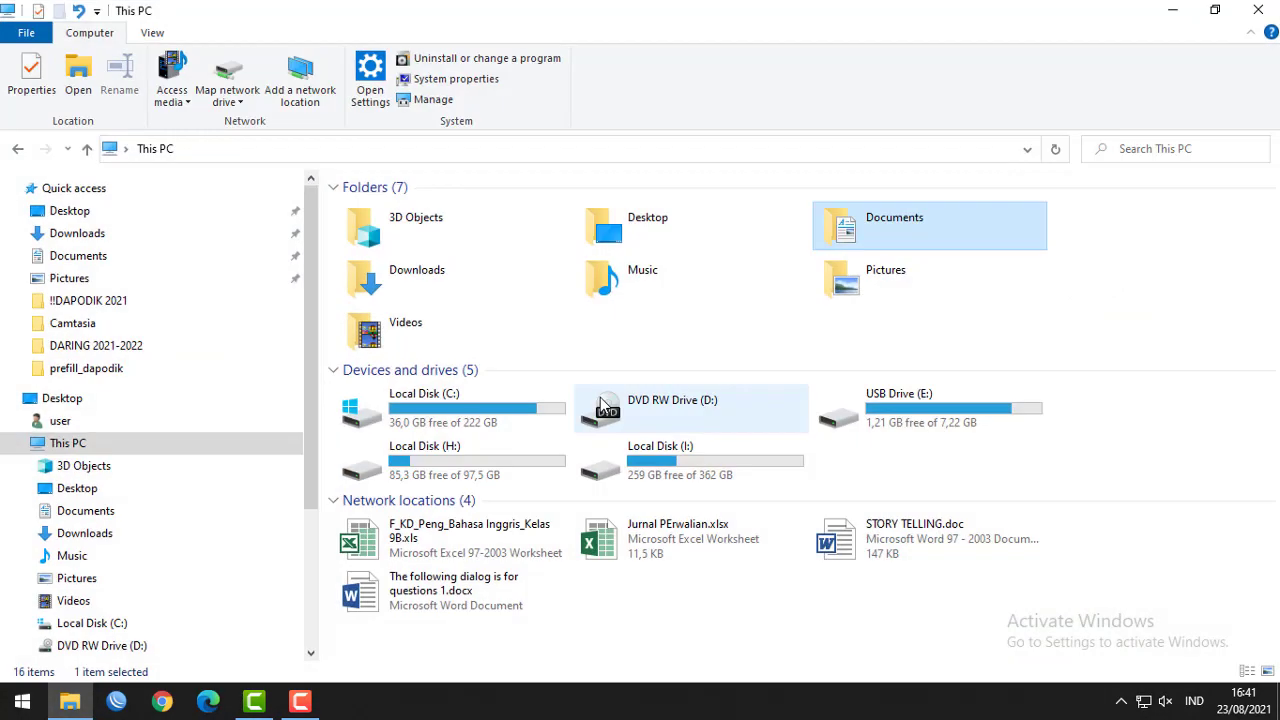
pyautogui.doubleClick(944, 404)
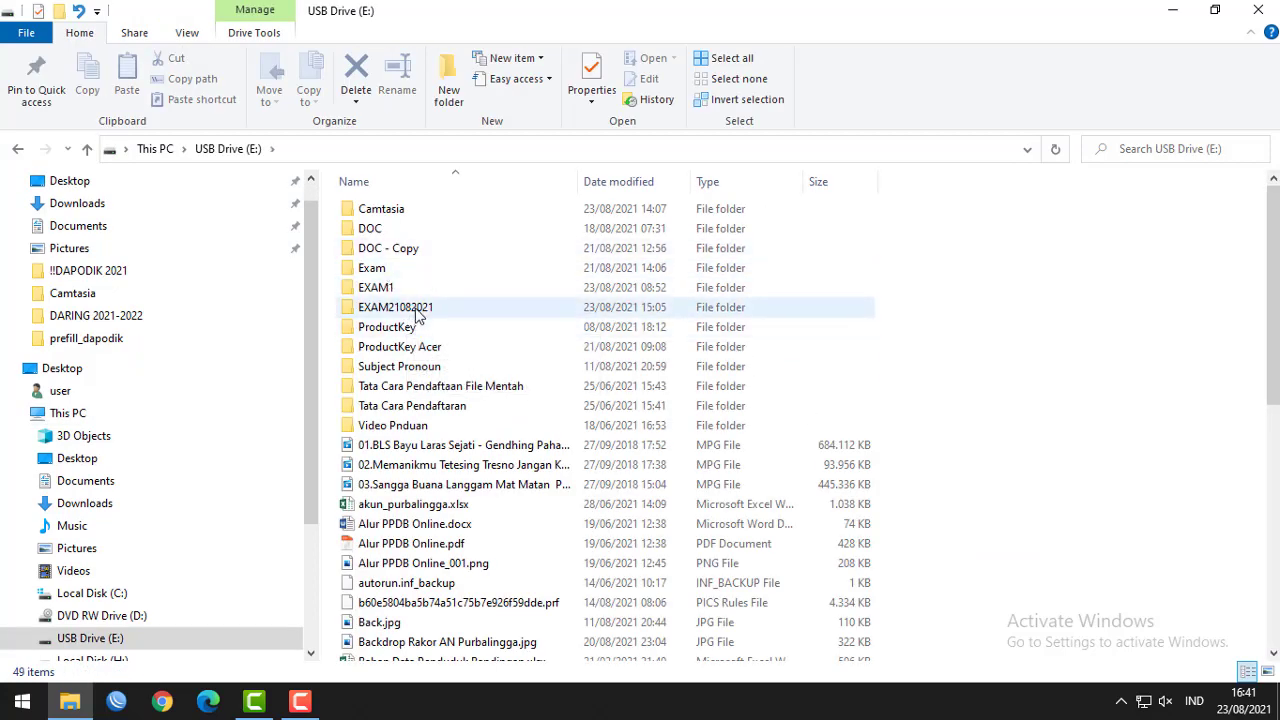
pyautogui.doubleClick(418, 314)
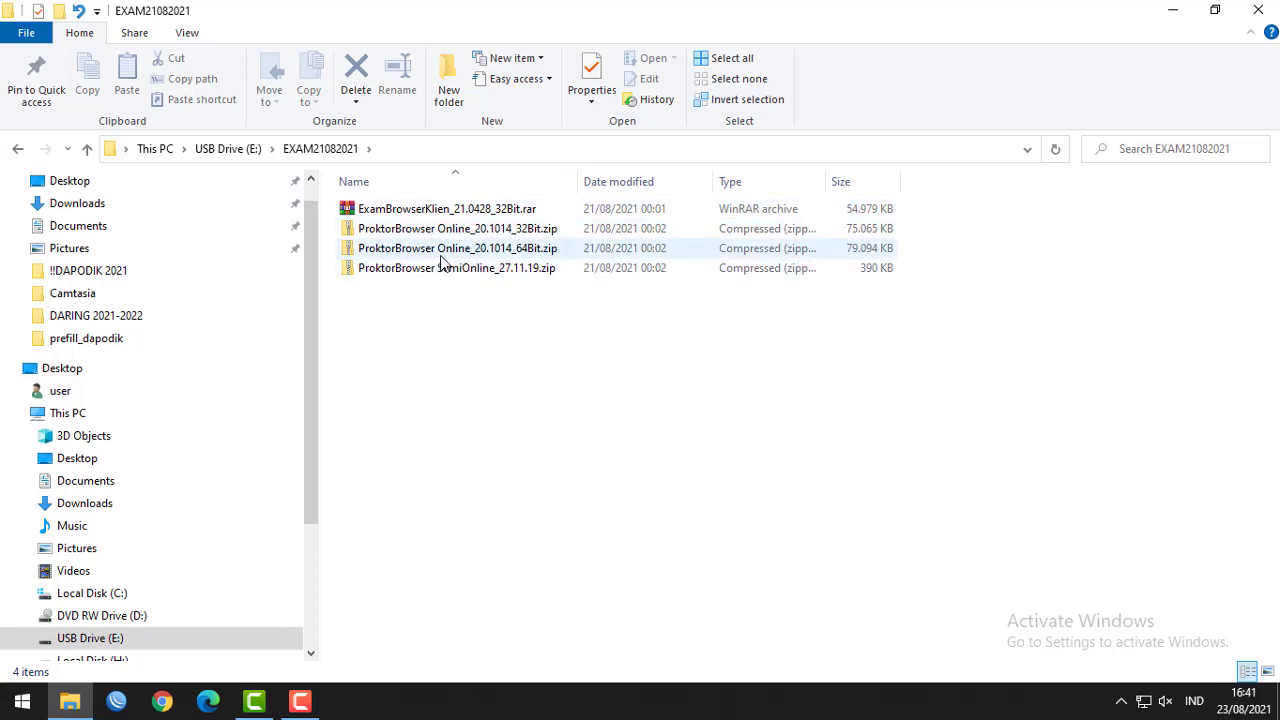
pyautogui.click(448, 254)
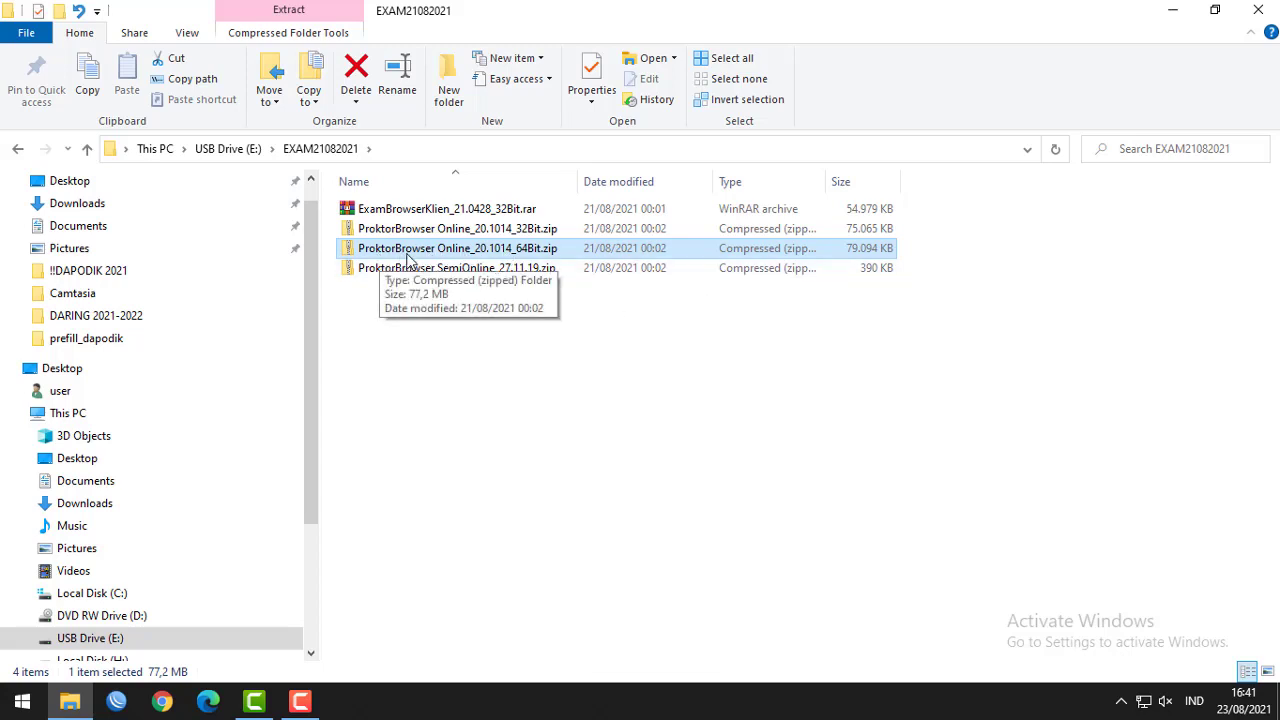
pyautogui.doubleClick(463, 248)
pyautogui.rightClick(463, 248)
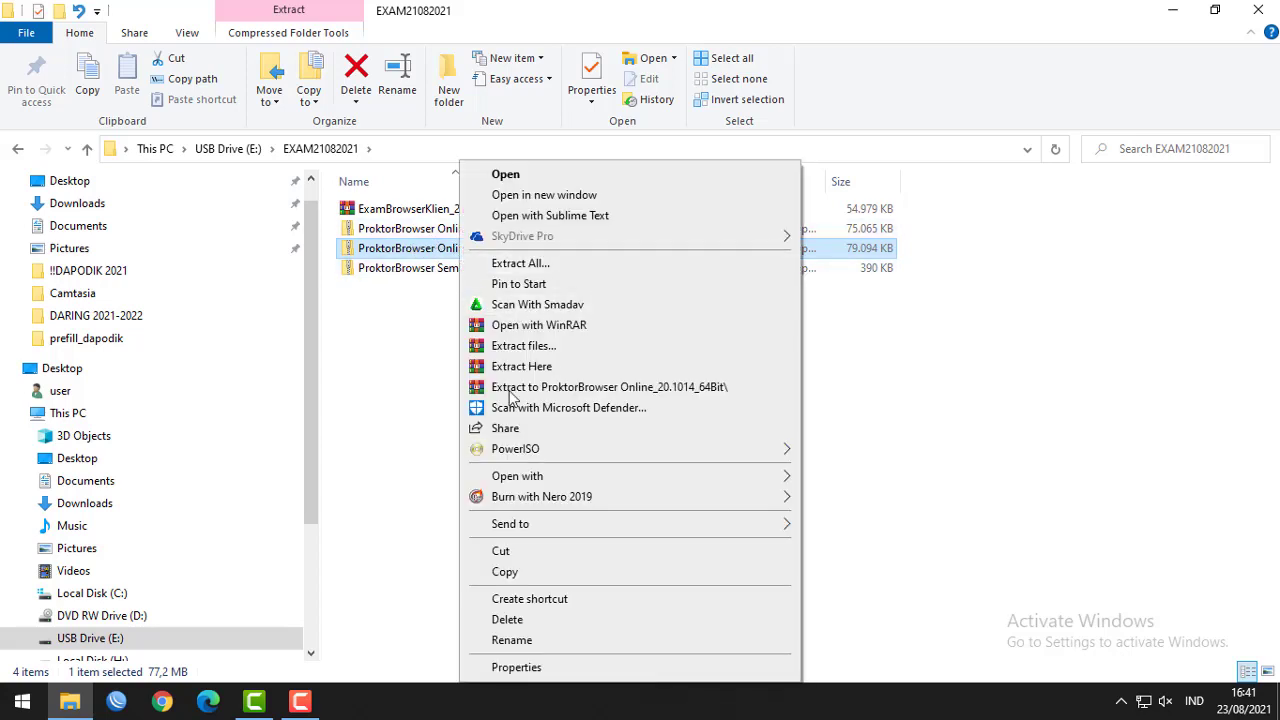
pyautogui.click(532, 577)
# Paste the zip into Documents\!!!EXAM and select it there.
pyautogui.click(86, 227)
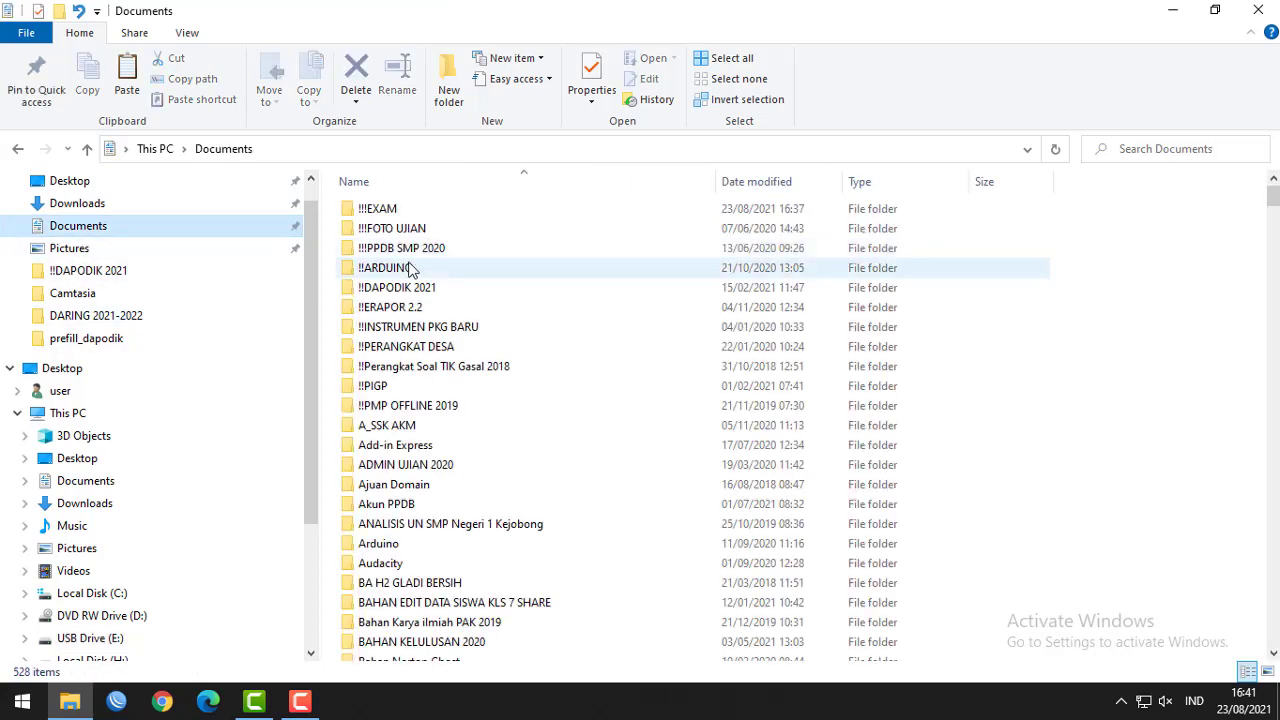
pyautogui.doubleClick(386, 209)
pyautogui.rightClick(457, 258)
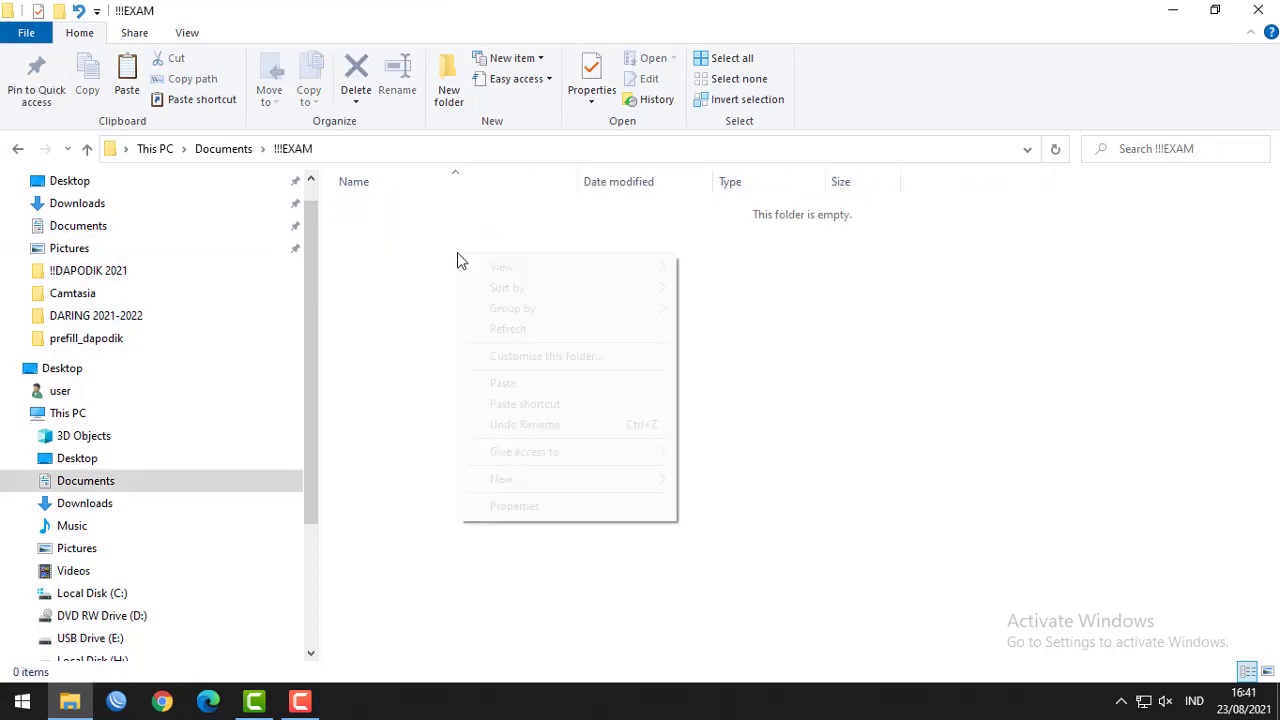
pyautogui.click(503, 384)
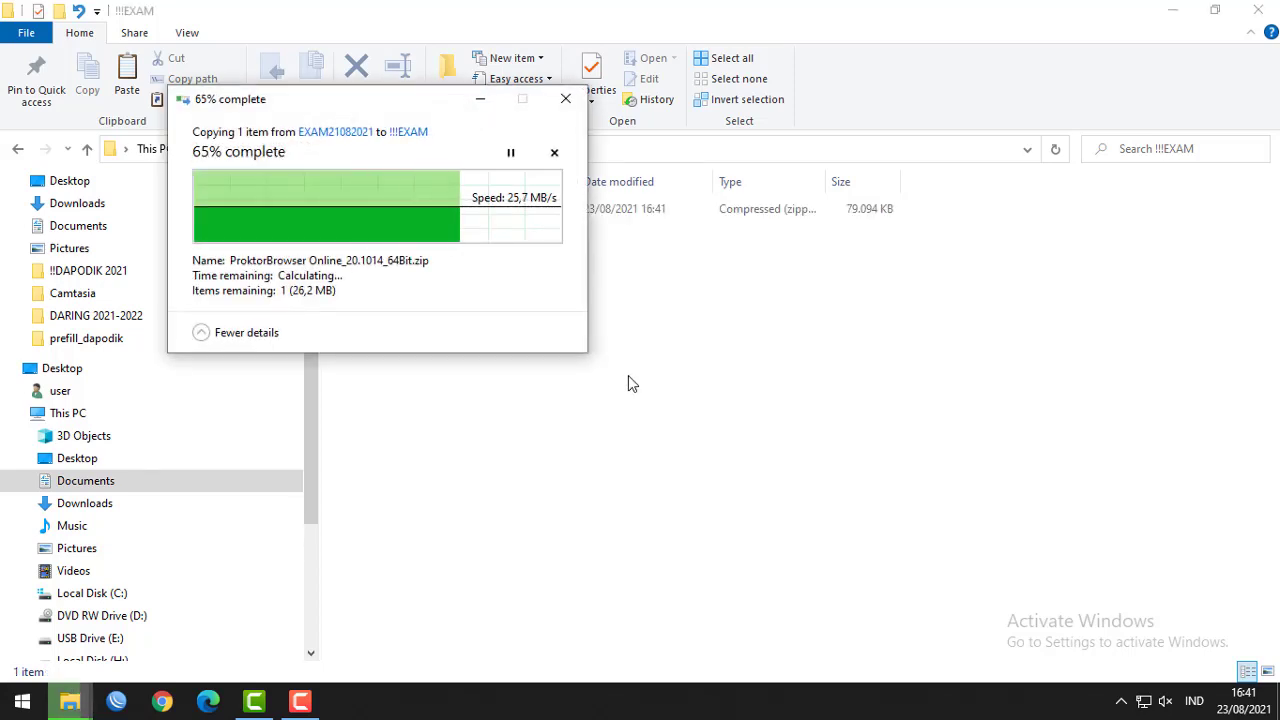
pyautogui.click(90, 230)
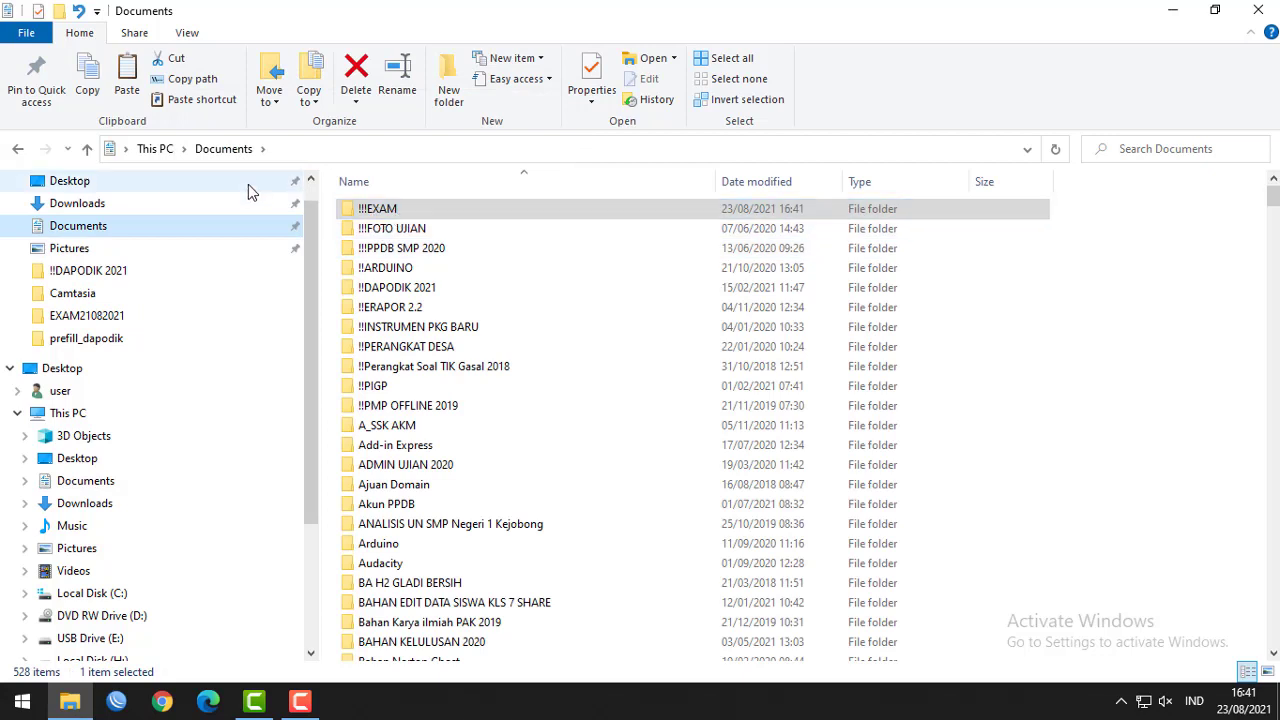
pyautogui.doubleClick(380, 210)
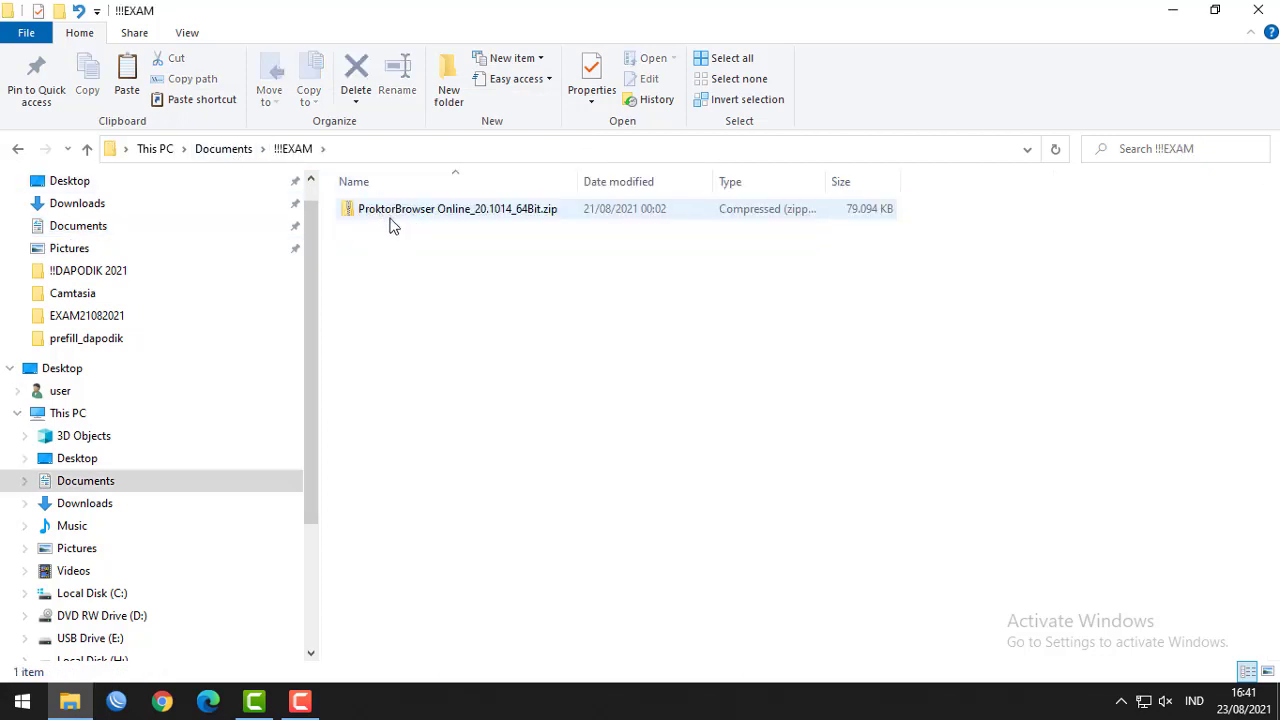
pyautogui.click(460, 212)
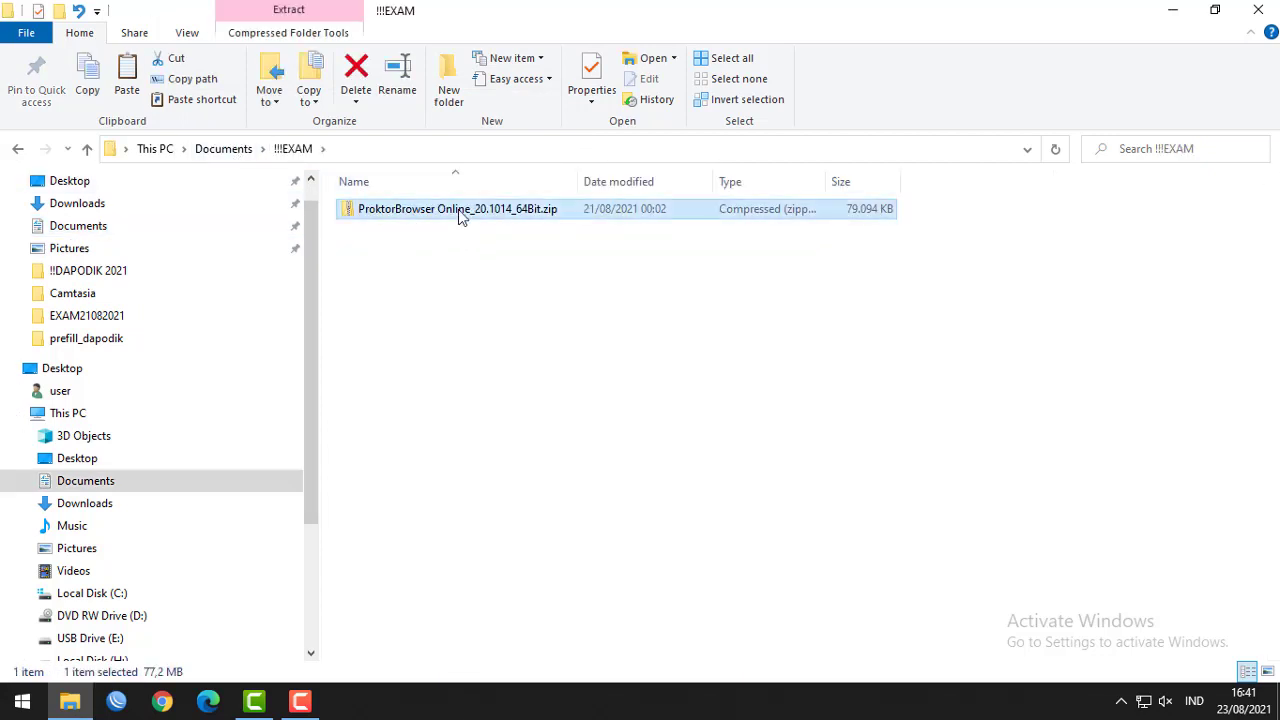
pyautogui.rightClick(460, 215)
# Extract the ProktorBrowser zip in place with WinRAR and select ProktorBrowser.exe.
pyautogui.moveTo(540, 500)
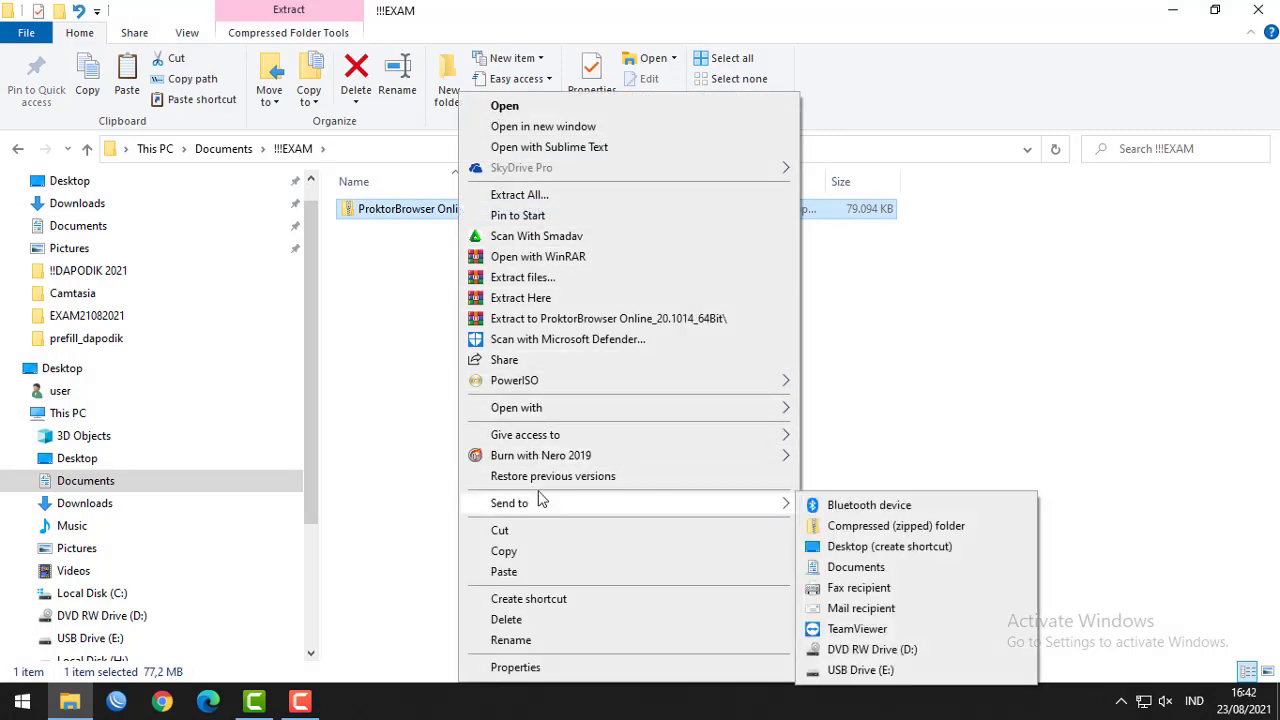
pyautogui.click(549, 300)
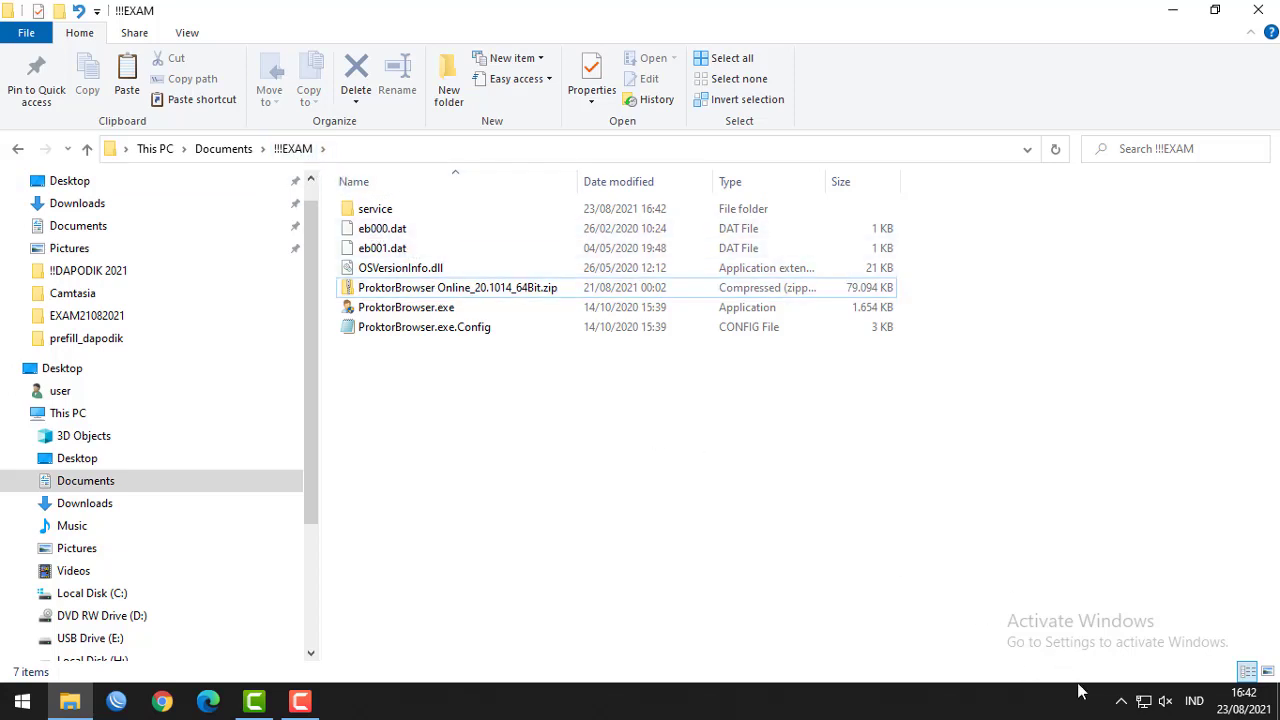
pyautogui.click(368, 308)
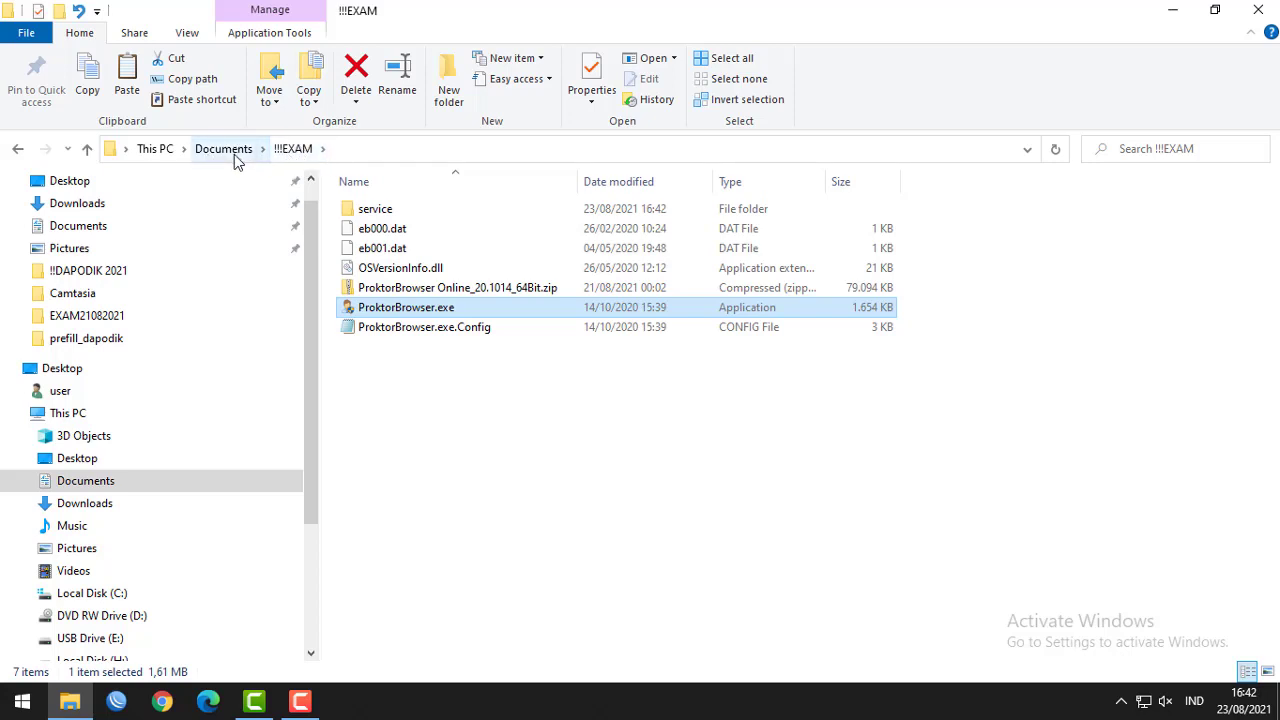
# Open Windows Security's Virus & threat protection settings from the tray.
pyautogui.click(1122, 703)
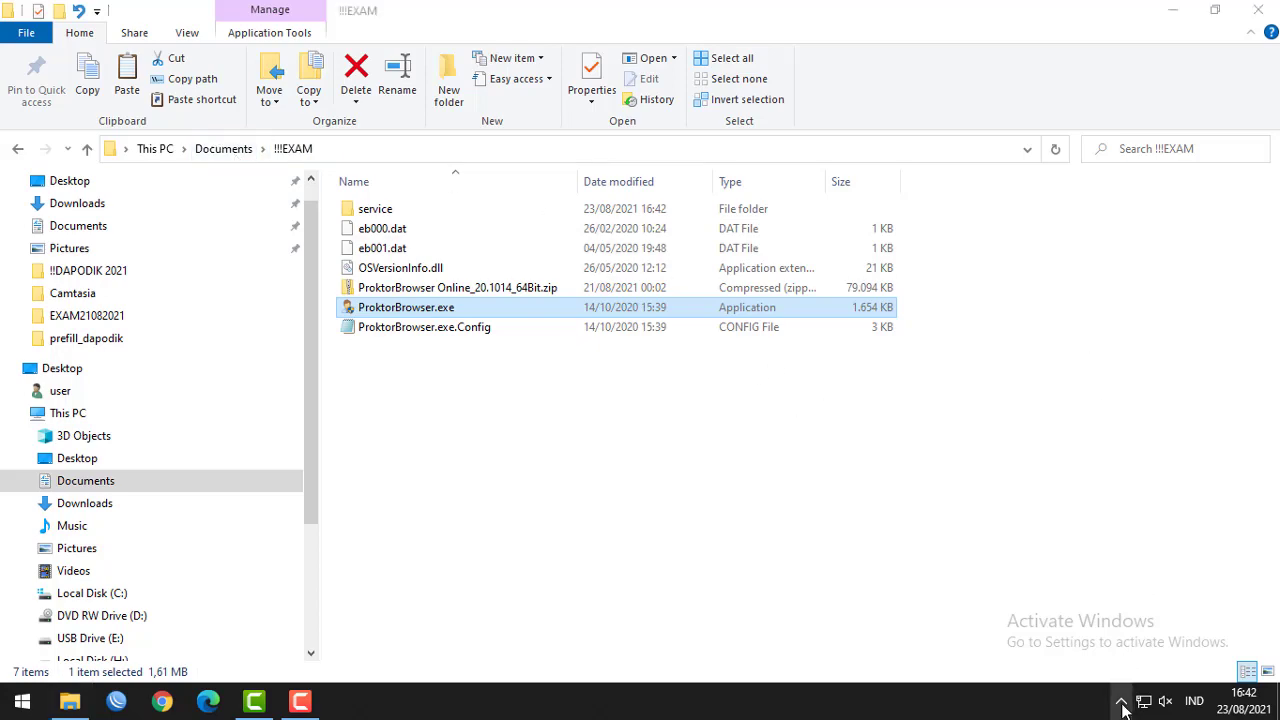
pyautogui.click(1122, 703)
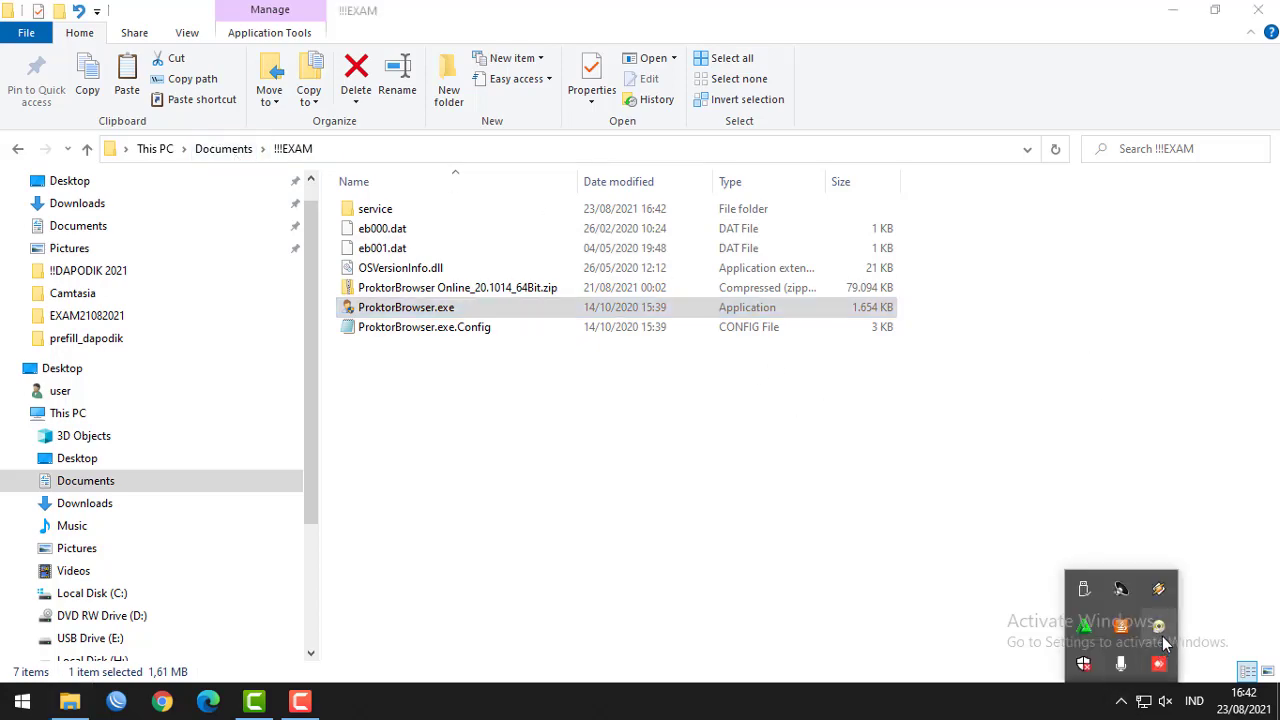
pyautogui.click(1085, 666)
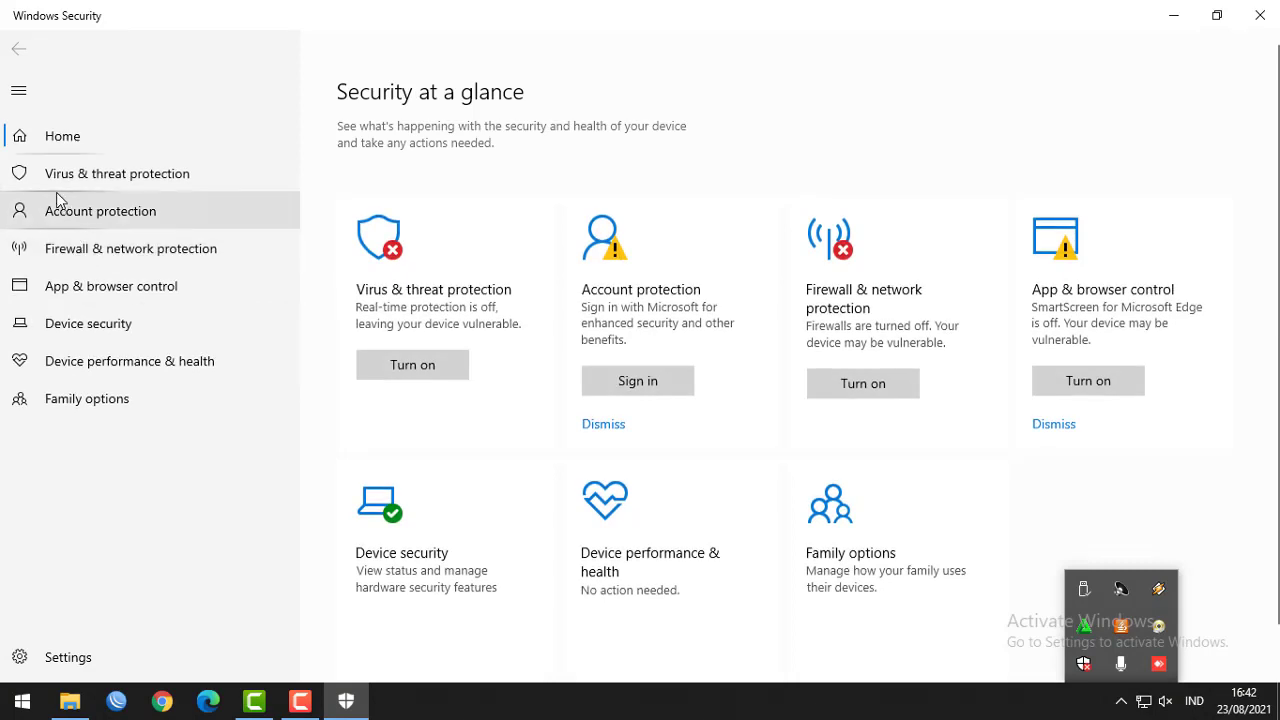
pyautogui.click(30, 177)
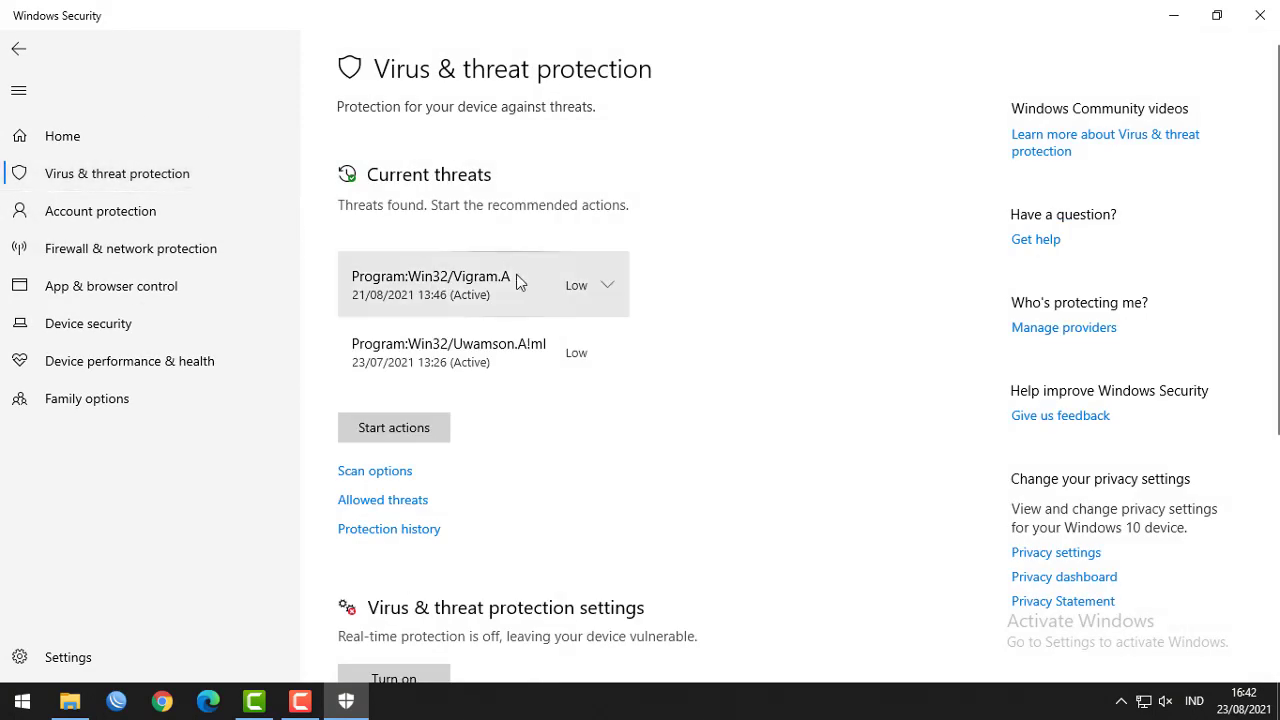
pyautogui.scroll(-5, 555, 346)
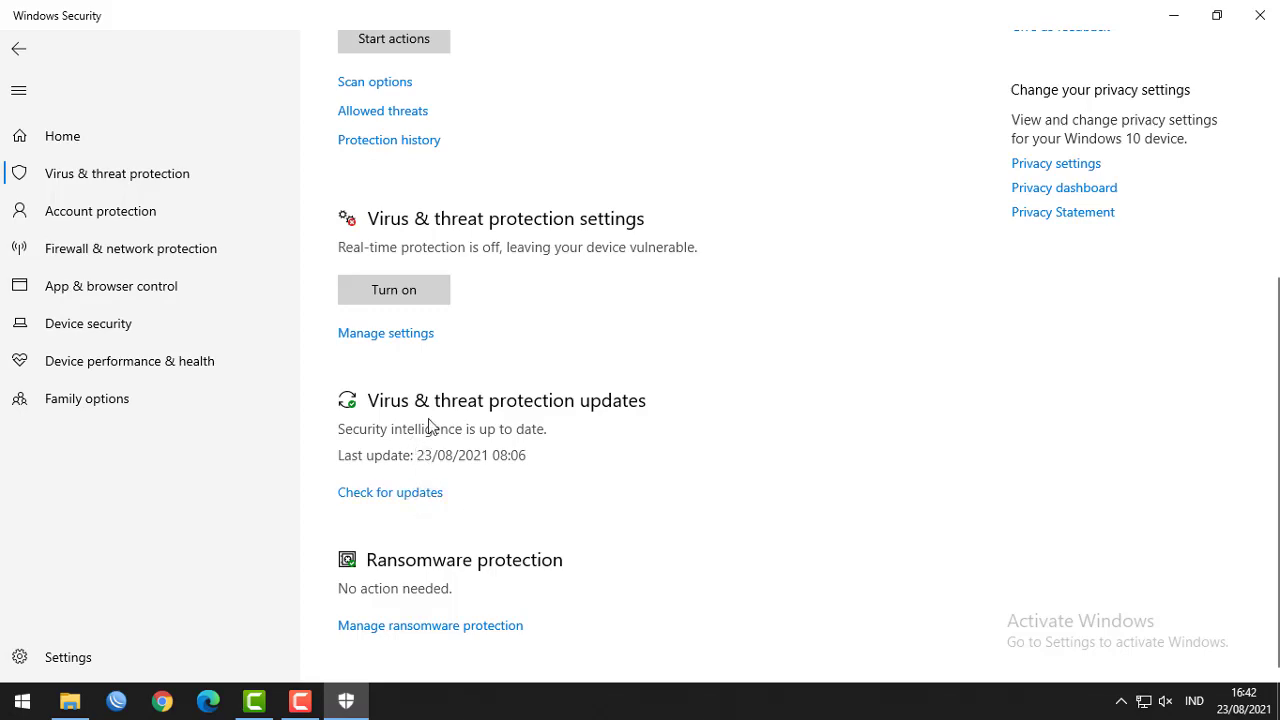
pyautogui.click(399, 338)
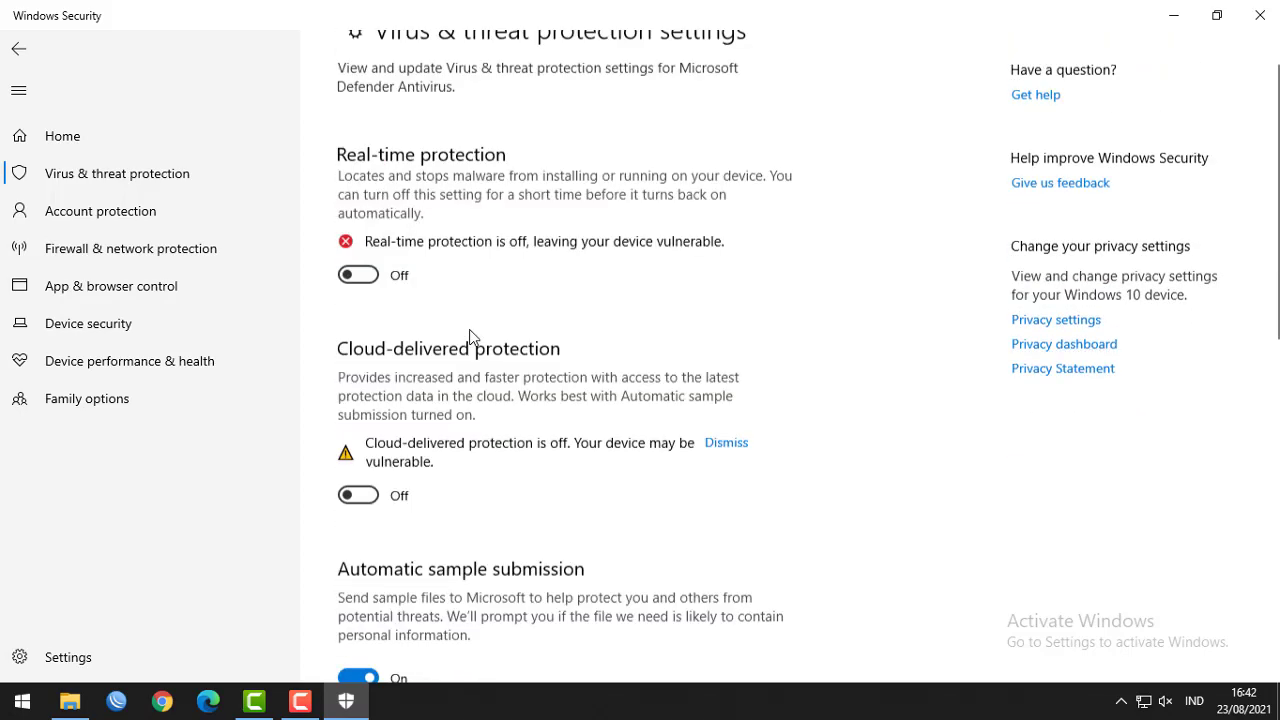
pyautogui.scroll(-4, 471, 350)
pyautogui.scroll(-5, 471, 355)
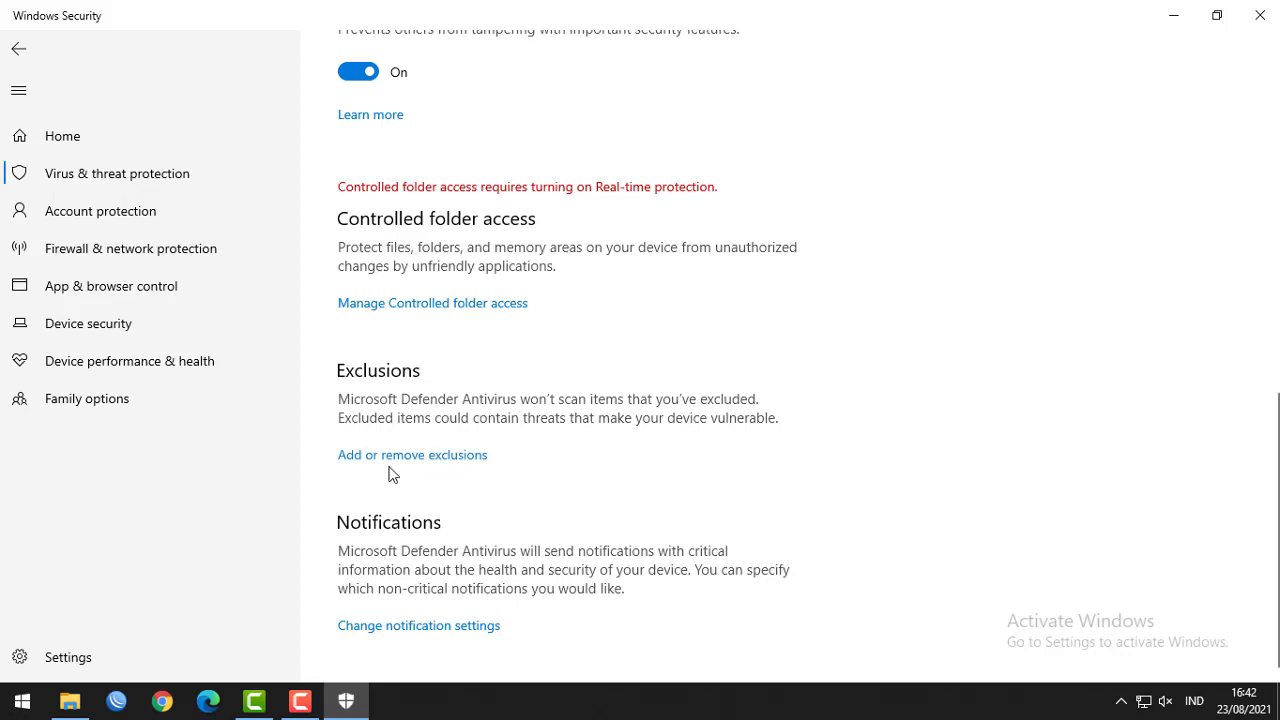
# Add Documents\!!!EXAM as a folder exclusion, approve the prompt, and close Windows Security.
pyautogui.click(453, 455)
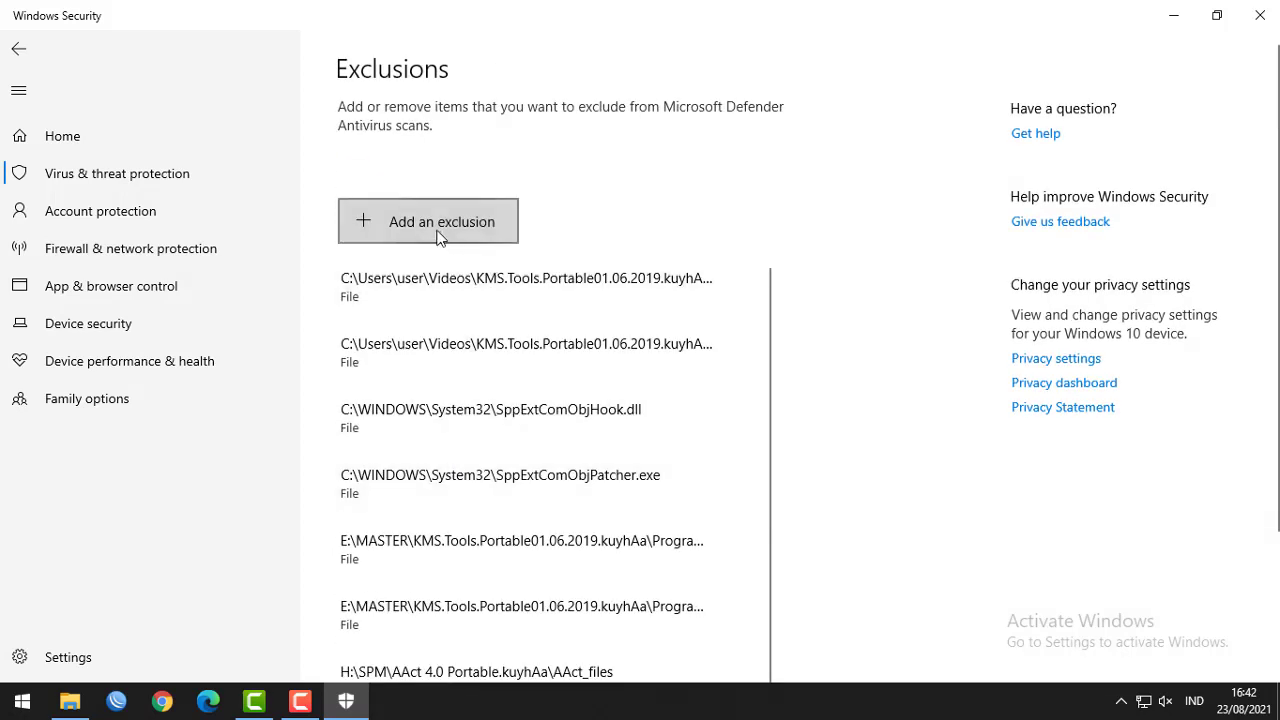
pyautogui.click(426, 222)
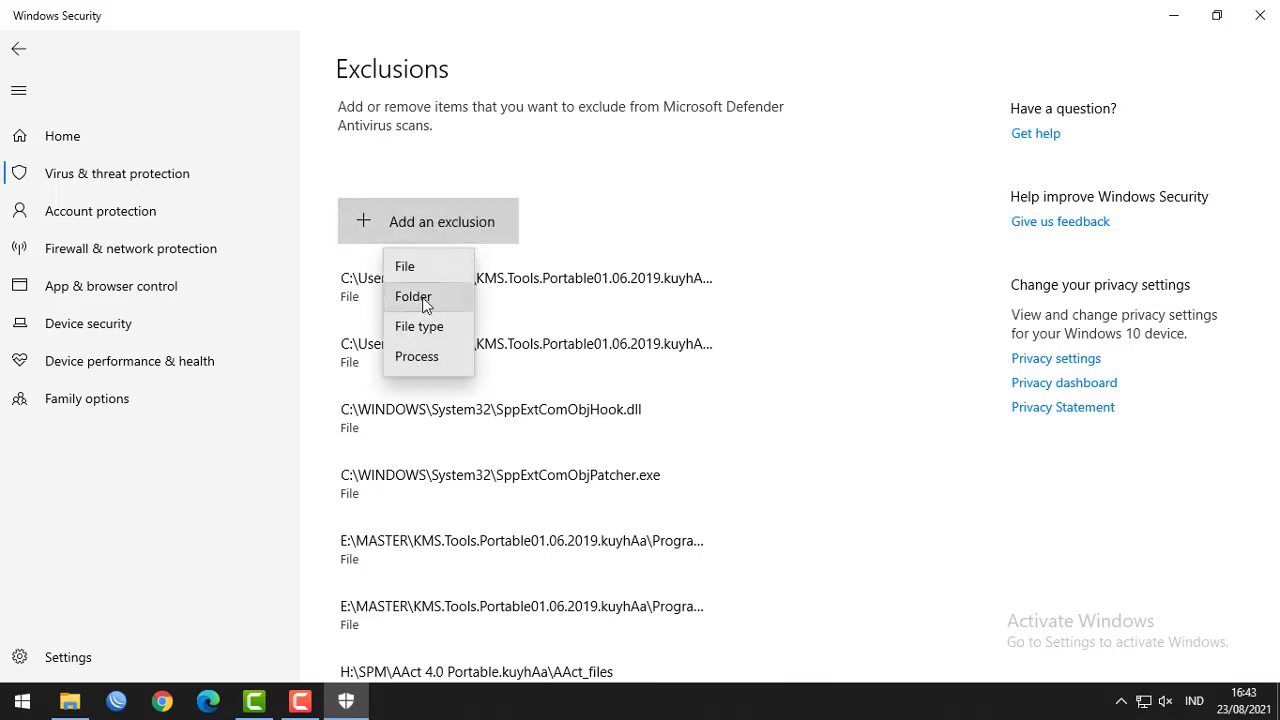
pyautogui.click(424, 300)
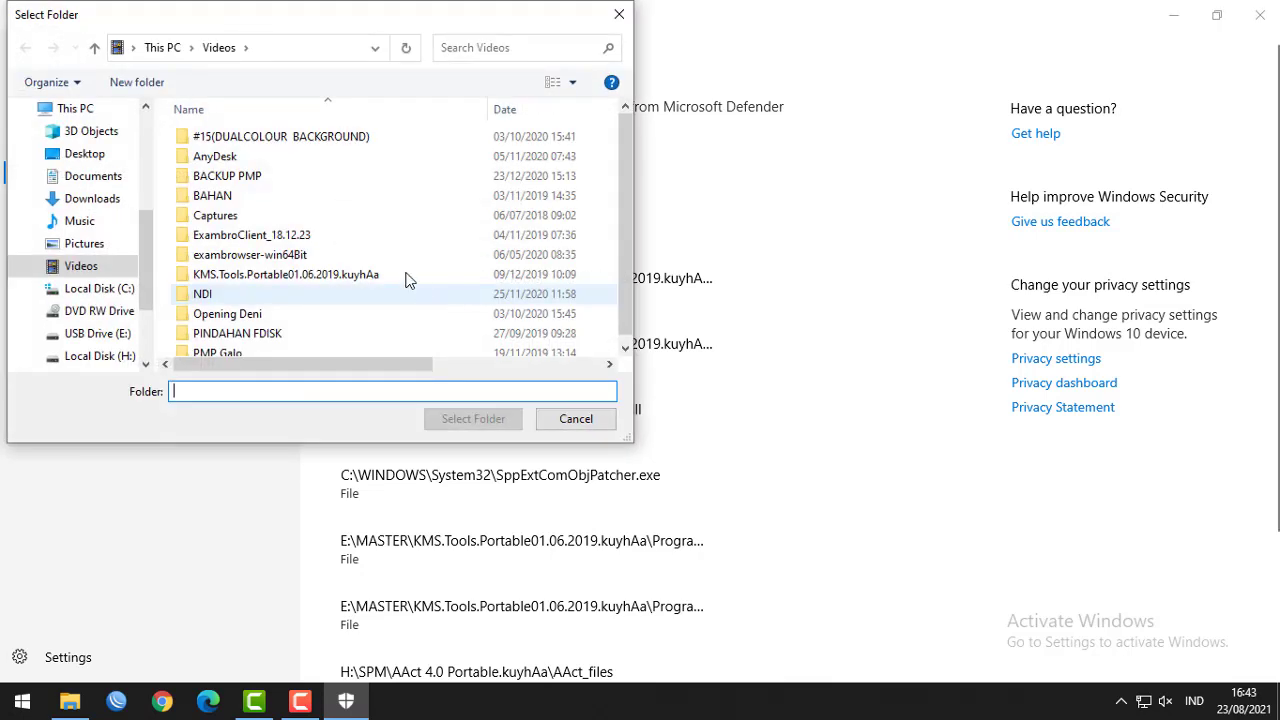
pyautogui.click(98, 180)
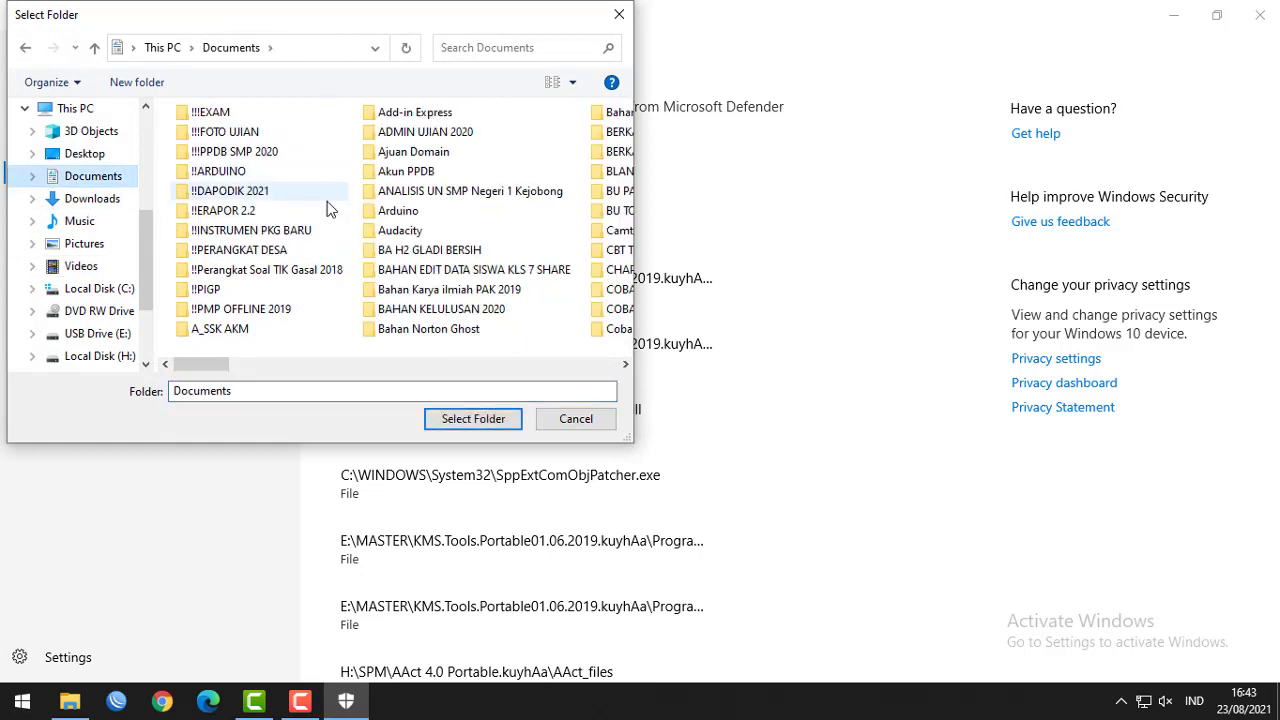
pyautogui.click(210, 112)
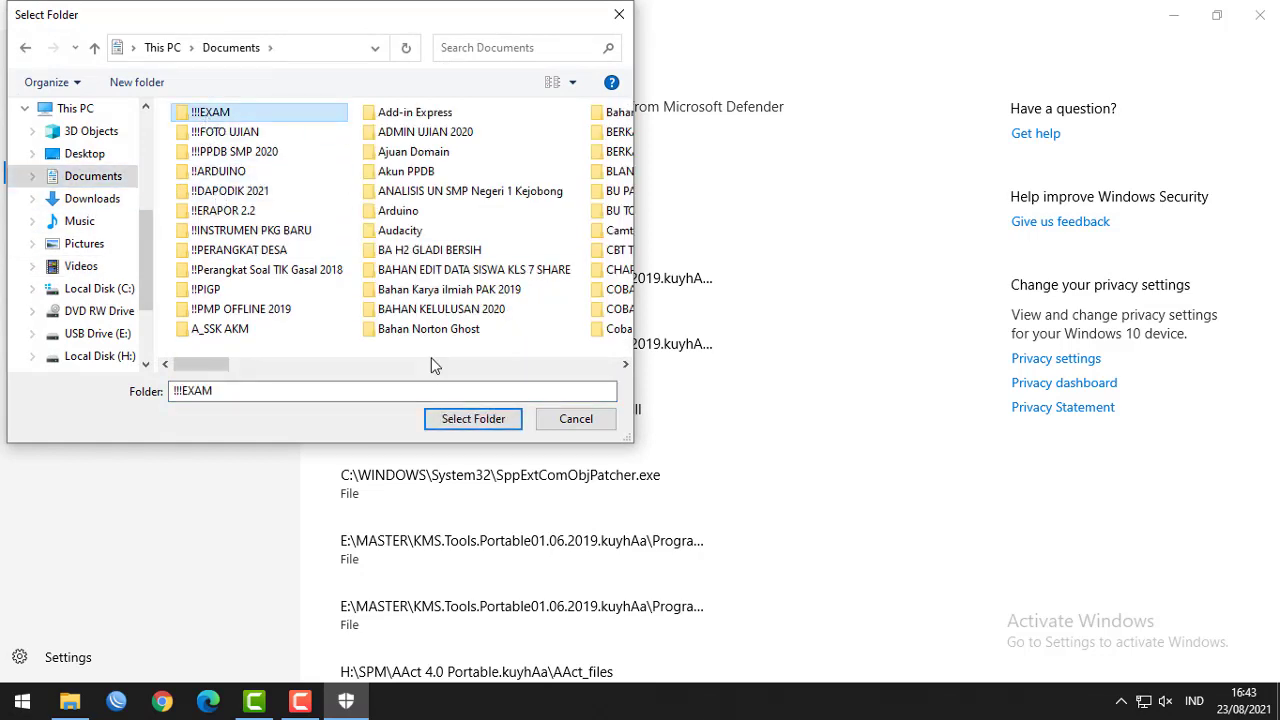
pyautogui.click(471, 418)
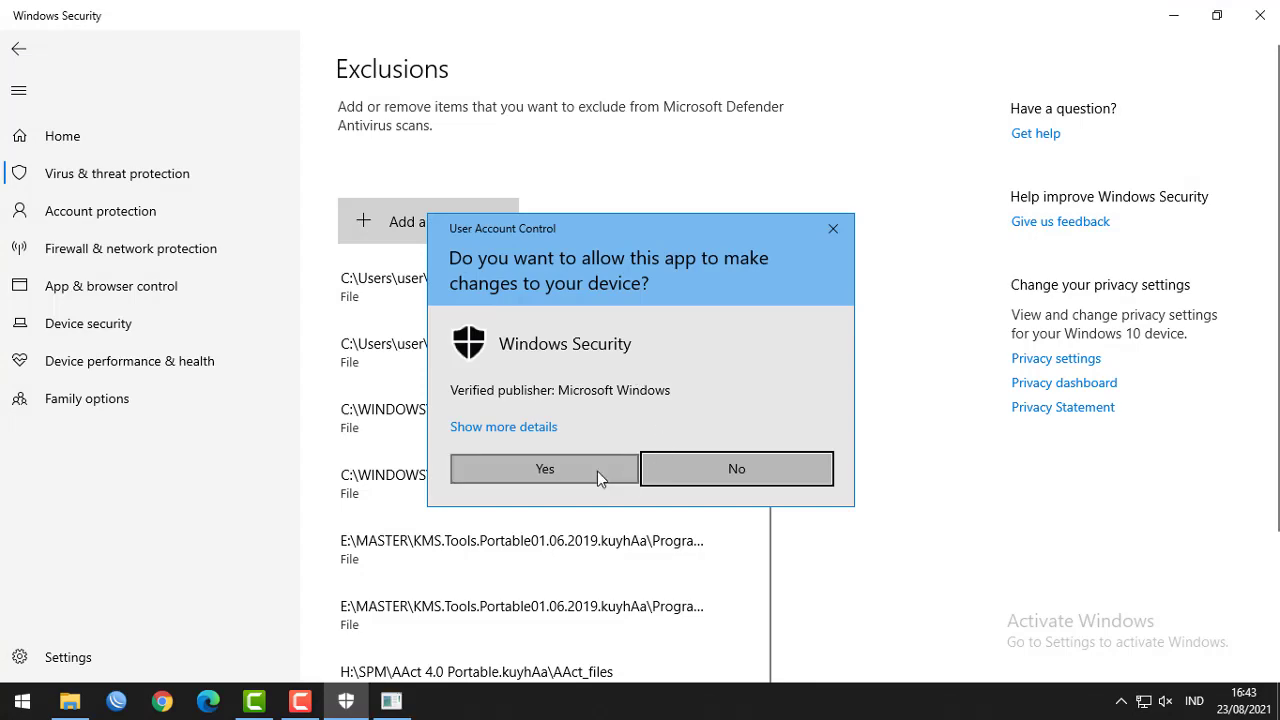
pyautogui.click(597, 471)
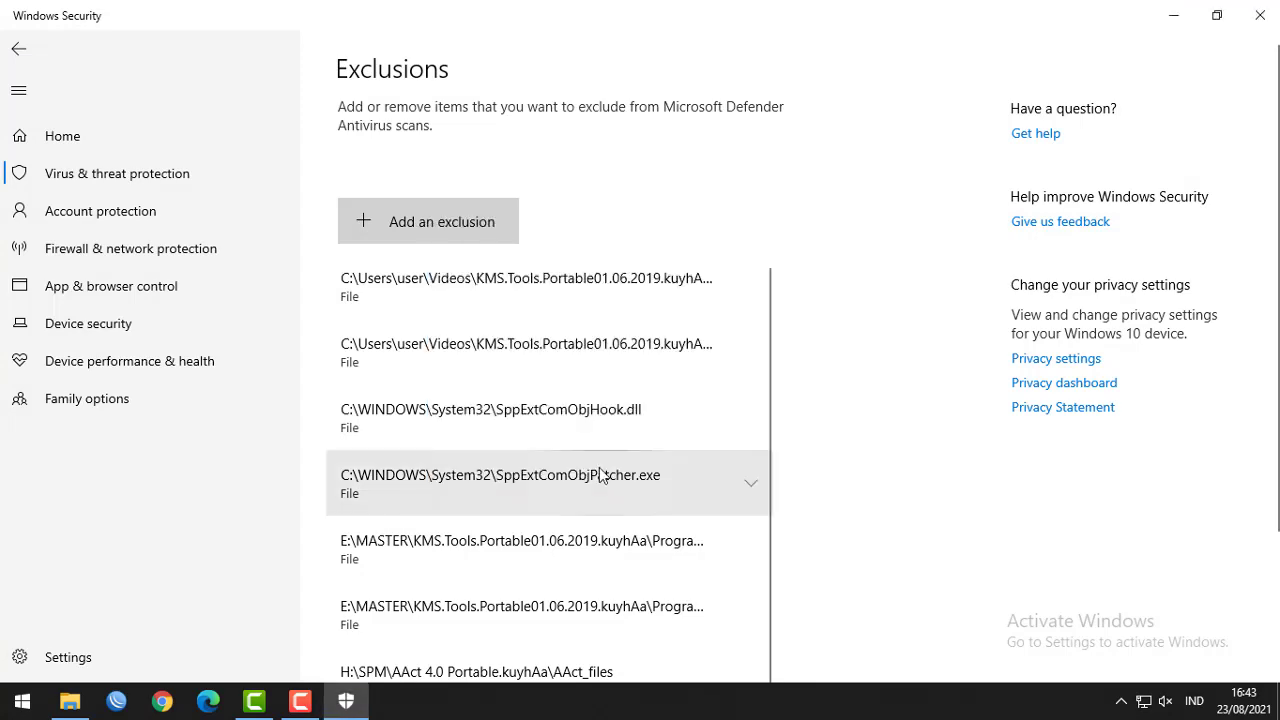
pyautogui.click(1260, 15)
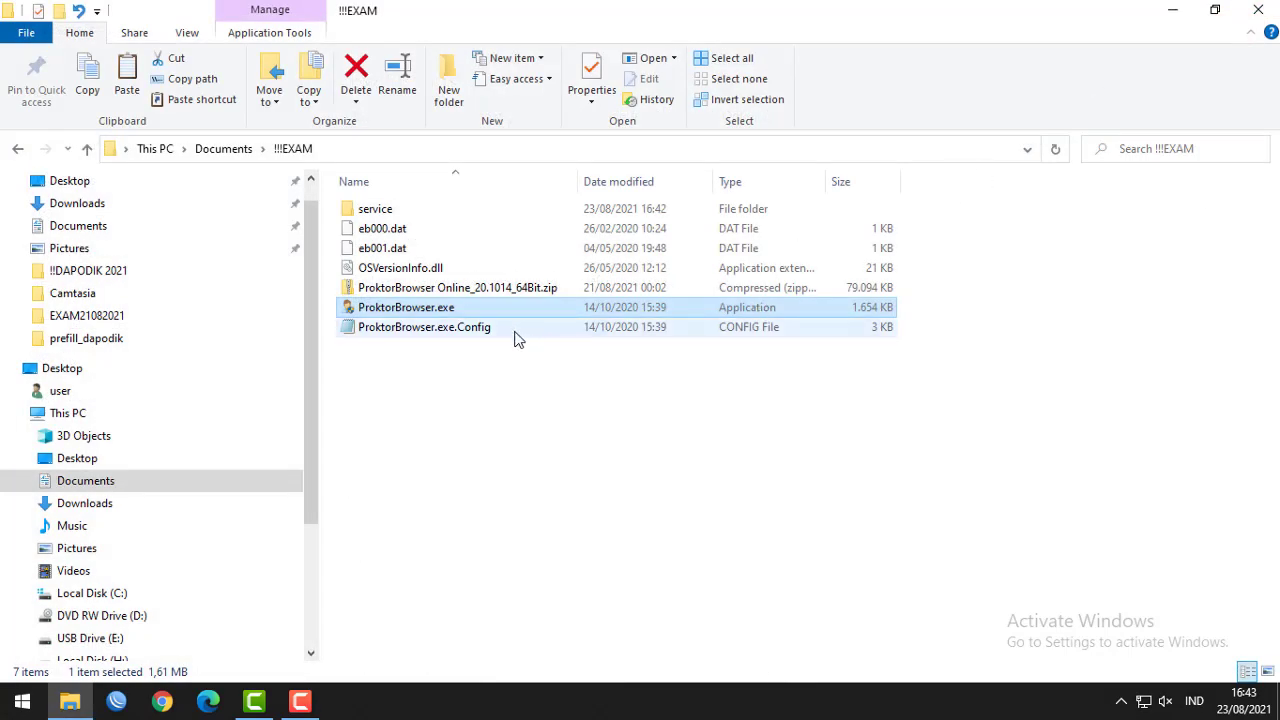
# Send ProktorBrowser.exe to the Desktop as a shortcut.
pyautogui.rightClick(412, 309)
pyautogui.moveTo(509, 504)
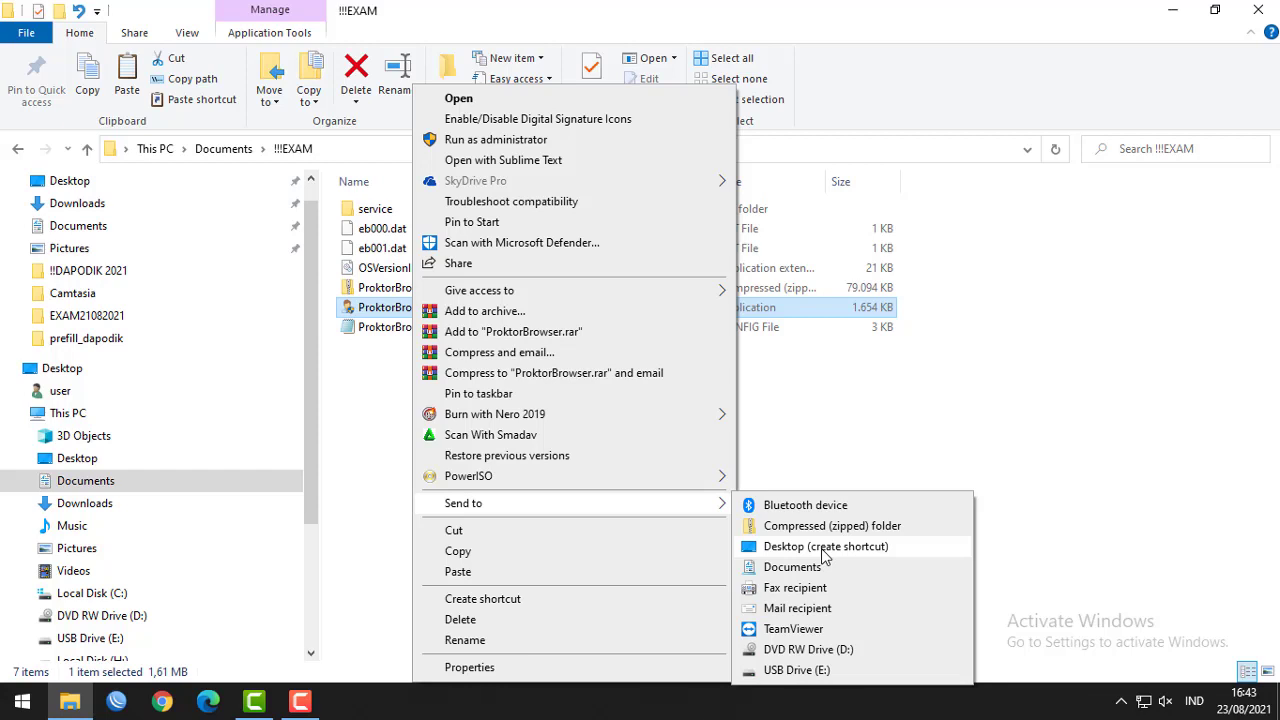
pyautogui.click(854, 400)
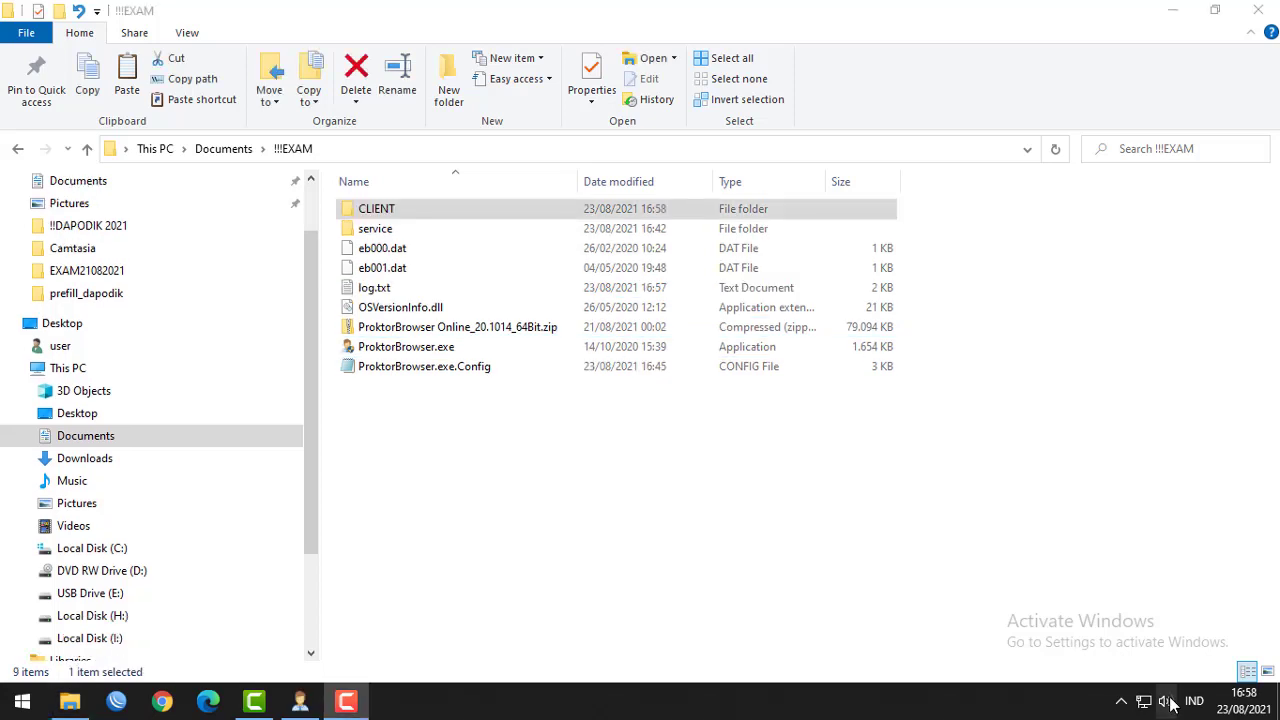
# Mute the system volume from the taskbar.
pyautogui.click(1165, 700)
pyautogui.moveTo(1083, 656); pyautogui.dragTo(932, 715)
pyautogui.click(774, 582)
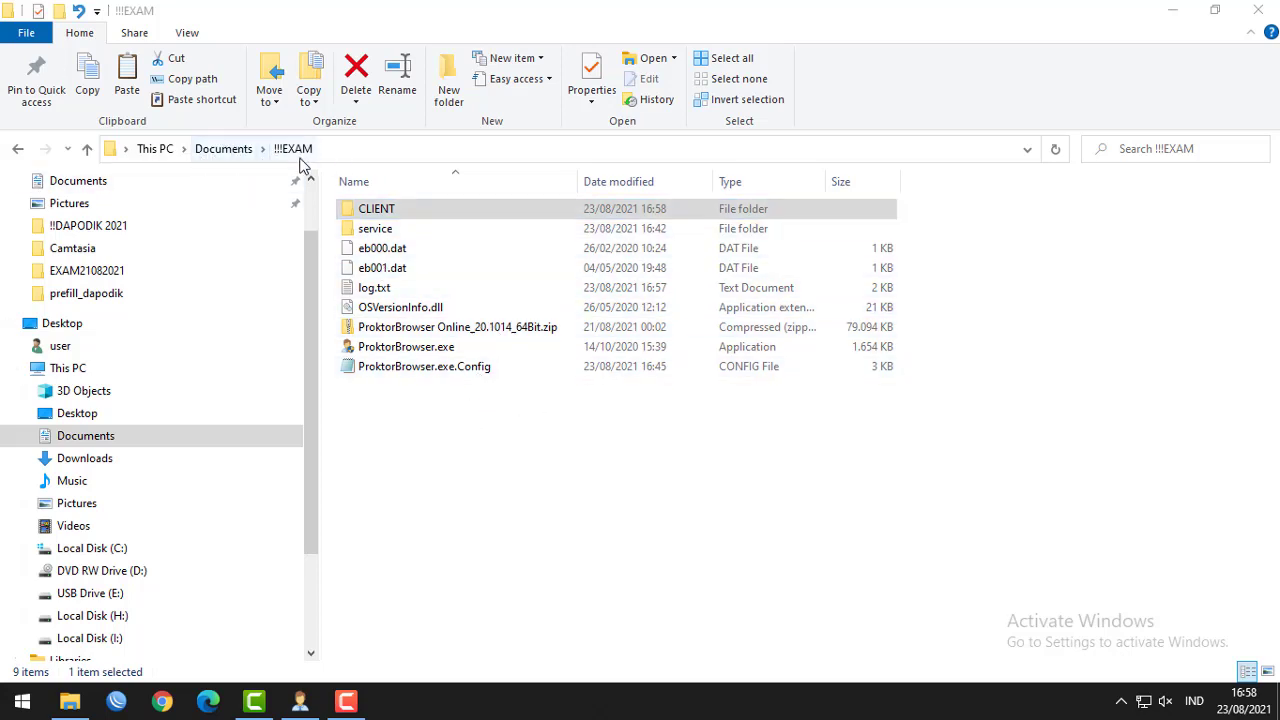
# Paste ExamBrowserKlien_21.0428_64Bit.rar into CLIENT, extract it there, and launch ExamBrowser.exe.
pyautogui.doubleClick(358, 209)
pyautogui.rightClick(397, 247)
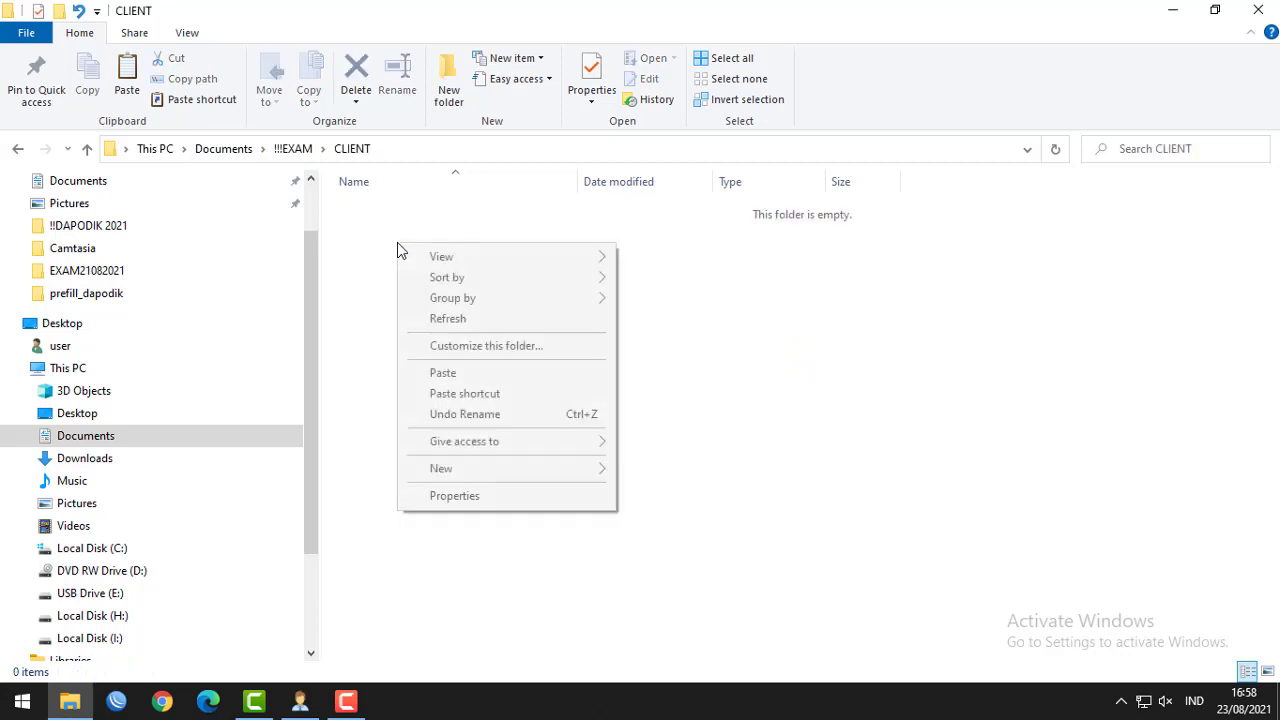
pyautogui.click(455, 372)
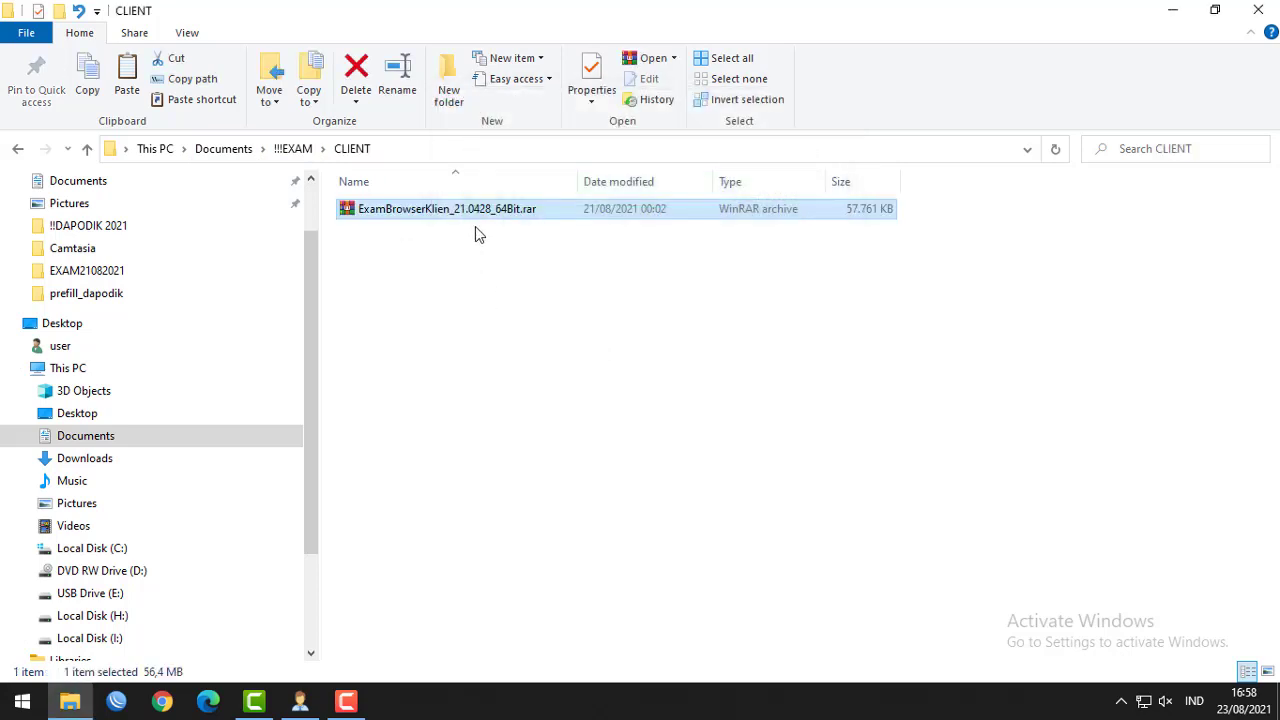
pyautogui.rightClick(483, 219)
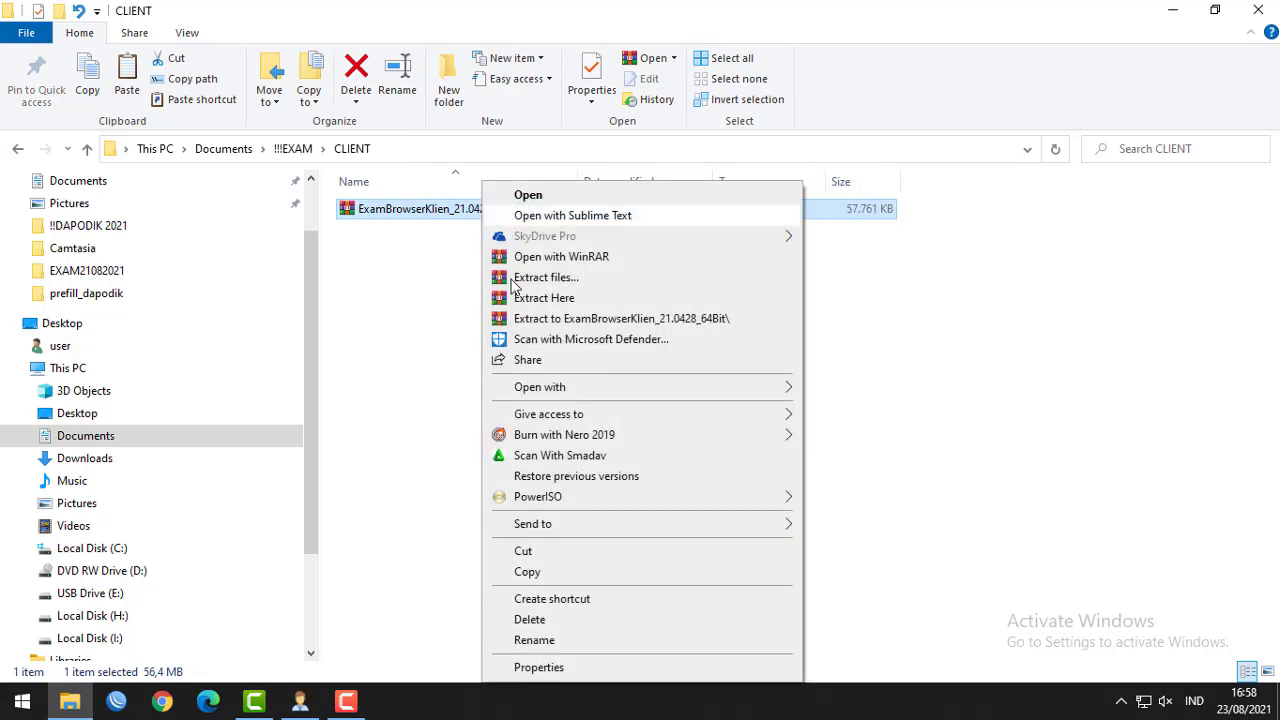
pyautogui.click(566, 298)
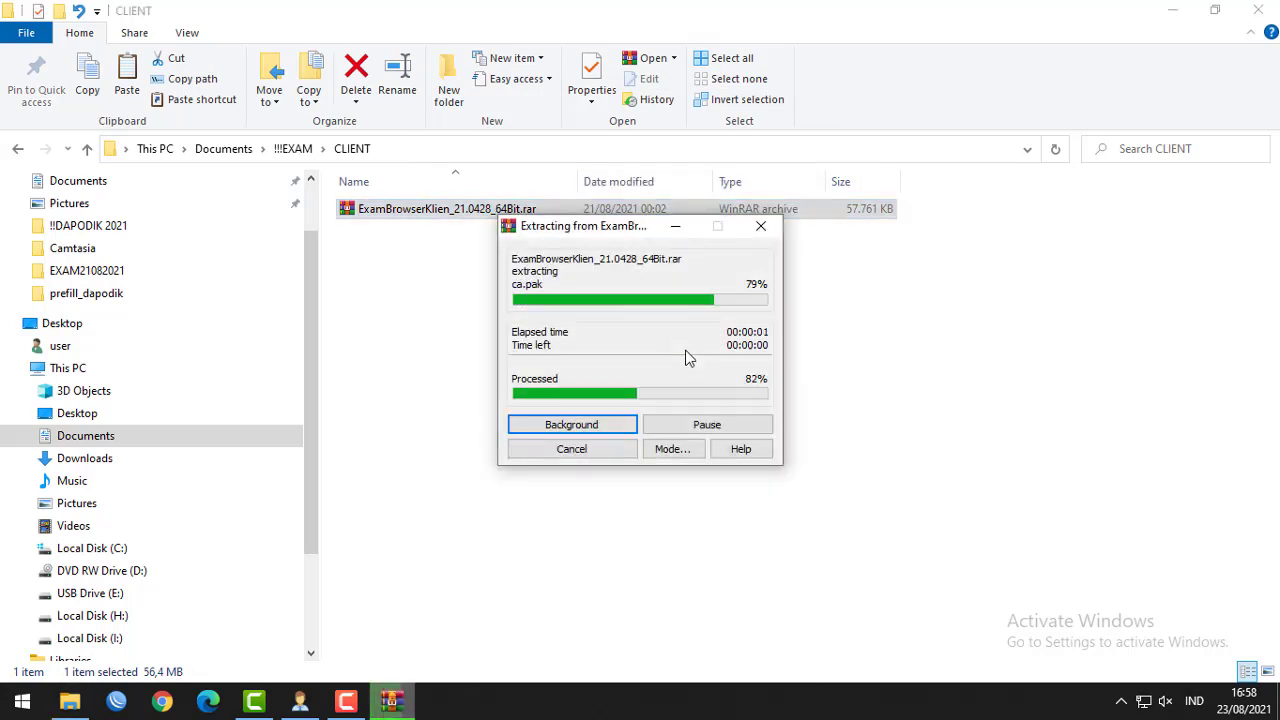
pyautogui.click(405, 387)
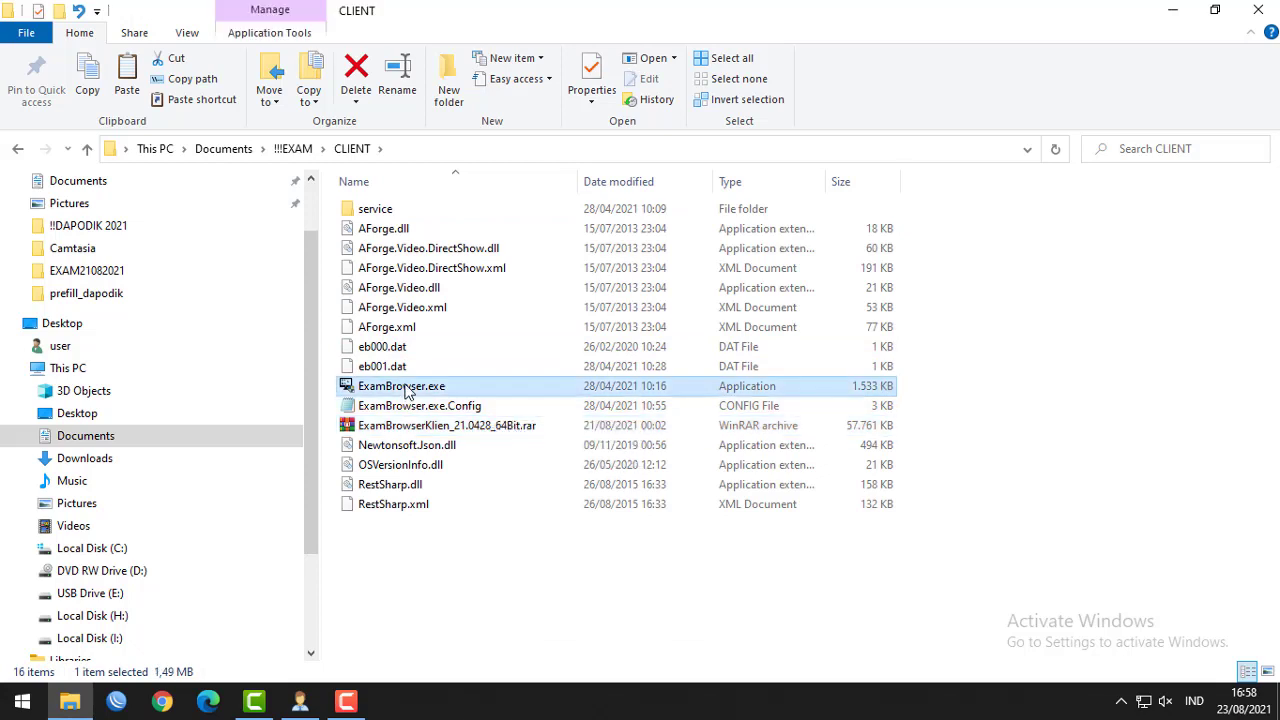
pyautogui.doubleClick(668, 385)
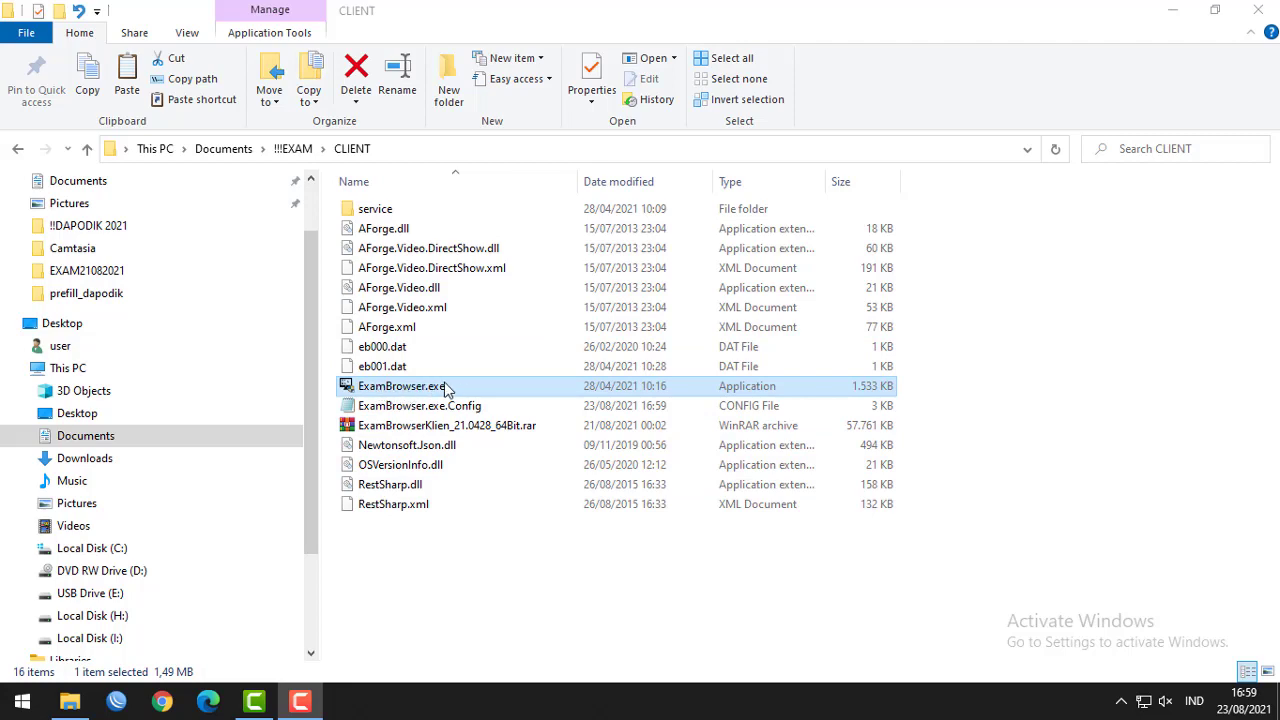
# Run ExamBrowser.exe as administrator, approve the UAC prompt, and minimize File Explorer behind it.
pyautogui.rightClick(415, 393)
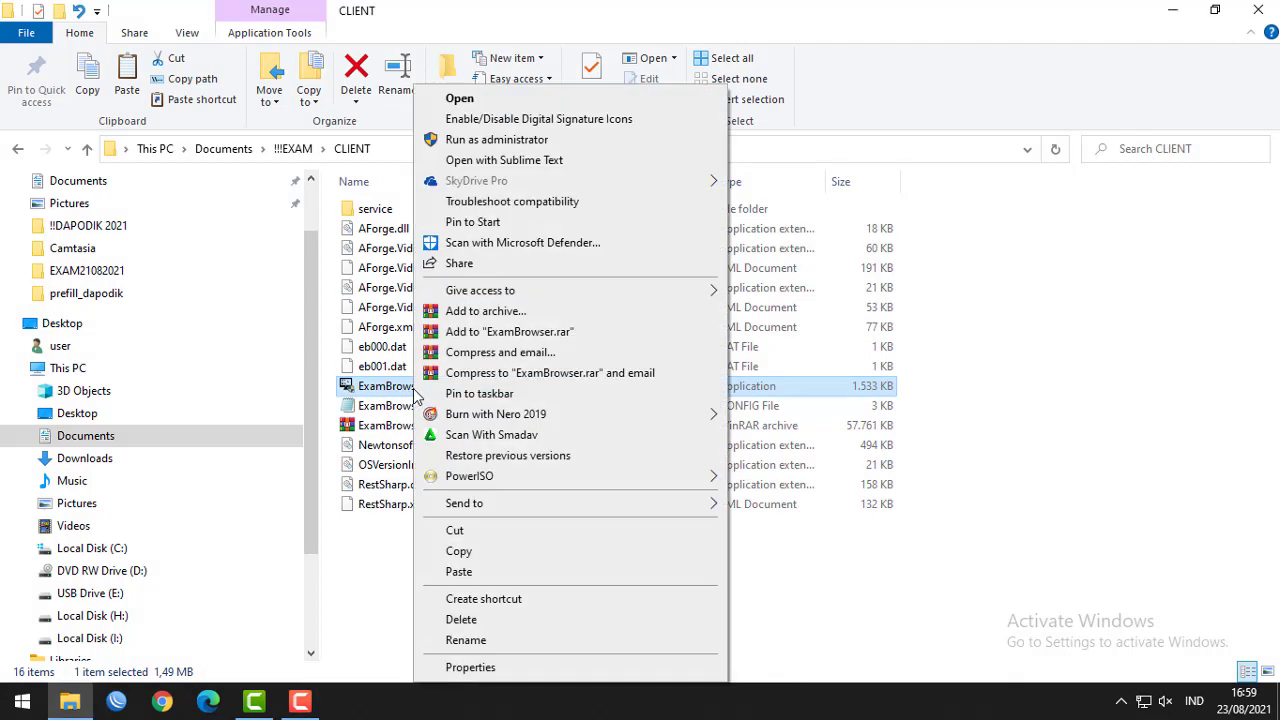
pyautogui.click(505, 141)
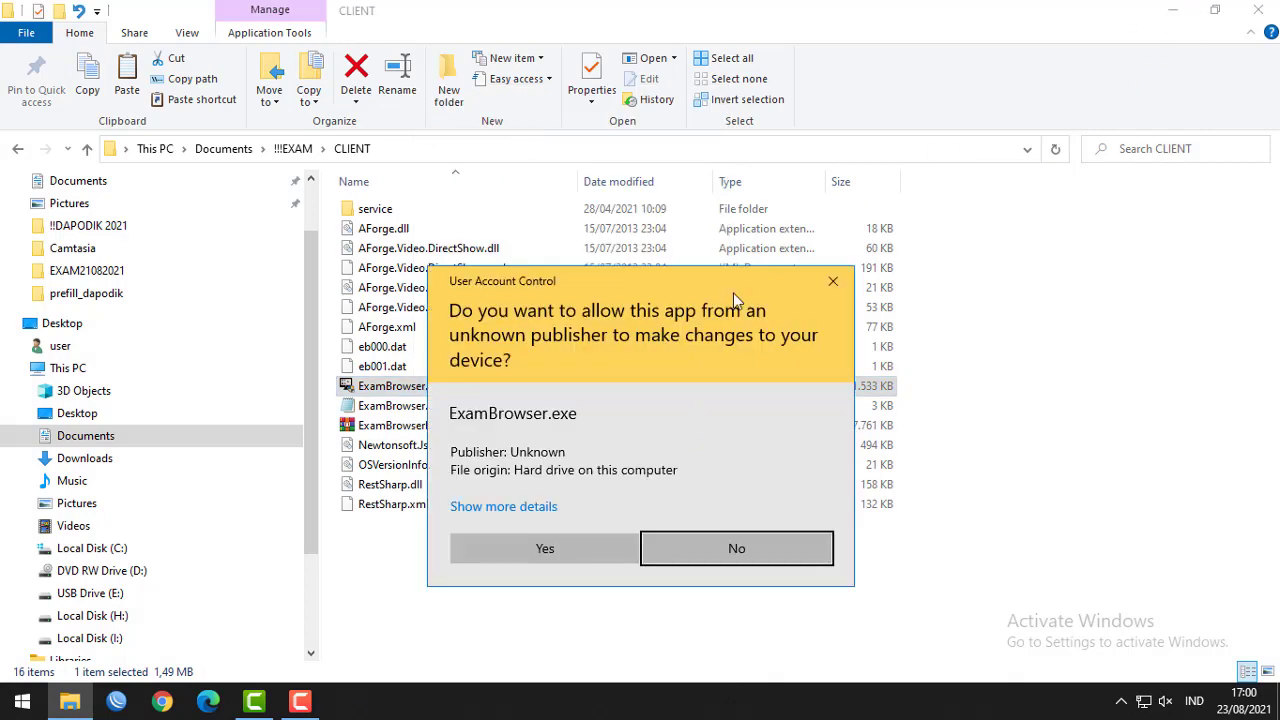
pyautogui.click(580, 537)
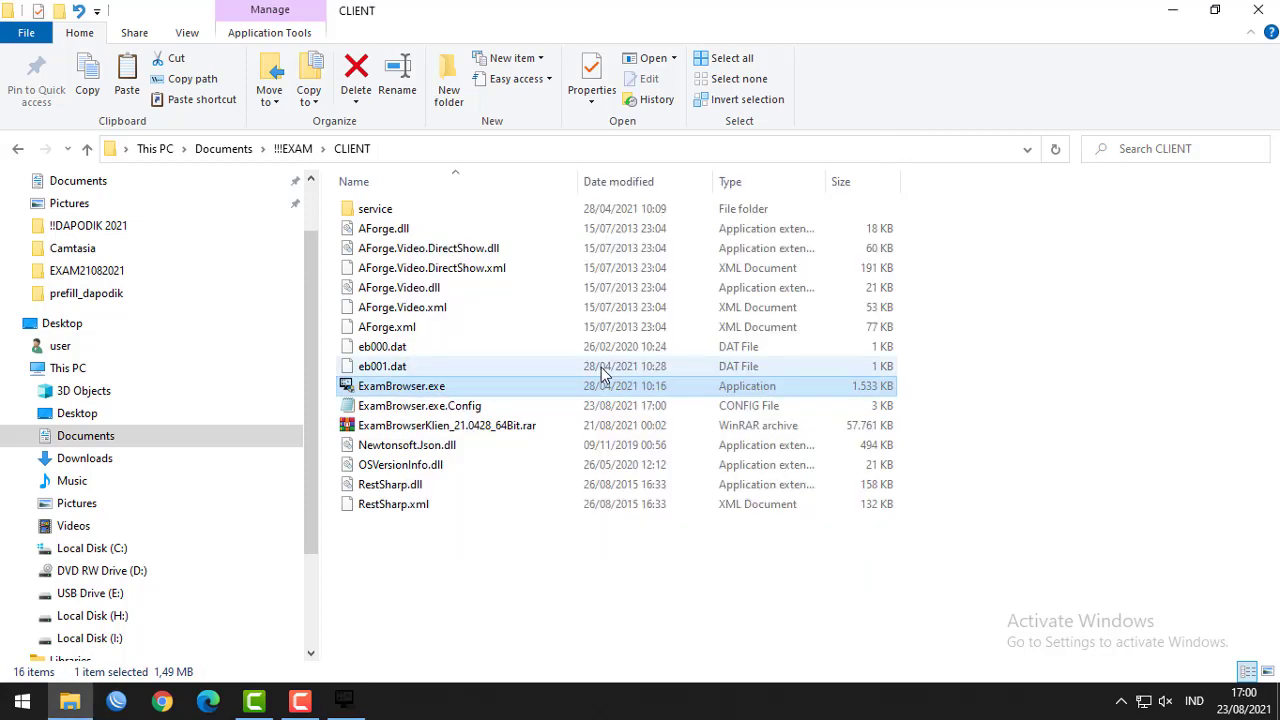
pyautogui.click(343, 701)
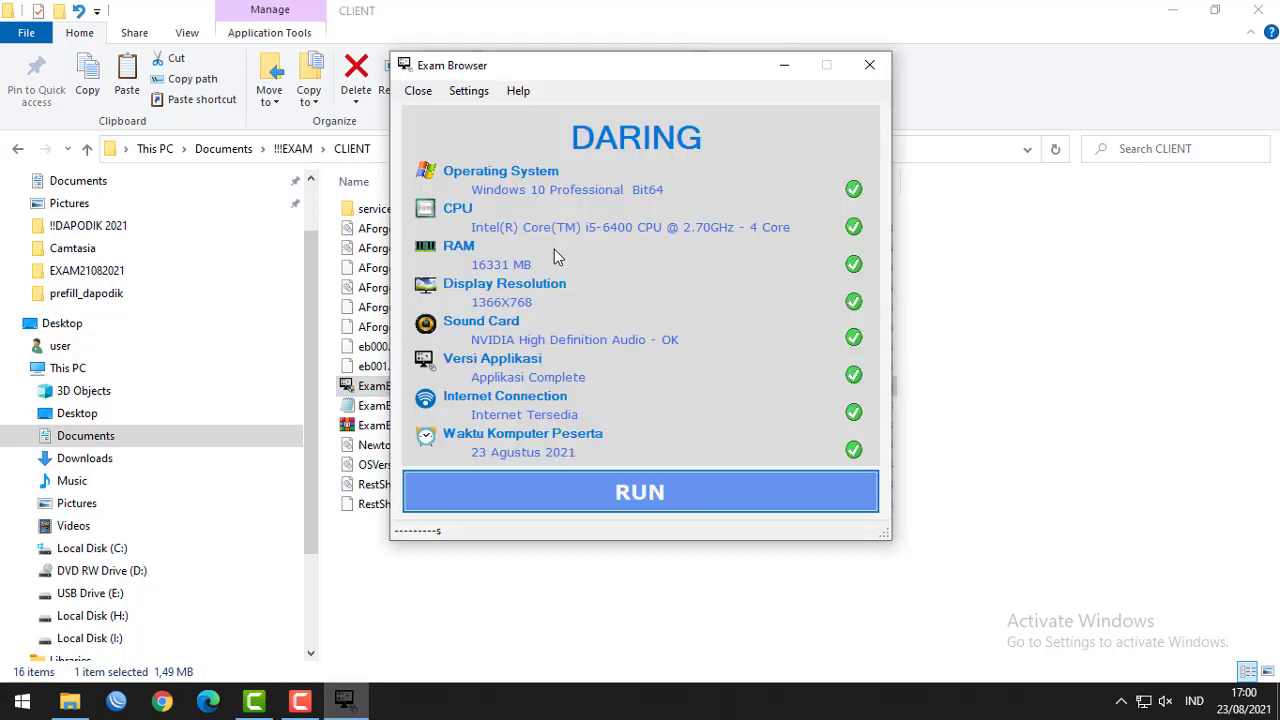
pyautogui.moveTo(587, 70); pyautogui.dragTo(535, 79)
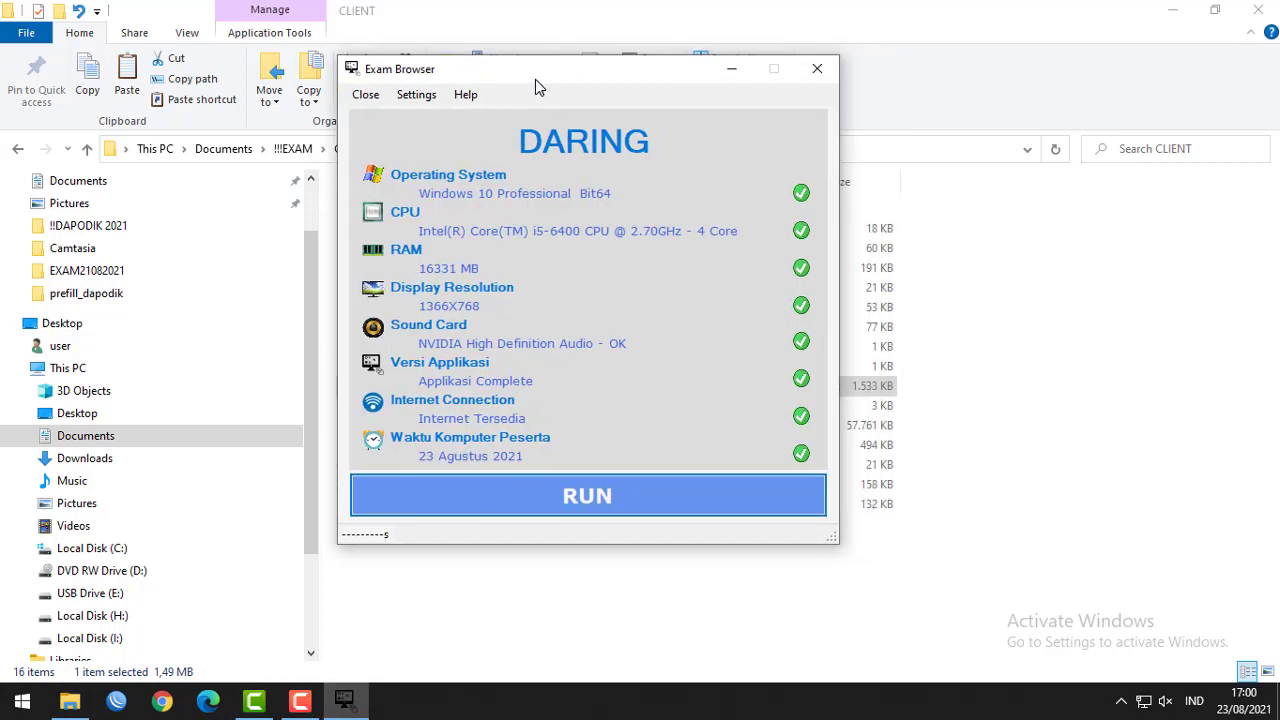
pyautogui.click(1173, 10)
pyautogui.moveTo(616, 80); pyautogui.dragTo(619, 79)
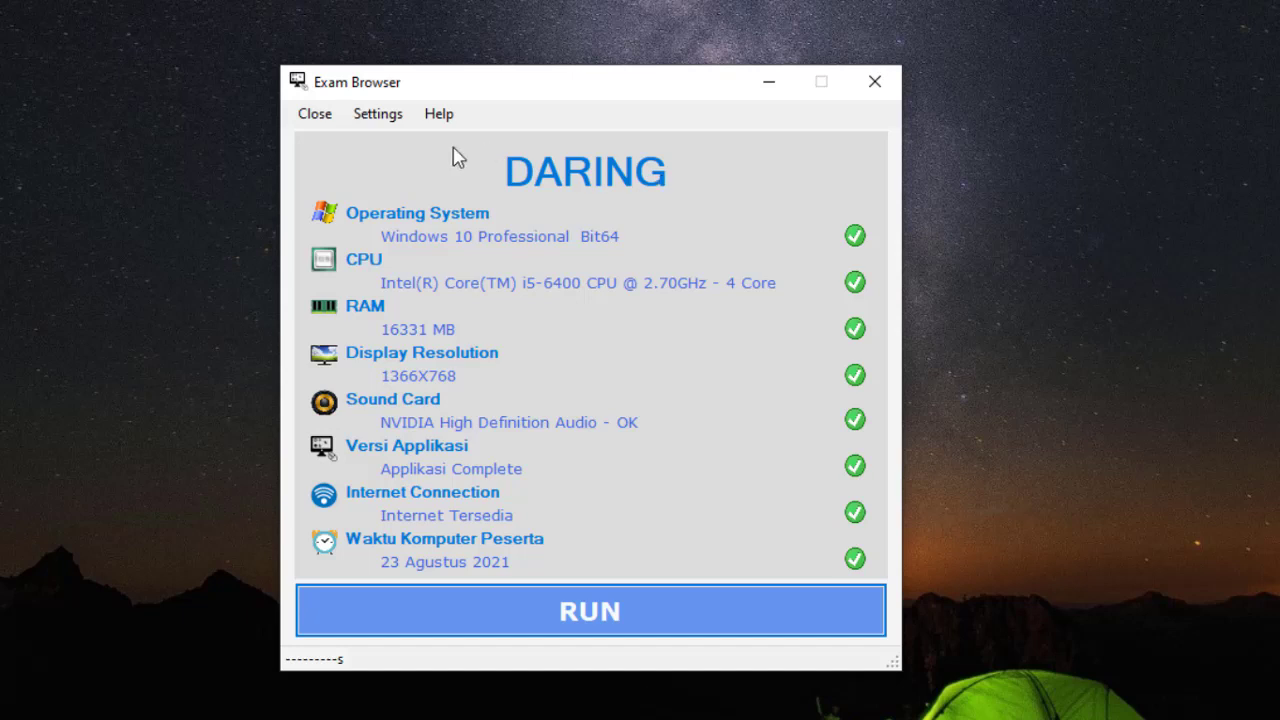
# In password-protected Settings, switch the Exam Browser connection mode from Full Online to Semi Online.
pyautogui.click(378, 114)
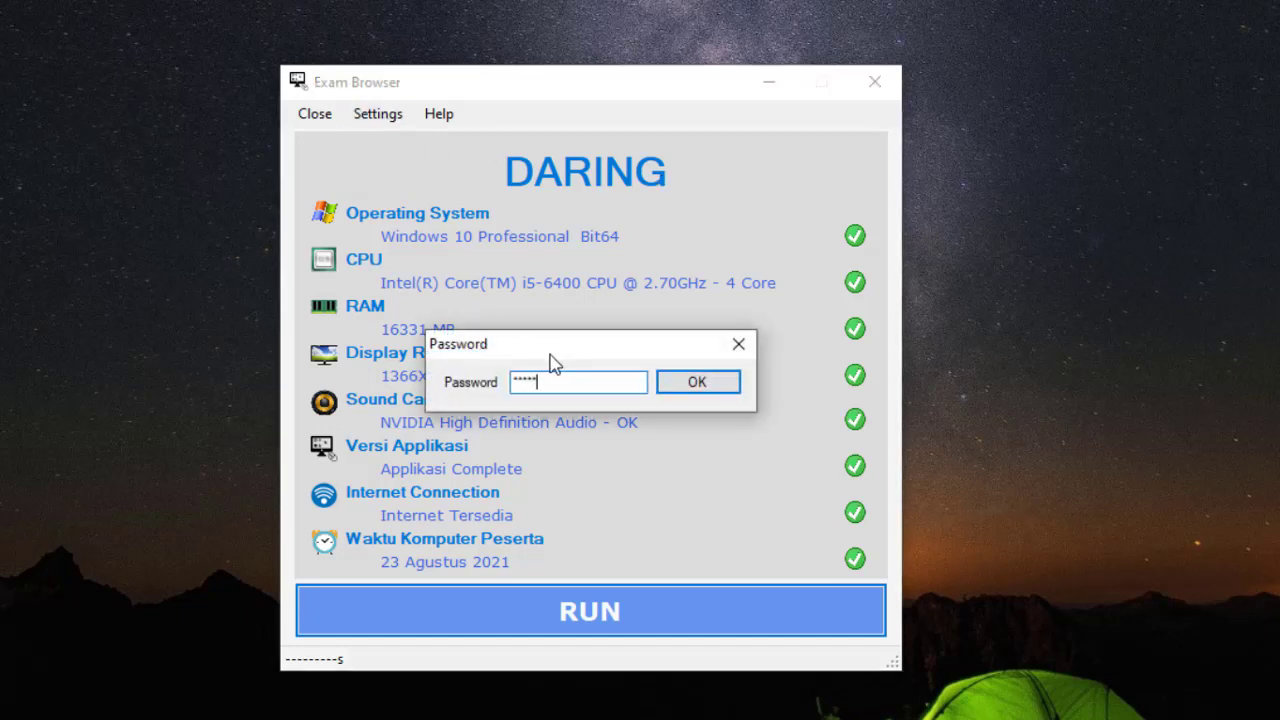
pyautogui.click(694, 383)
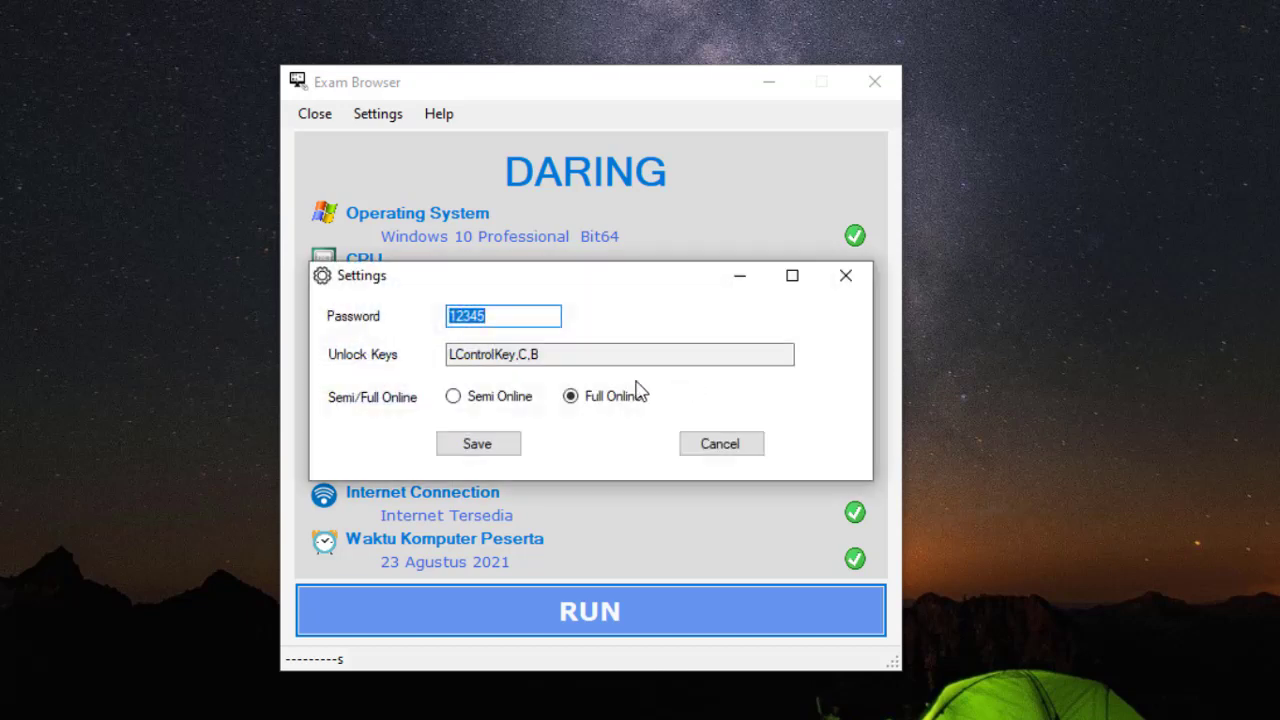
pyautogui.click(455, 400)
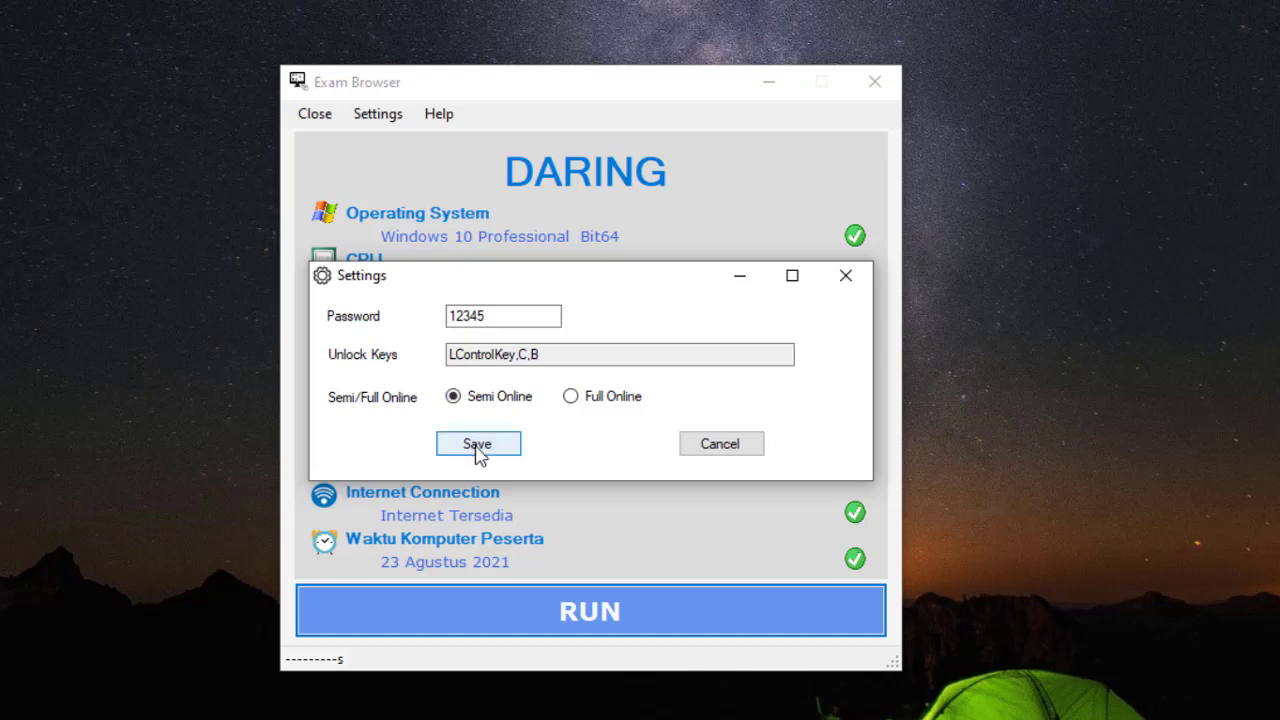
pyautogui.click(737, 451)
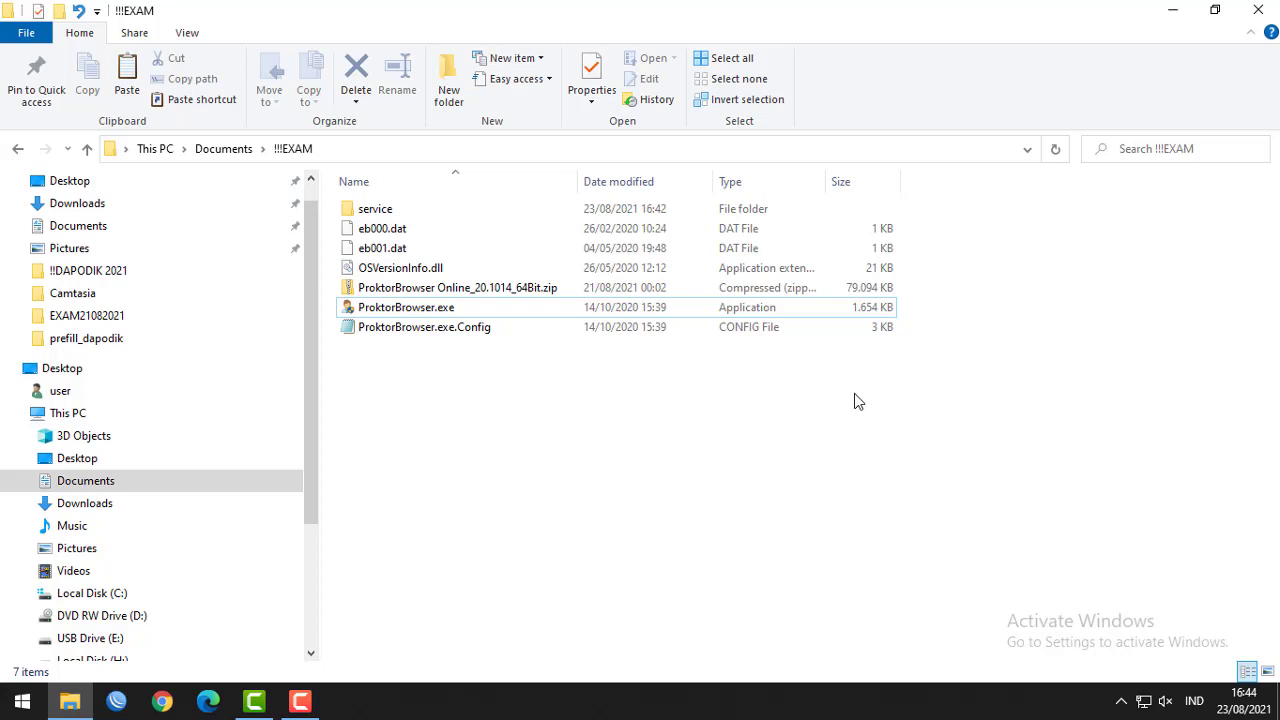
# Select ProktorBrowser.exe in the !!!EXAM folder to run it.
pyautogui.click(391, 313)
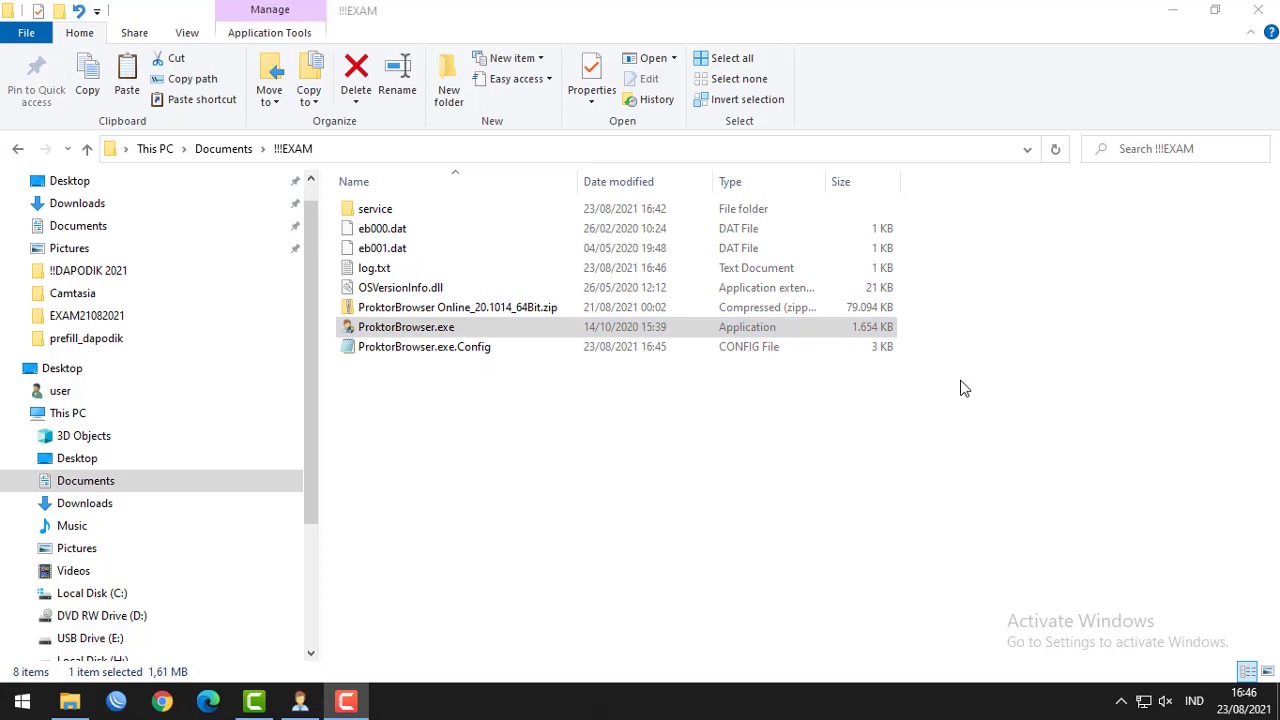
# Run ProktorBrowser.exe as administrator, approve UAC, and start it with RUN after the system checks.
pyautogui.rightClick(486, 328)
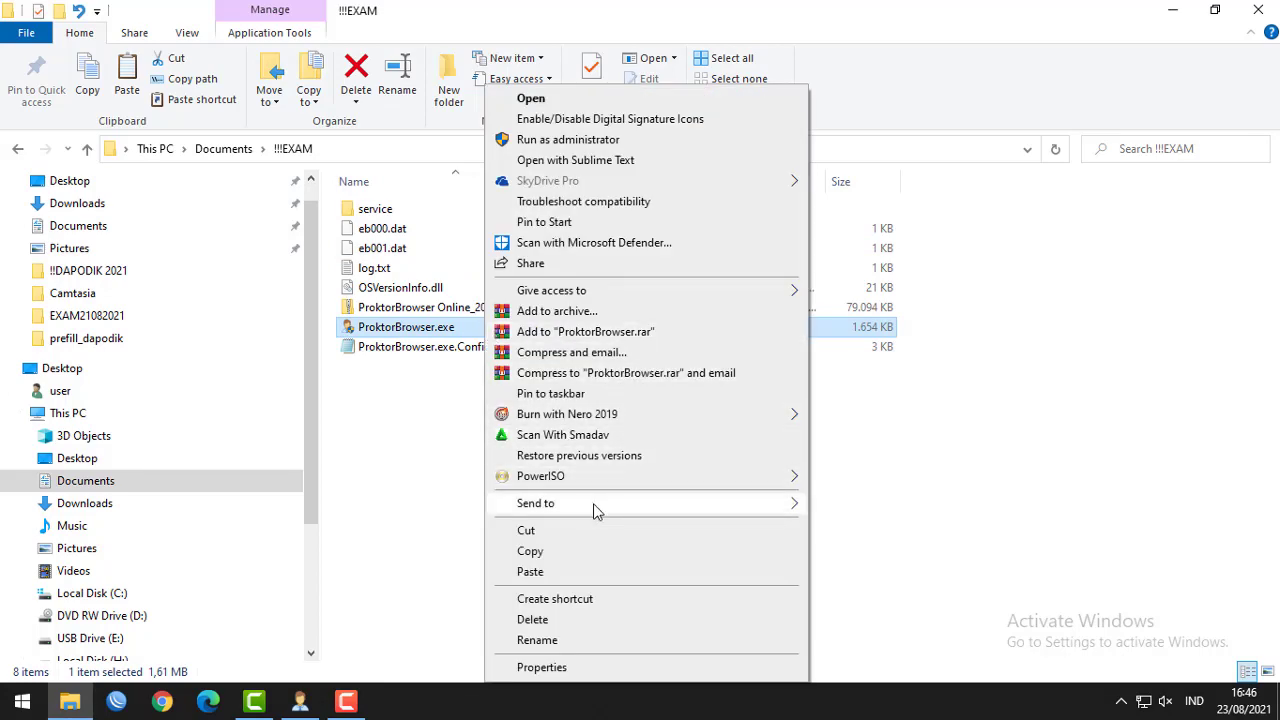
pyautogui.click(445, 477)
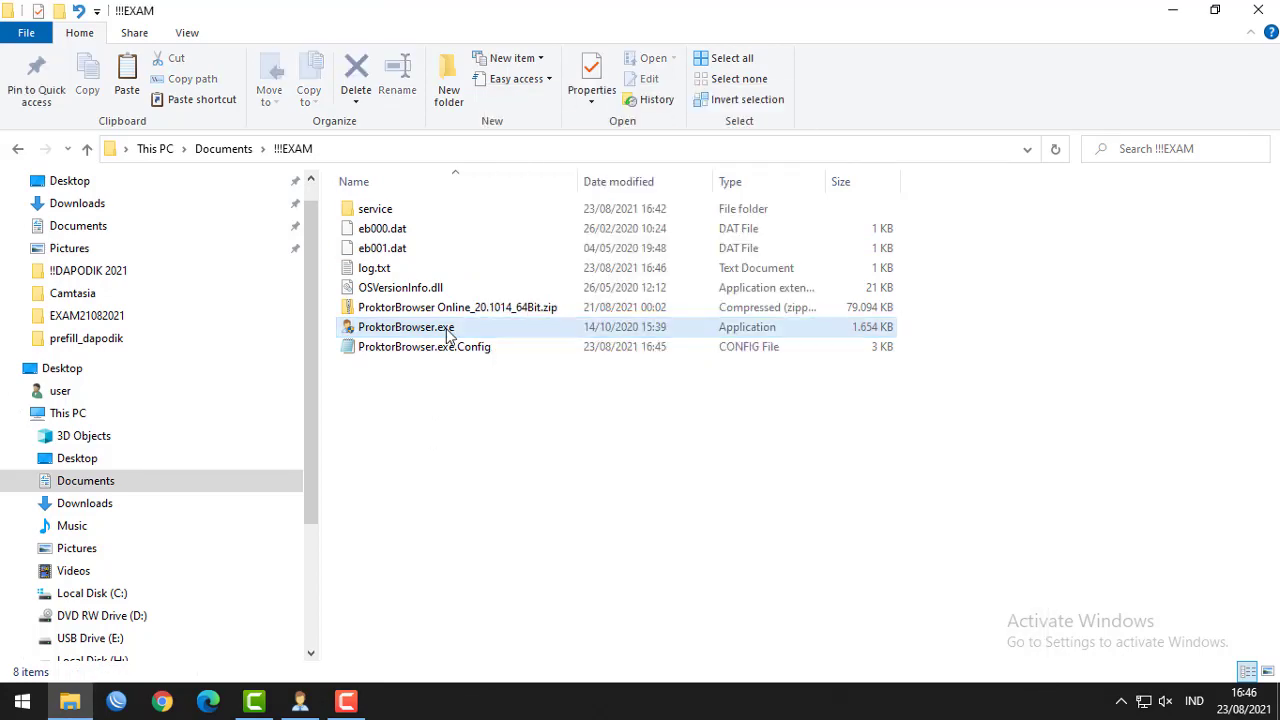
pyautogui.rightClick(447, 333)
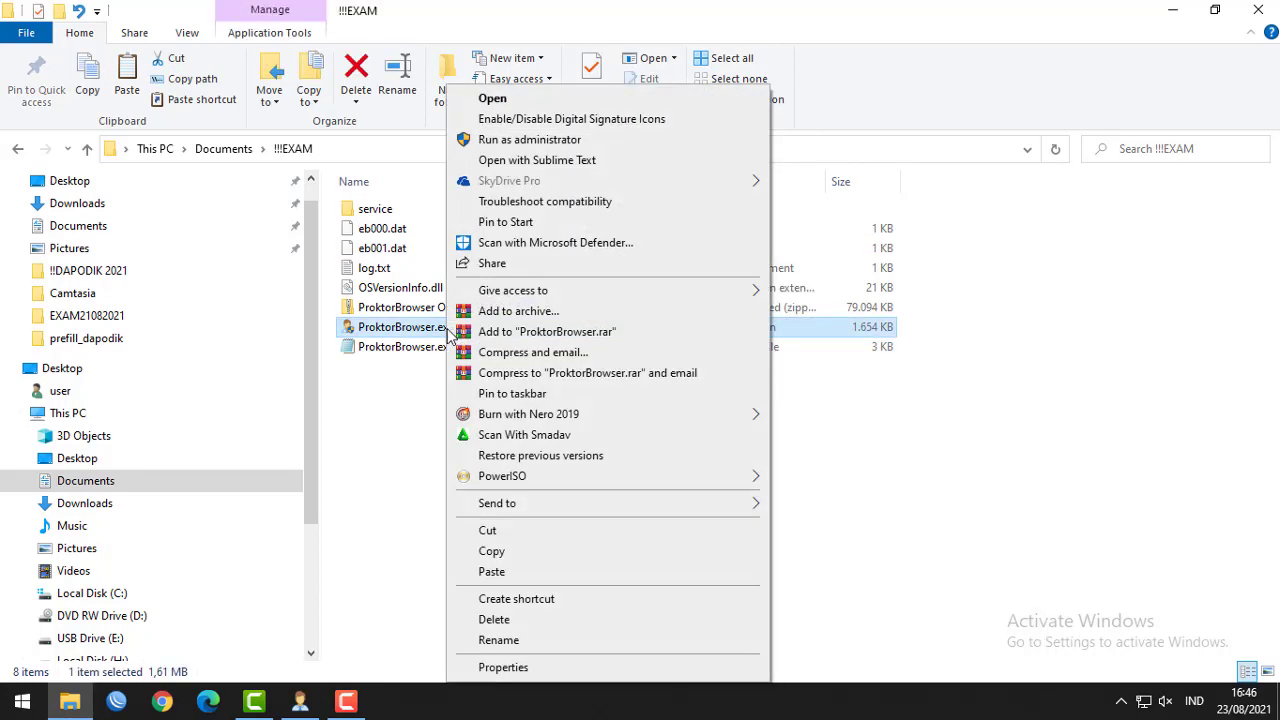
pyautogui.click(537, 140)
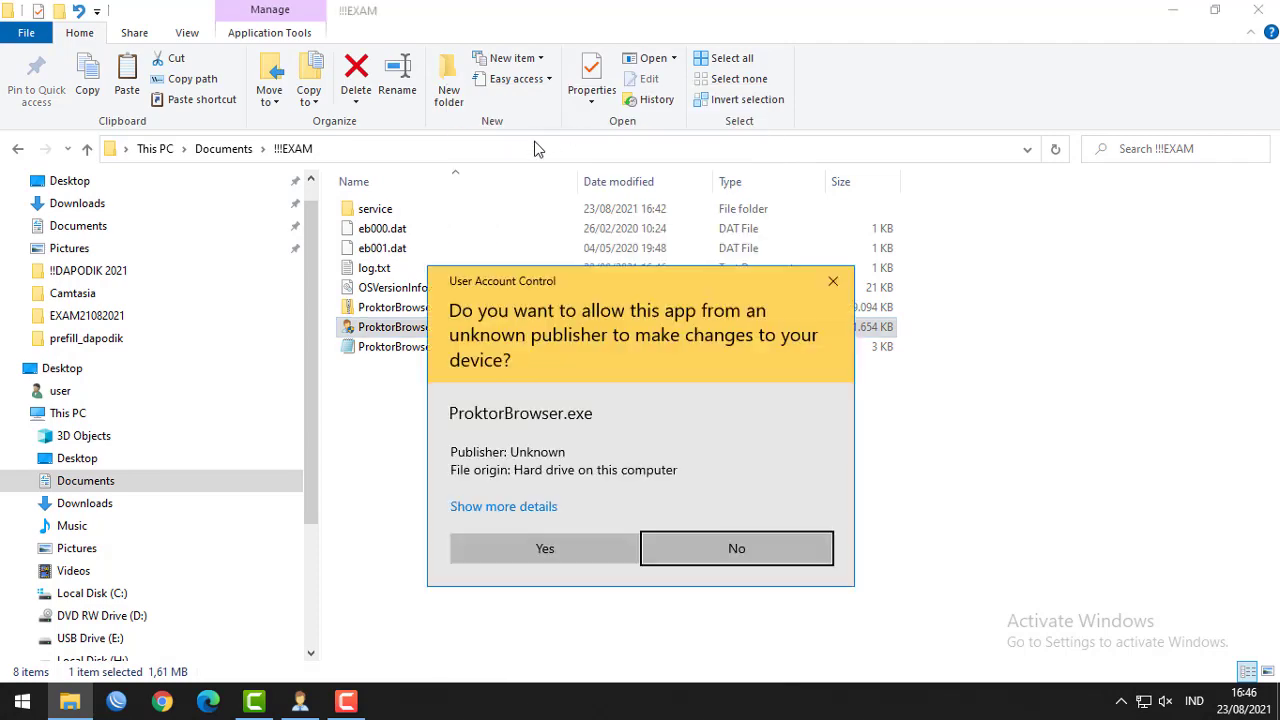
pyautogui.click(586, 545)
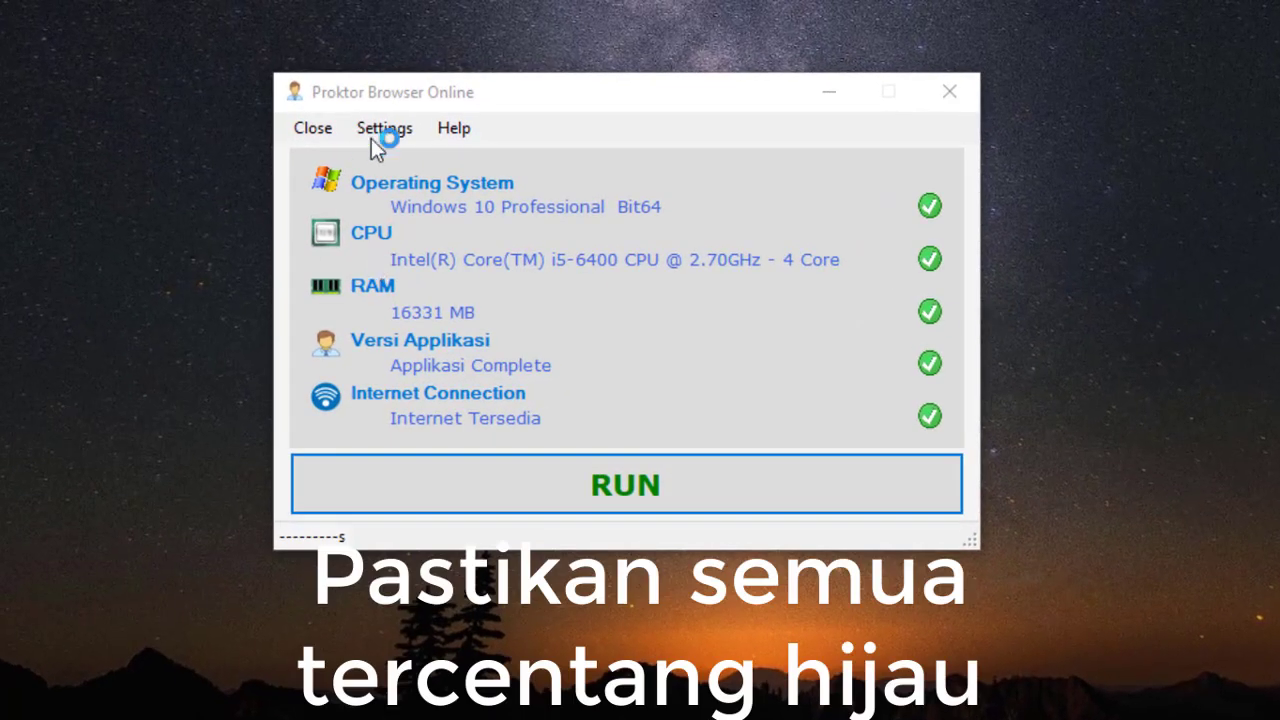
pyautogui.moveTo(540, 101); pyautogui.dragTo(544, 130)
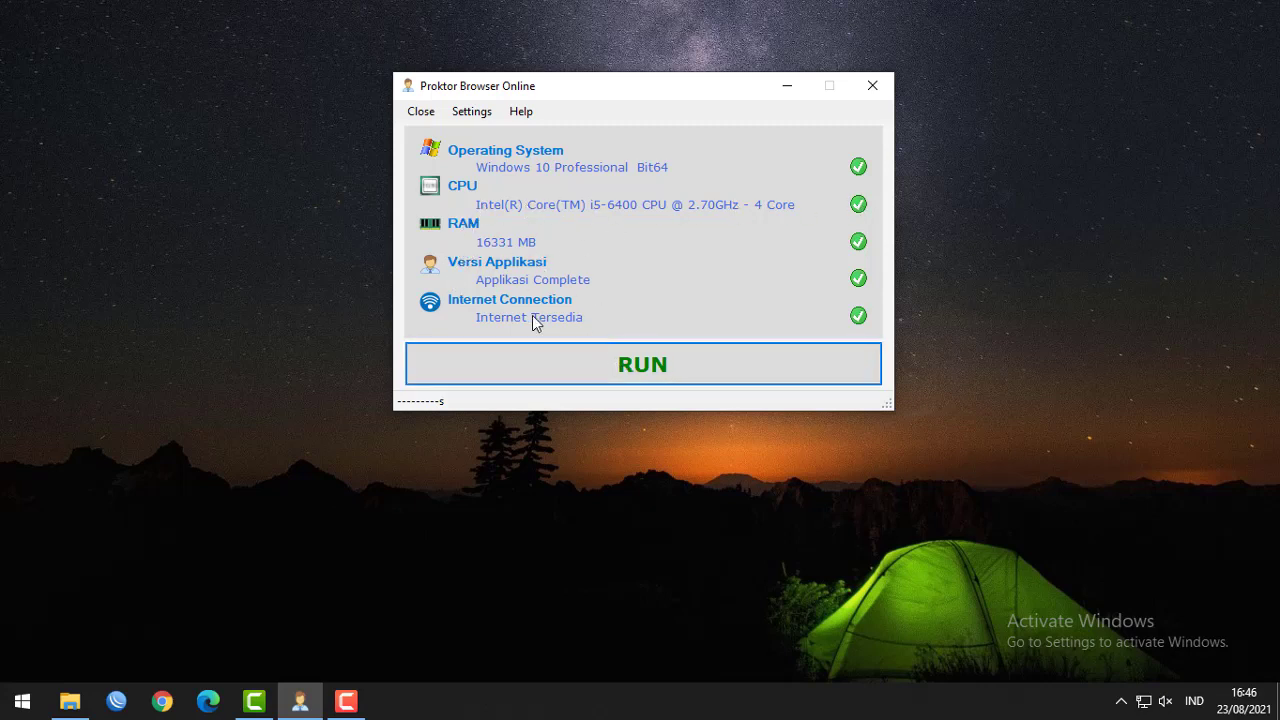
pyautogui.click(650, 373)
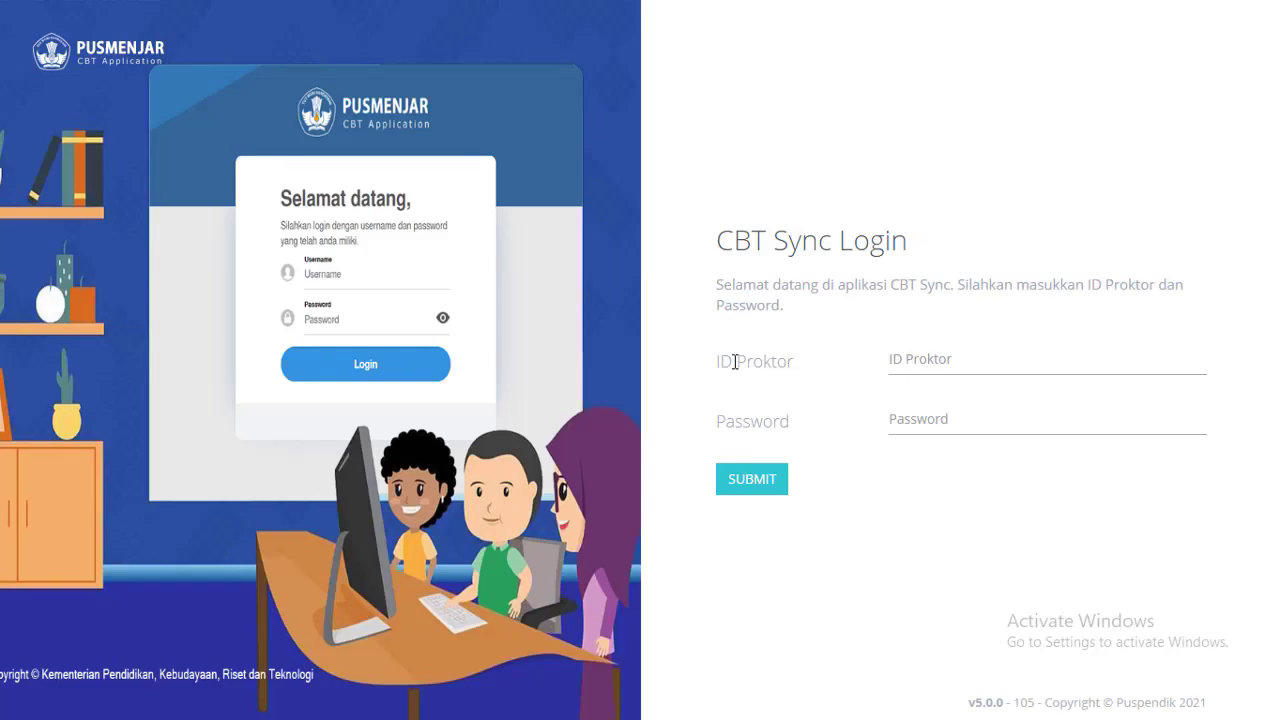
# Fill the ID Proktor and Password fields with the proctor's credentials and submit the CBT Sync login.
pyautogui.moveTo(719, 362); pyautogui.dragTo(798, 372)
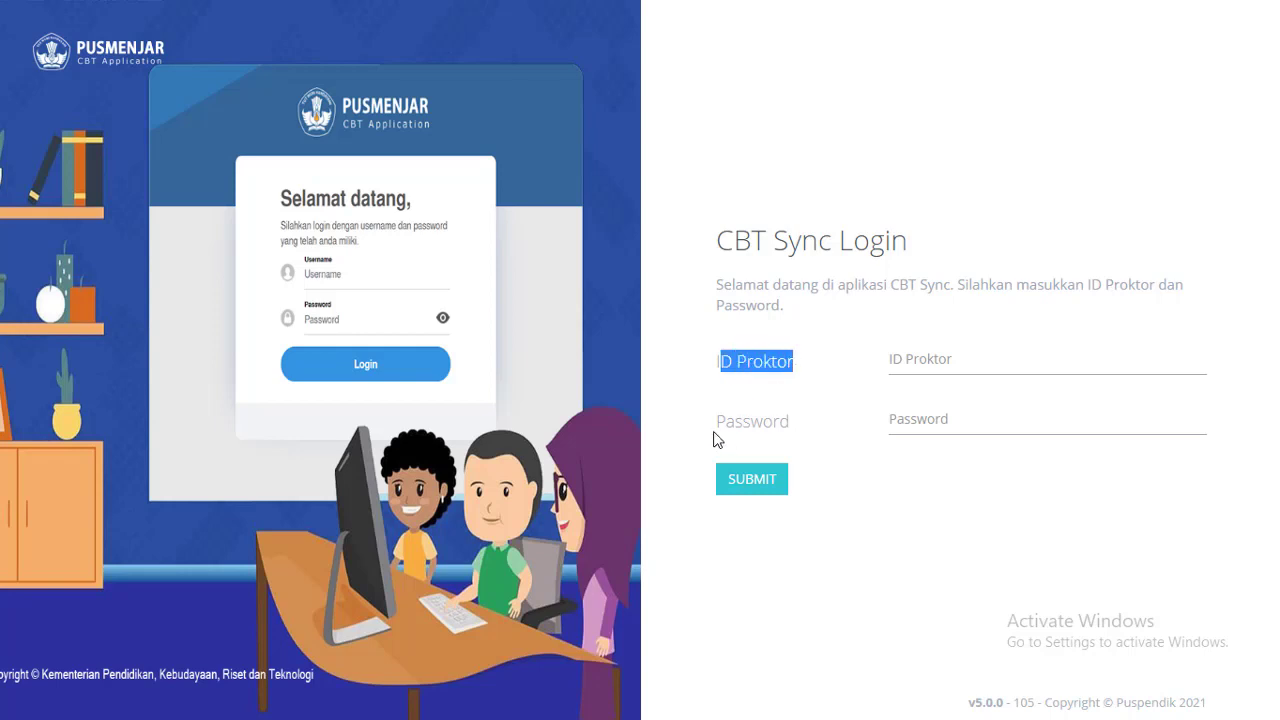
pyautogui.moveTo(716, 421); pyautogui.dragTo(795, 430)
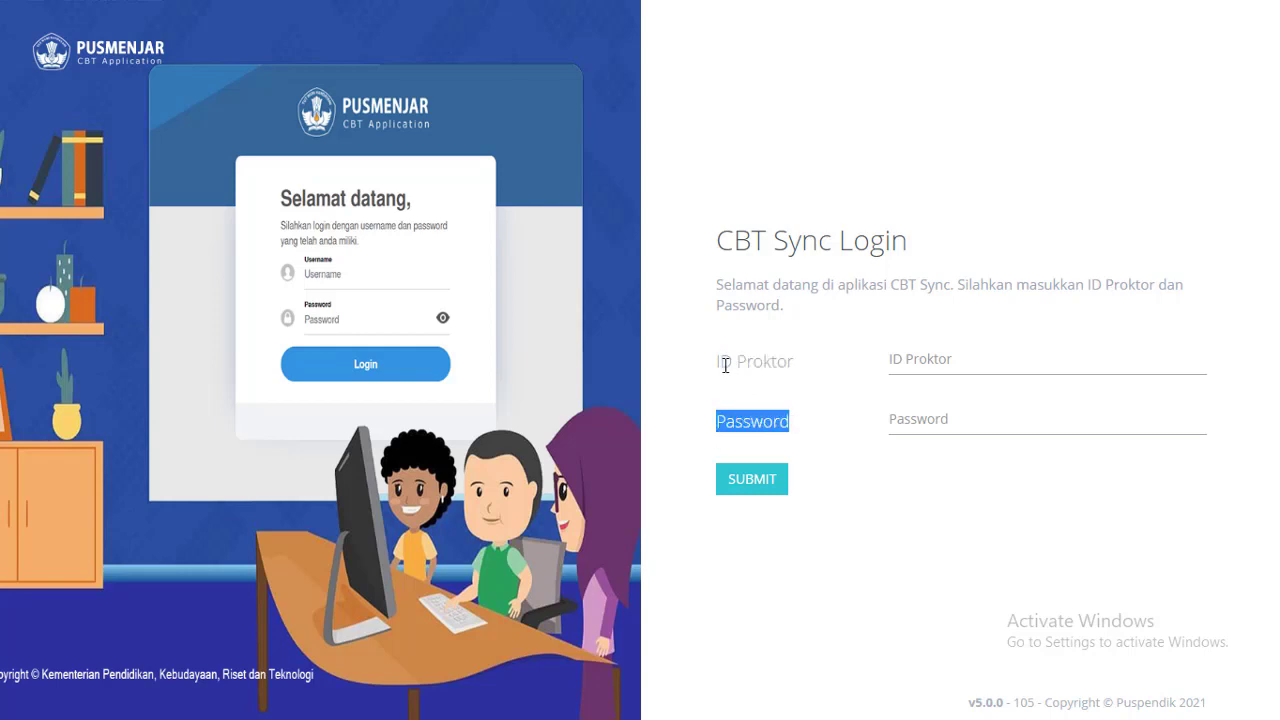
pyautogui.moveTo(718, 362); pyautogui.dragTo(798, 368)
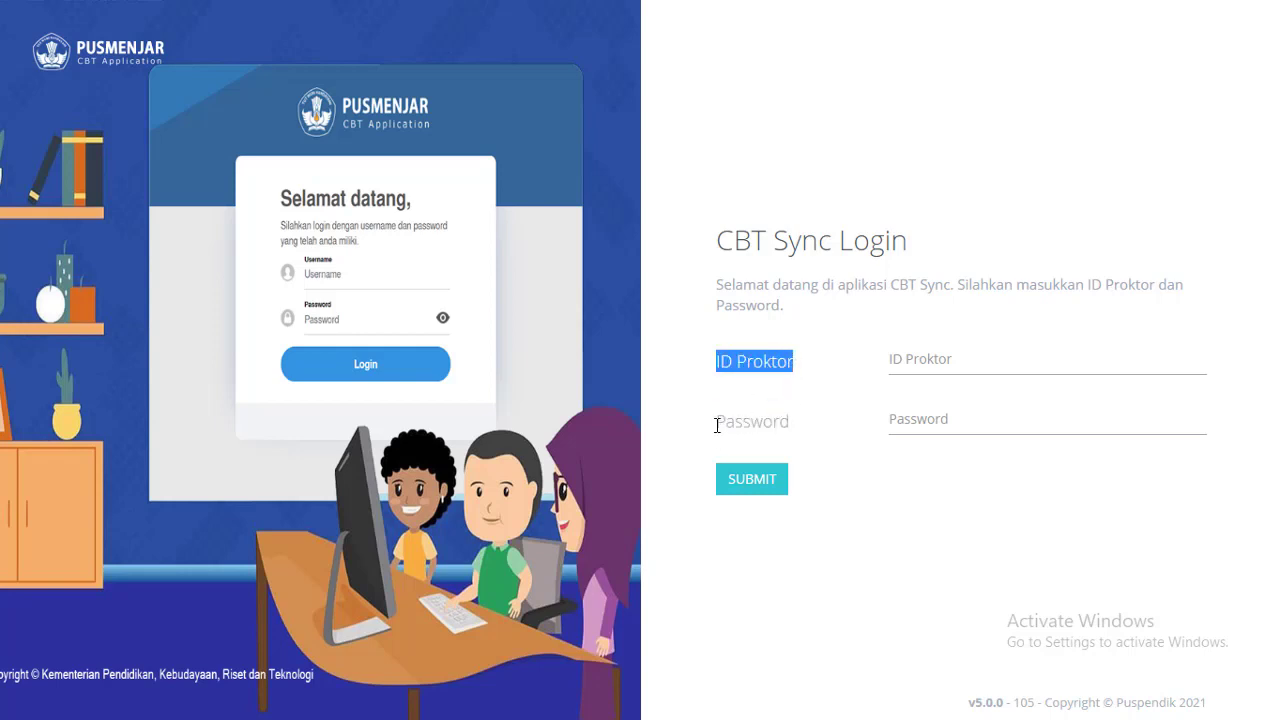
pyautogui.moveTo(718, 421); pyautogui.dragTo(820, 426)
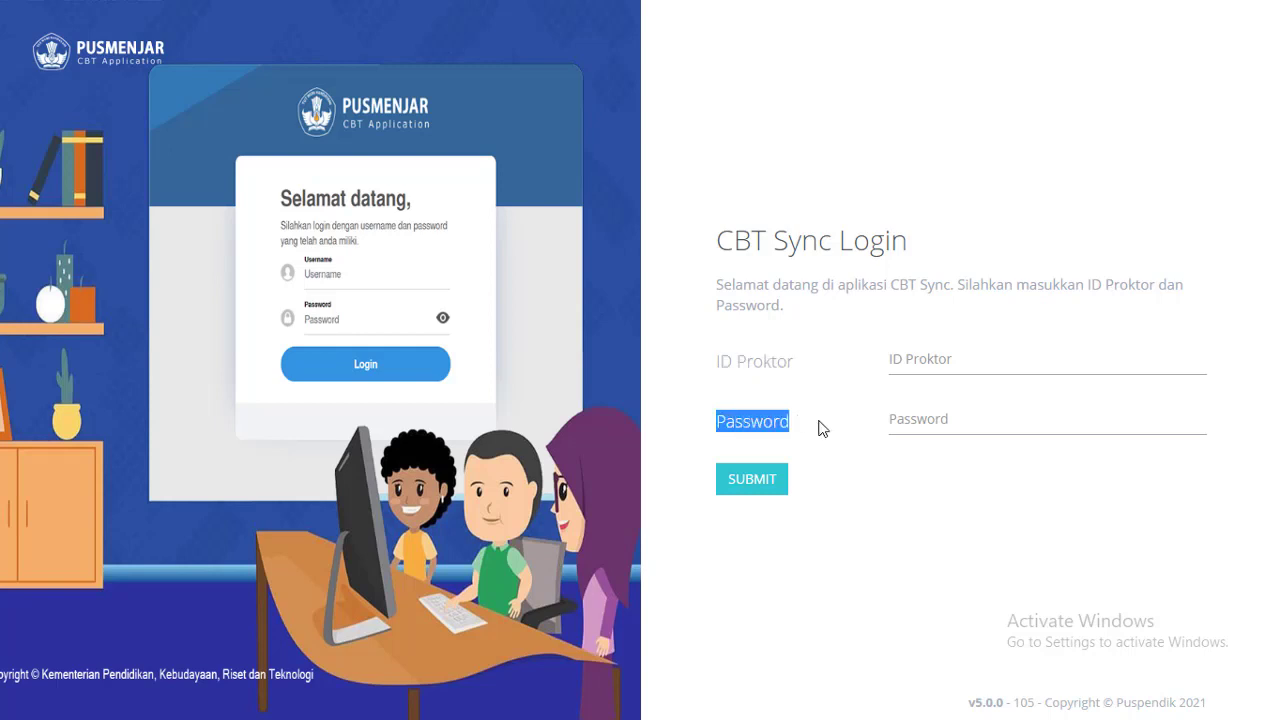
pyautogui.click(908, 366)
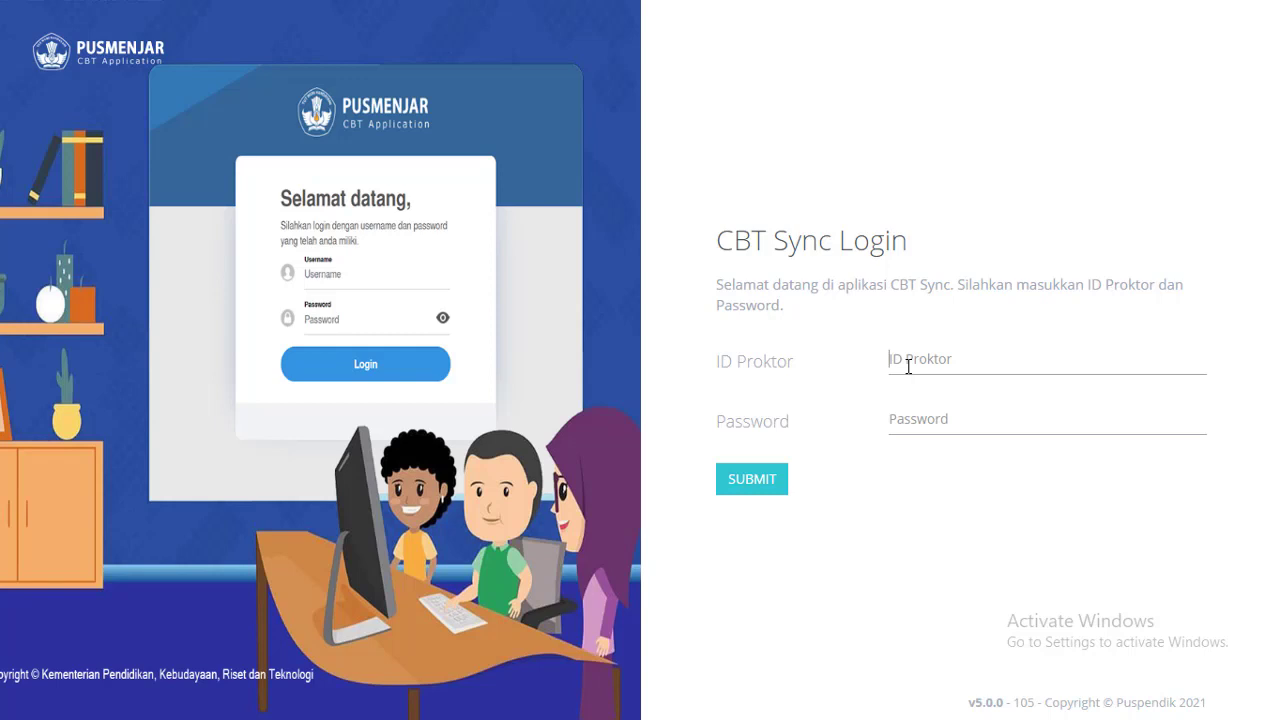
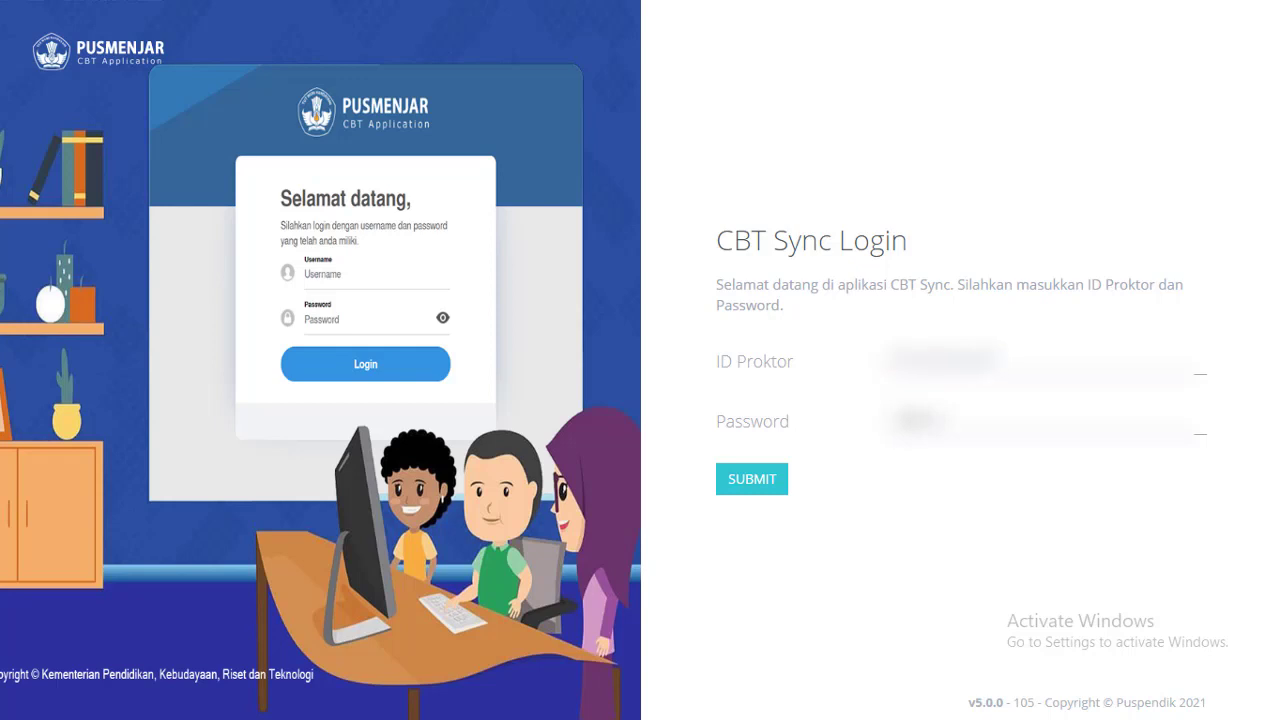
pyautogui.write('***')
pyautogui.press('BackSpace')
pyautogui.press('BackSpace')
pyautogui.press('BackSpace')
pyautogui.click(751, 484)
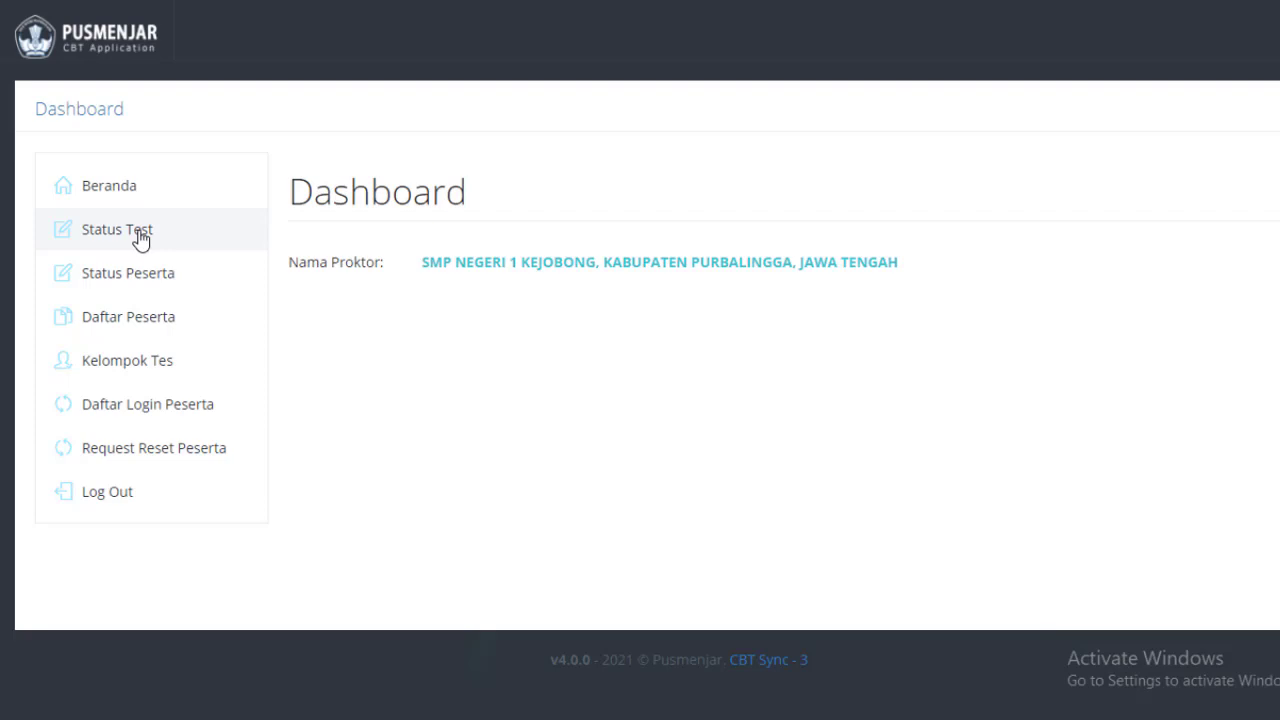
# On Status Tes, save SIMULASI-AKM21-1 group 1 as the active test and confirm.
pyautogui.click(140, 238)
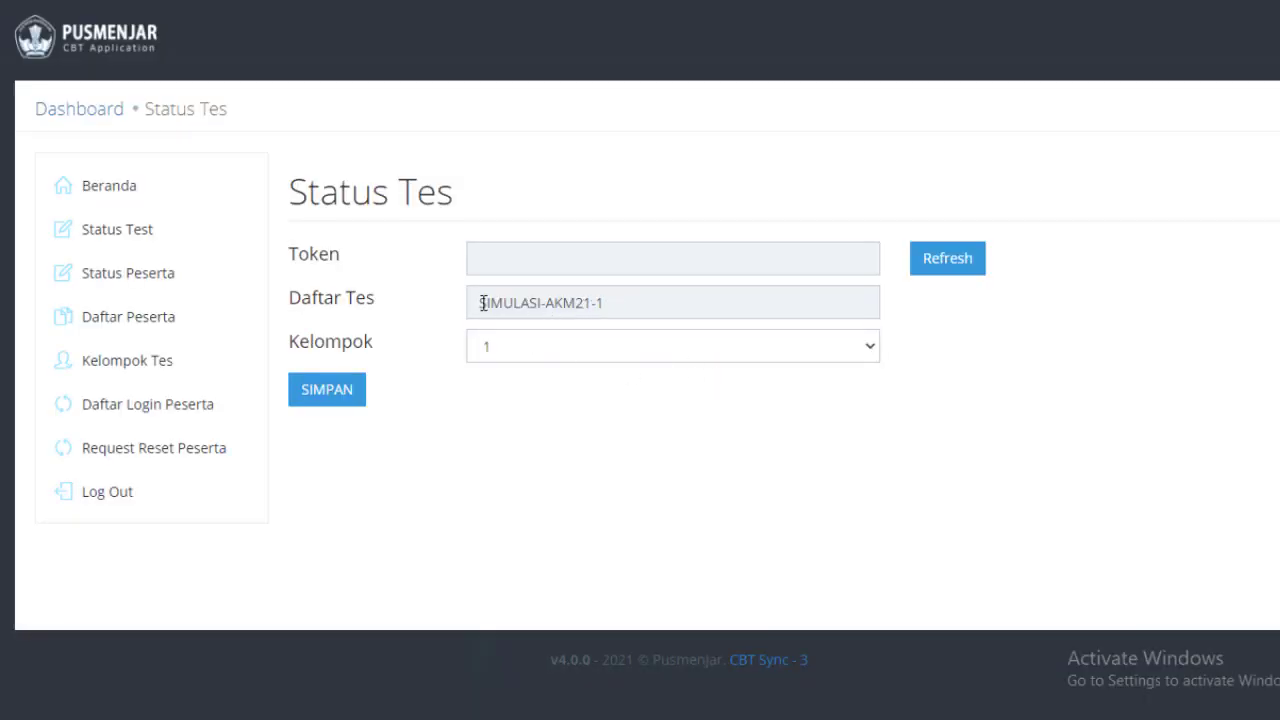
pyautogui.moveTo(483, 303); pyautogui.dragTo(612, 303)
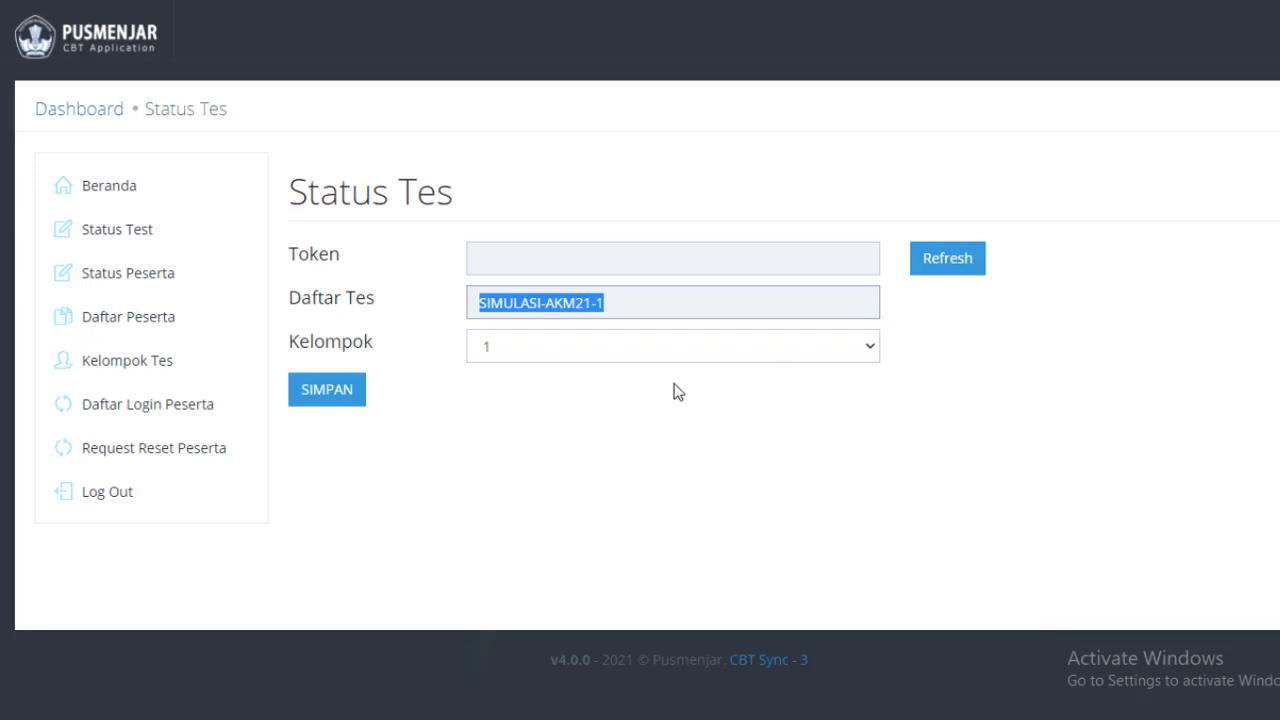
pyautogui.click(660, 291)
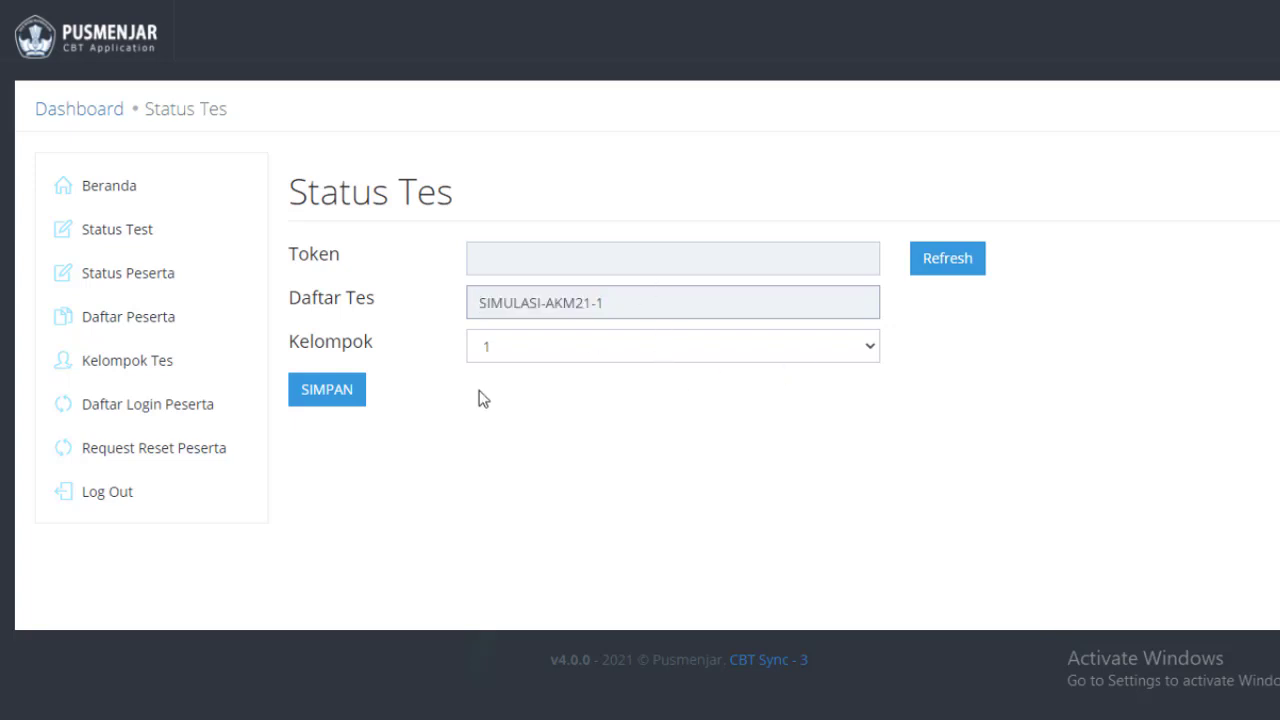
pyautogui.click(331, 401)
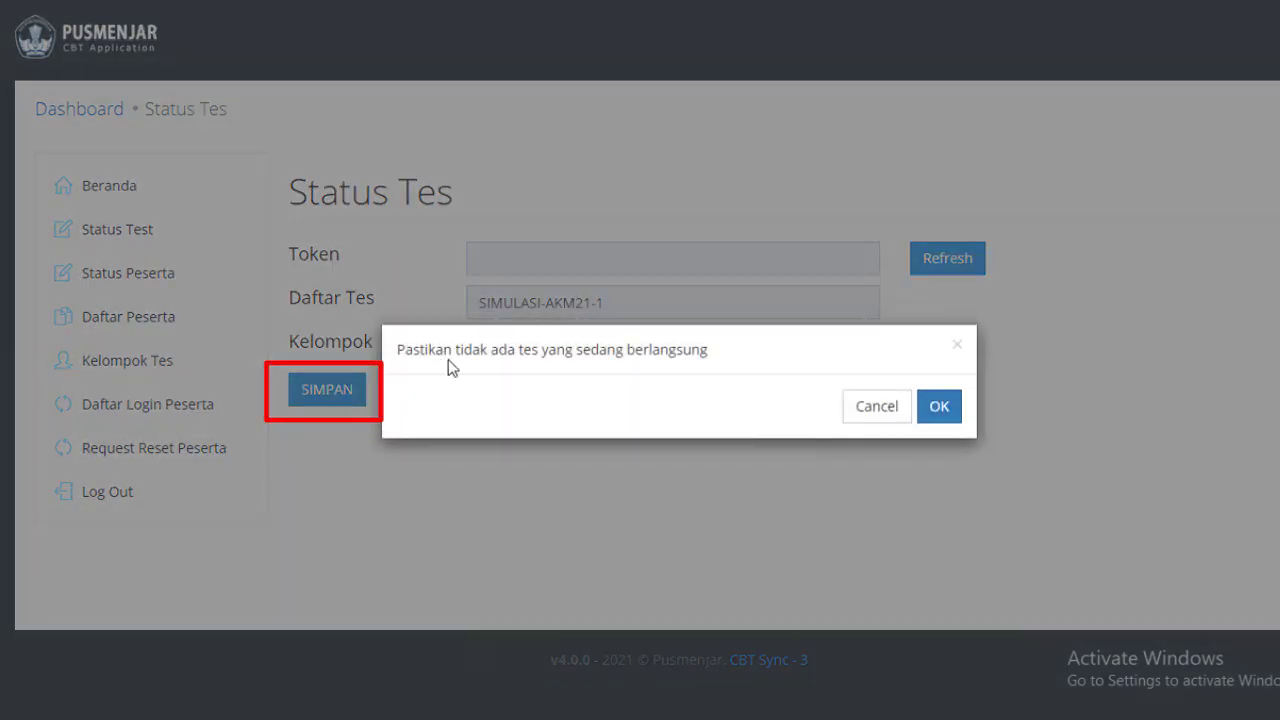
pyautogui.moveTo(449, 362); pyautogui.dragTo(652, 352)
pyautogui.click(950, 408)
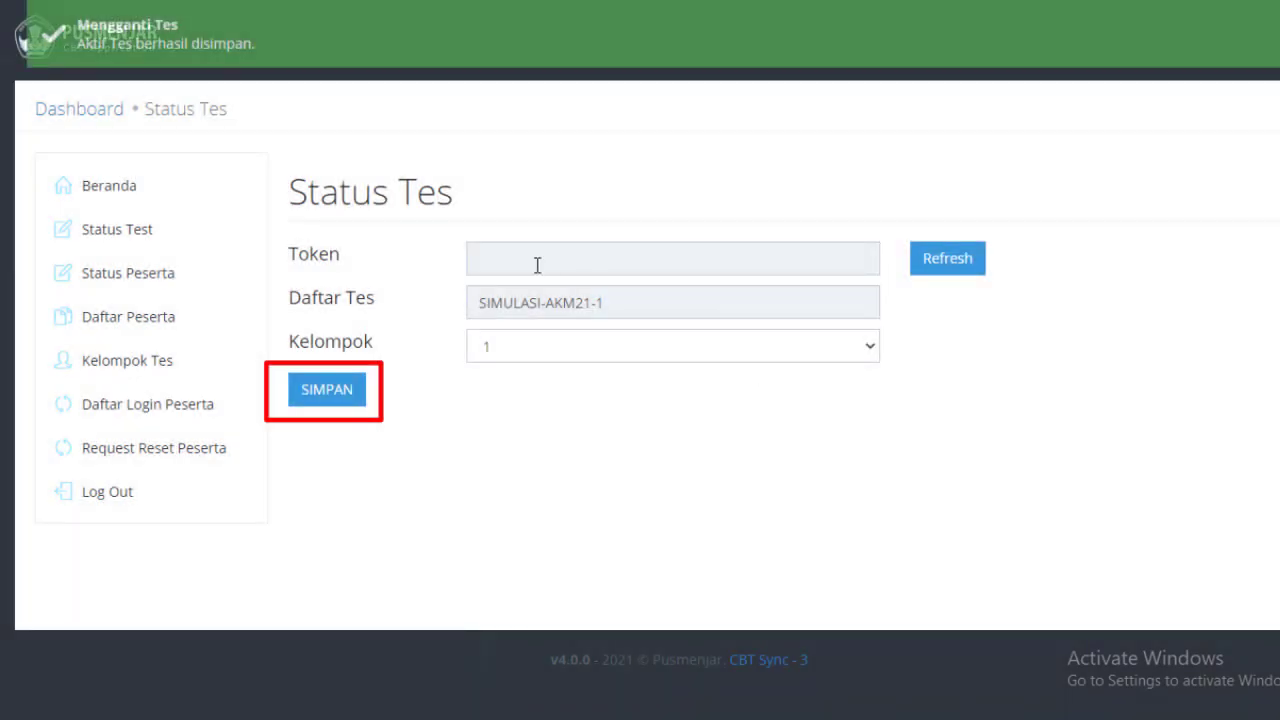
# Release a fresh test token, select its value, and go to Daftar Peserta.
pyautogui.click(952, 262)
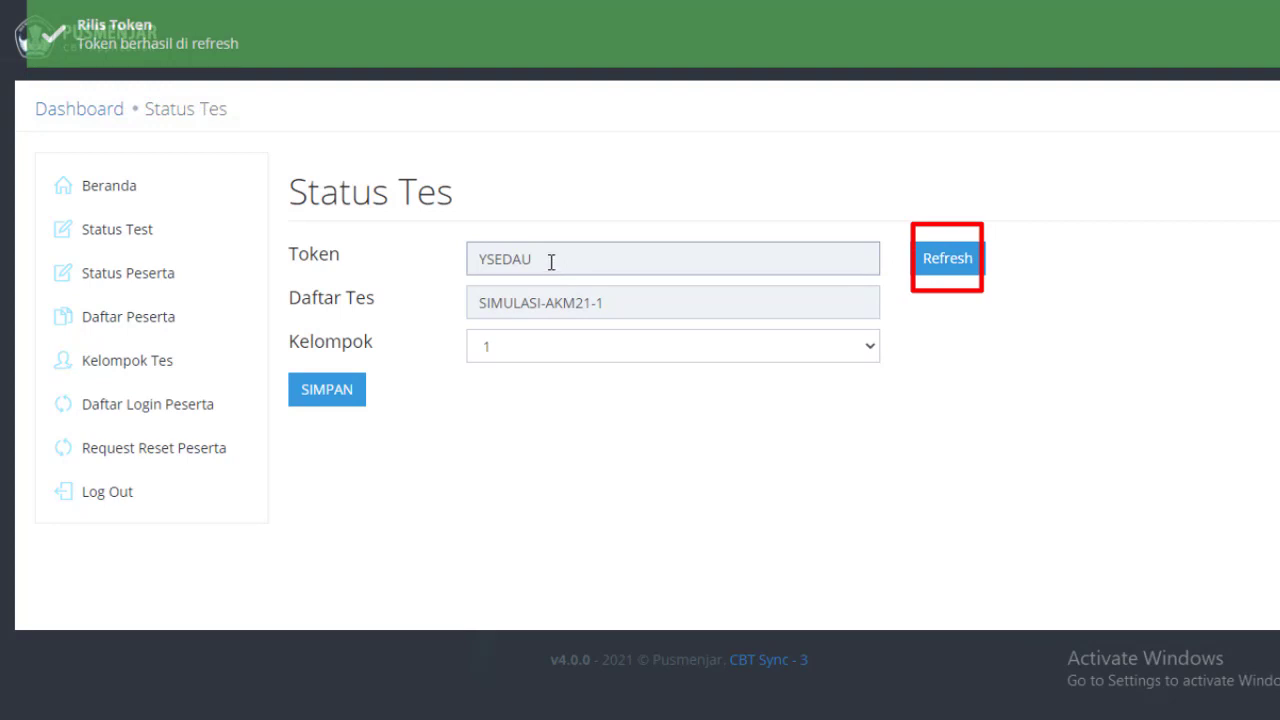
pyautogui.doubleClick(552, 264)
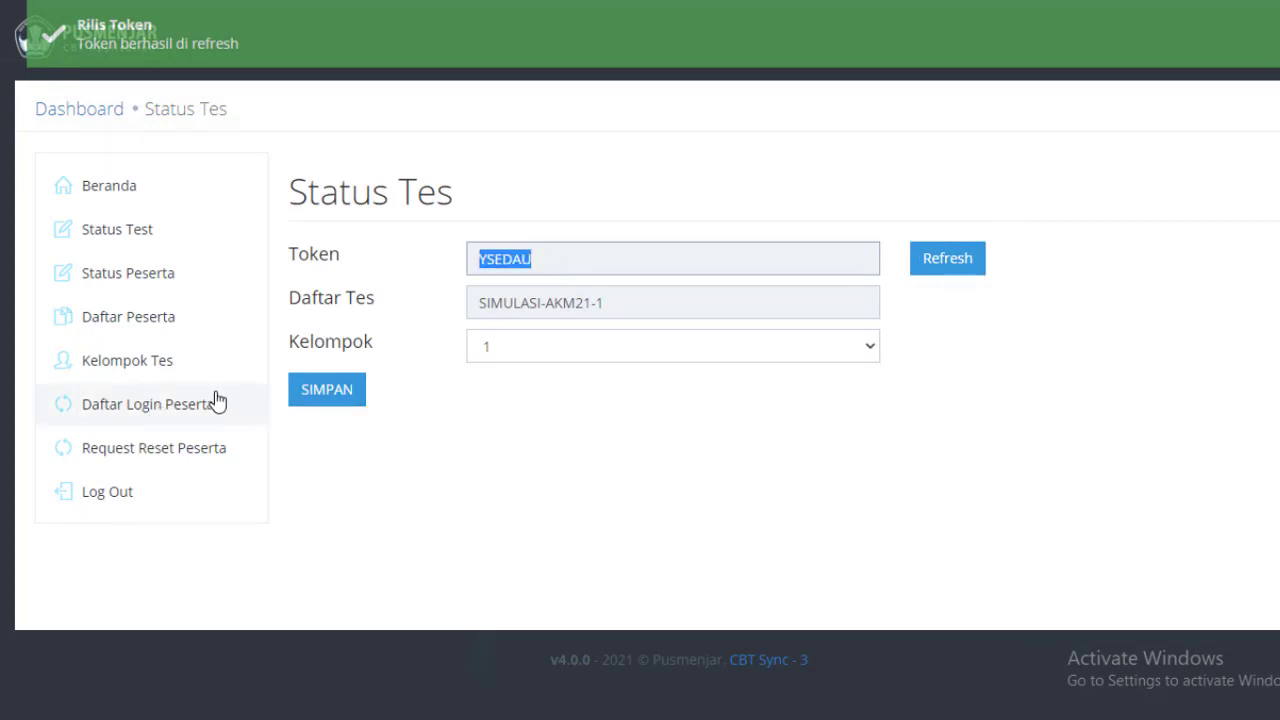
pyautogui.click(146, 325)
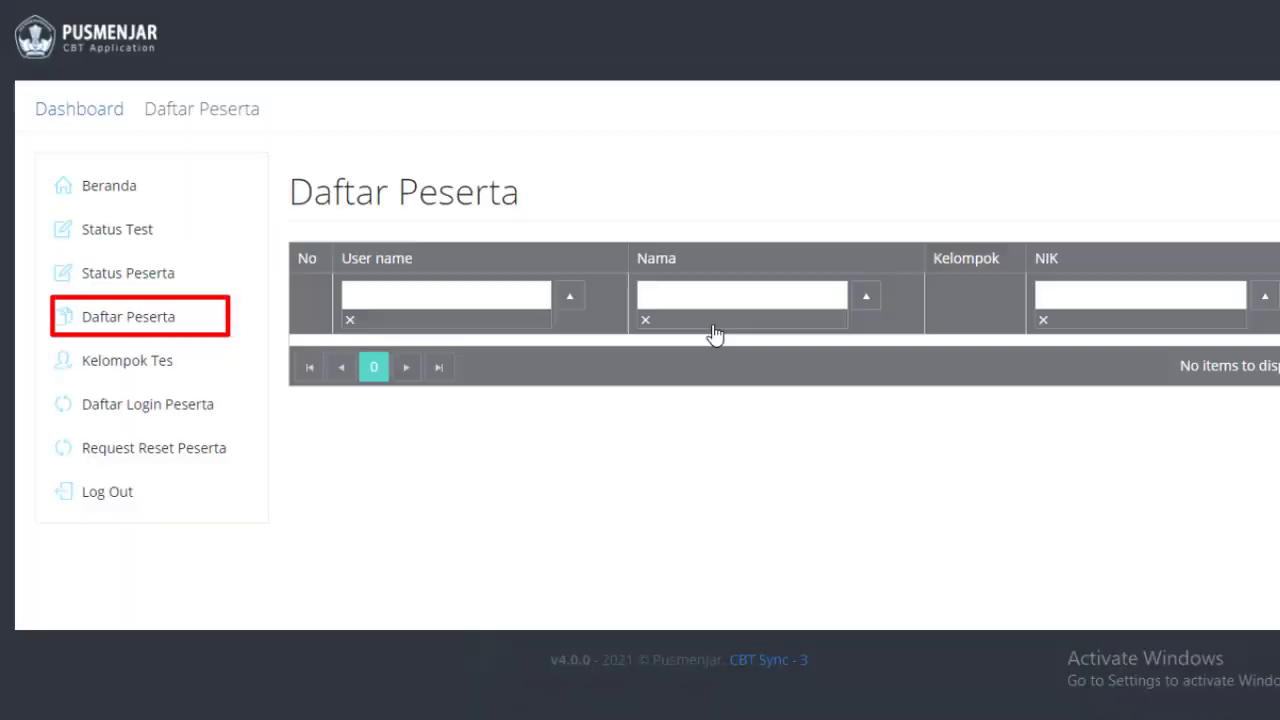
pyautogui.scroll(-5, 753, 373)
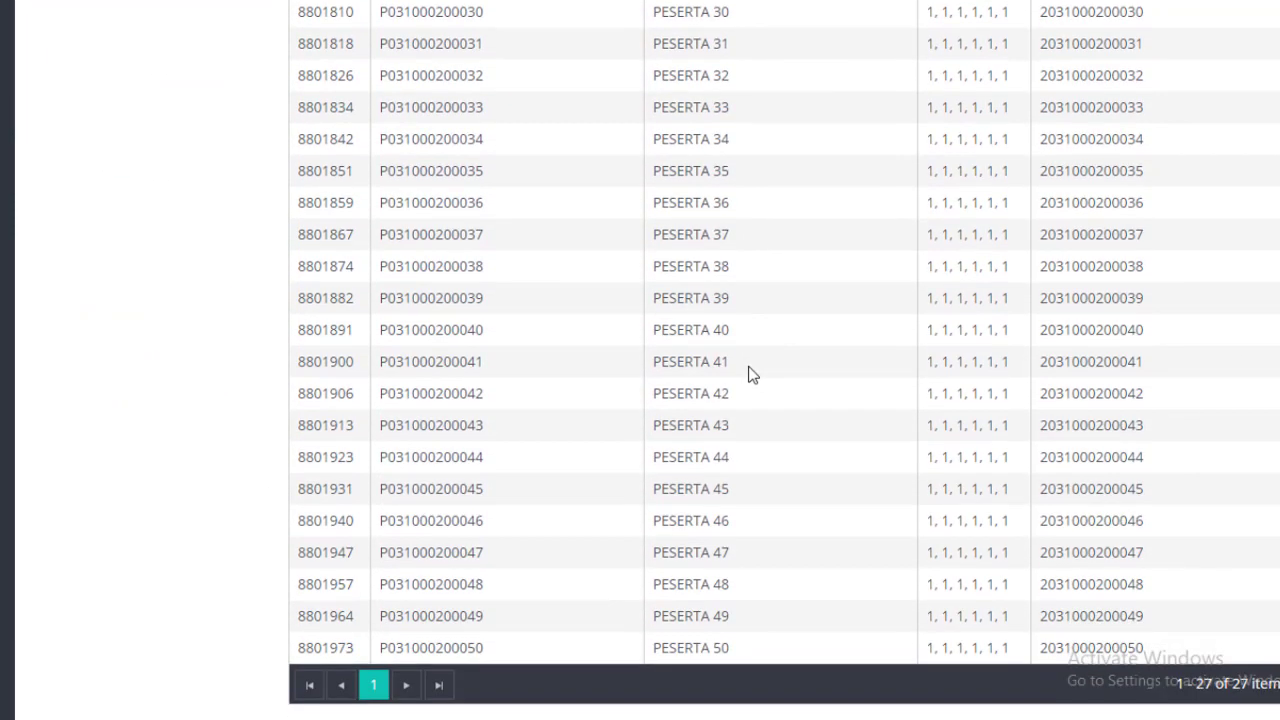
pyautogui.scroll(3, 753, 373)
pyautogui.scroll(1, 753, 373)
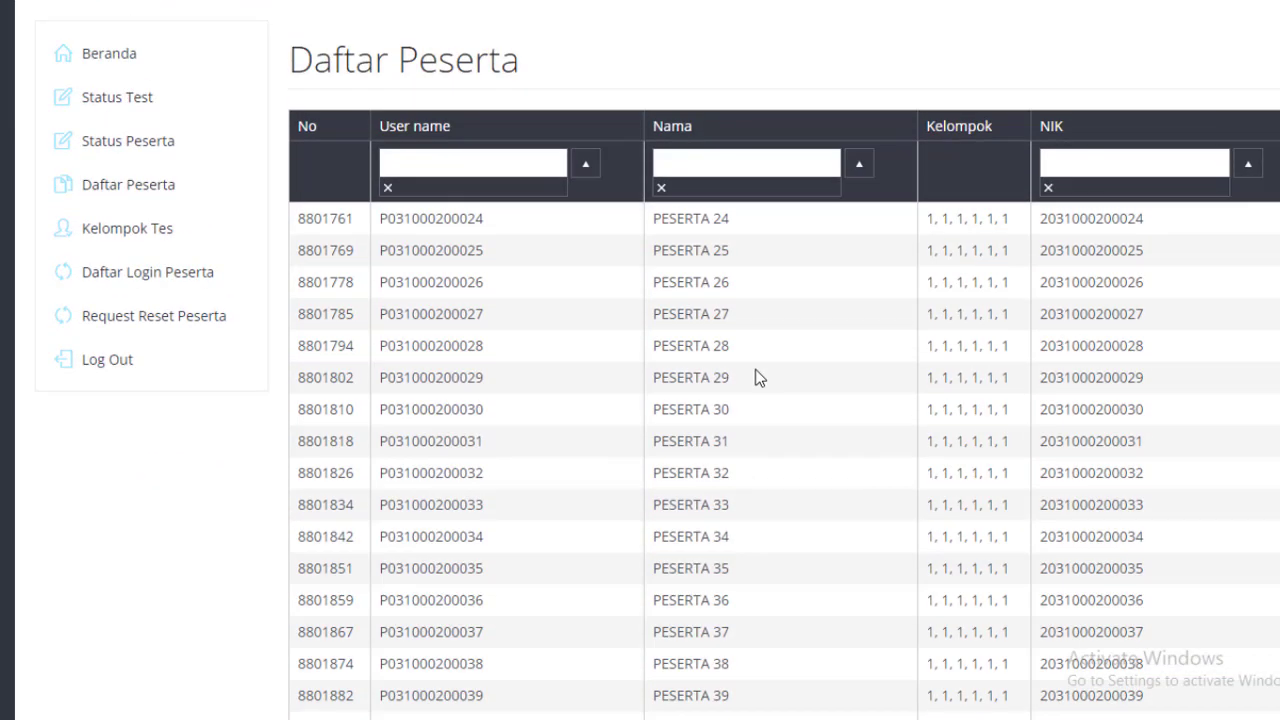
pyautogui.scroll(-3, 757, 377)
pyautogui.scroll(4, 757, 377)
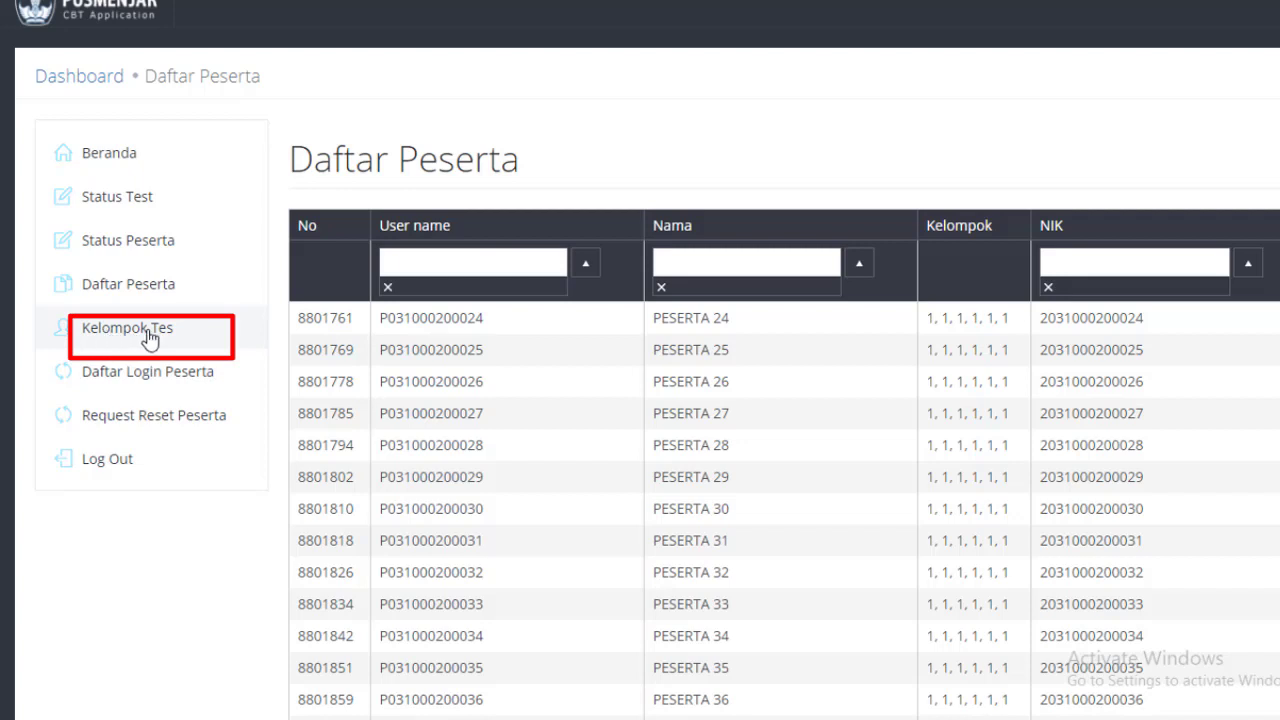
# Go to the Kelompok Tes page from the sidebar.
pyautogui.click(149, 330)
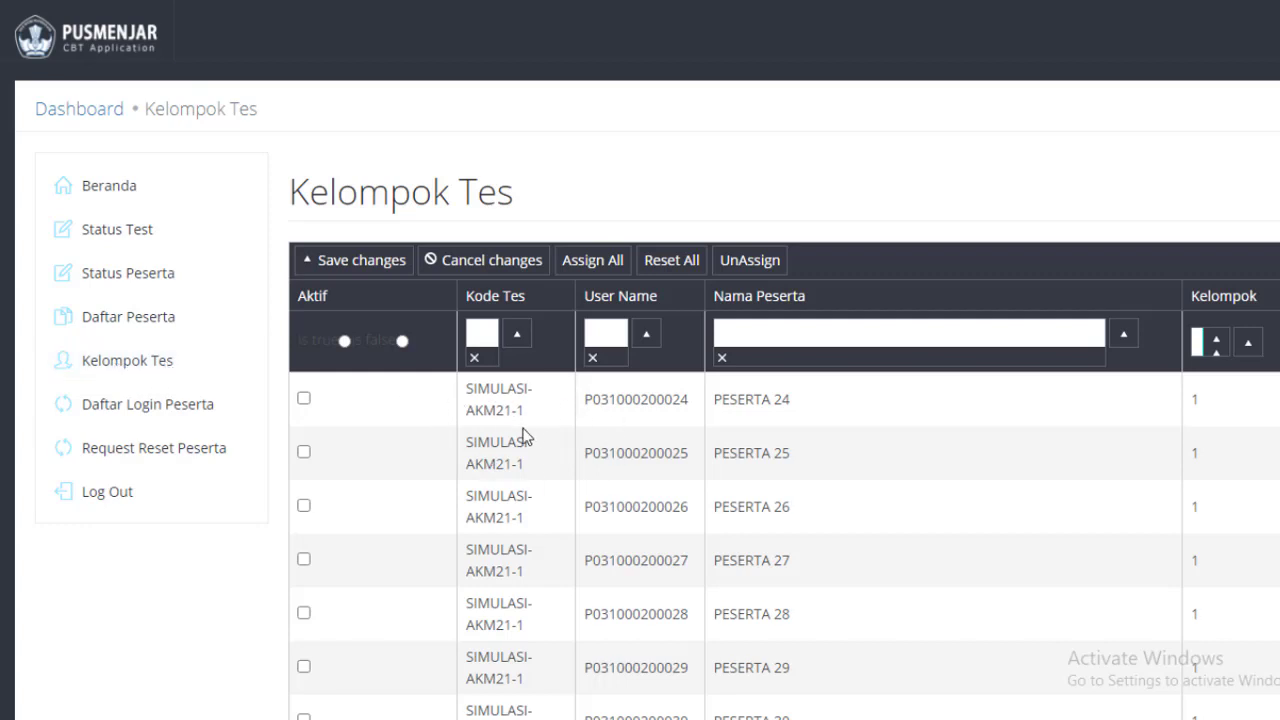
# Re-save SIMULASI-AKM21-1 with group 1 as the active test on Status Tes and confirm.
pyautogui.click(139, 244)
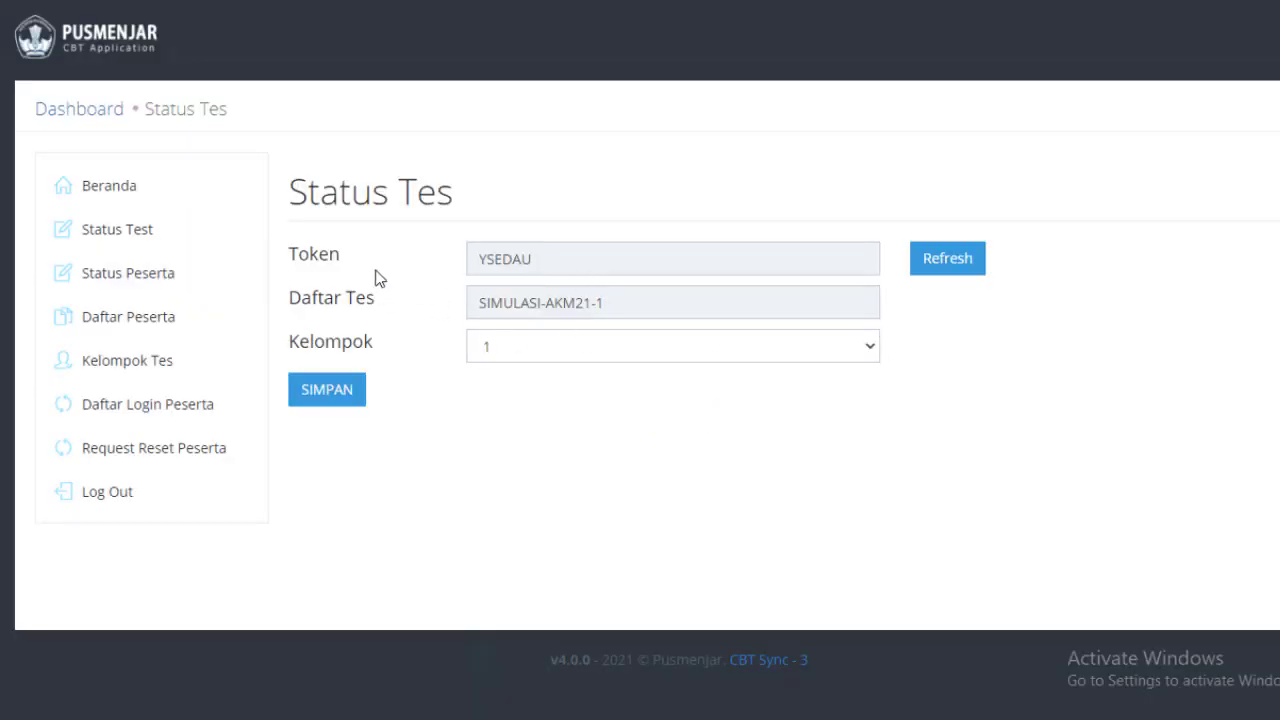
pyautogui.moveTo(474, 302); pyautogui.dragTo(612, 303)
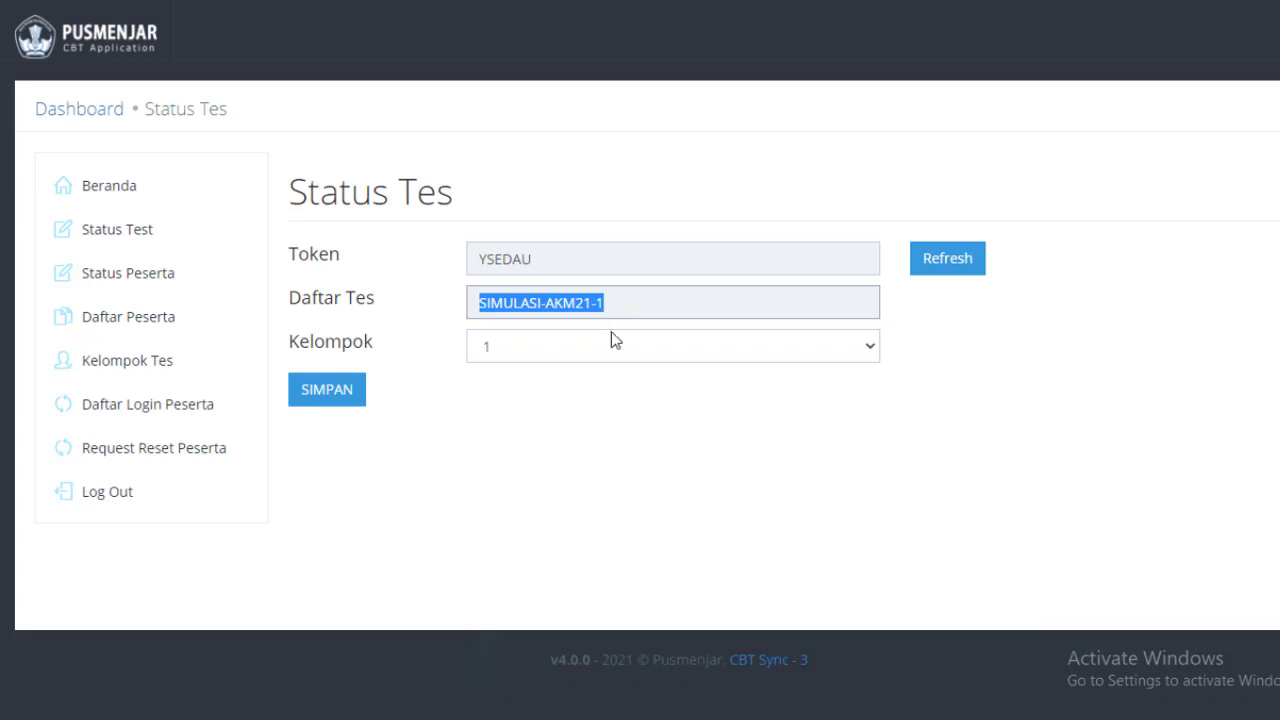
pyautogui.click(611, 334)
pyautogui.click(611, 346)
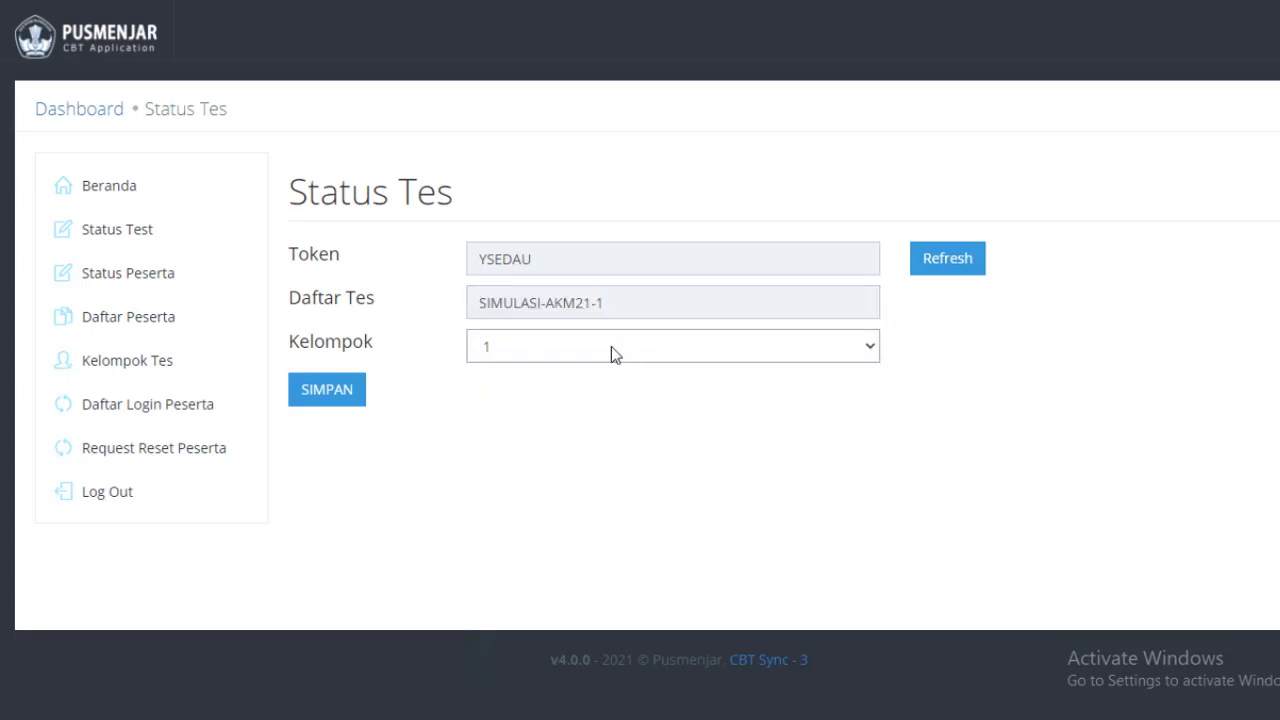
pyautogui.click(344, 395)
pyautogui.click(935, 400)
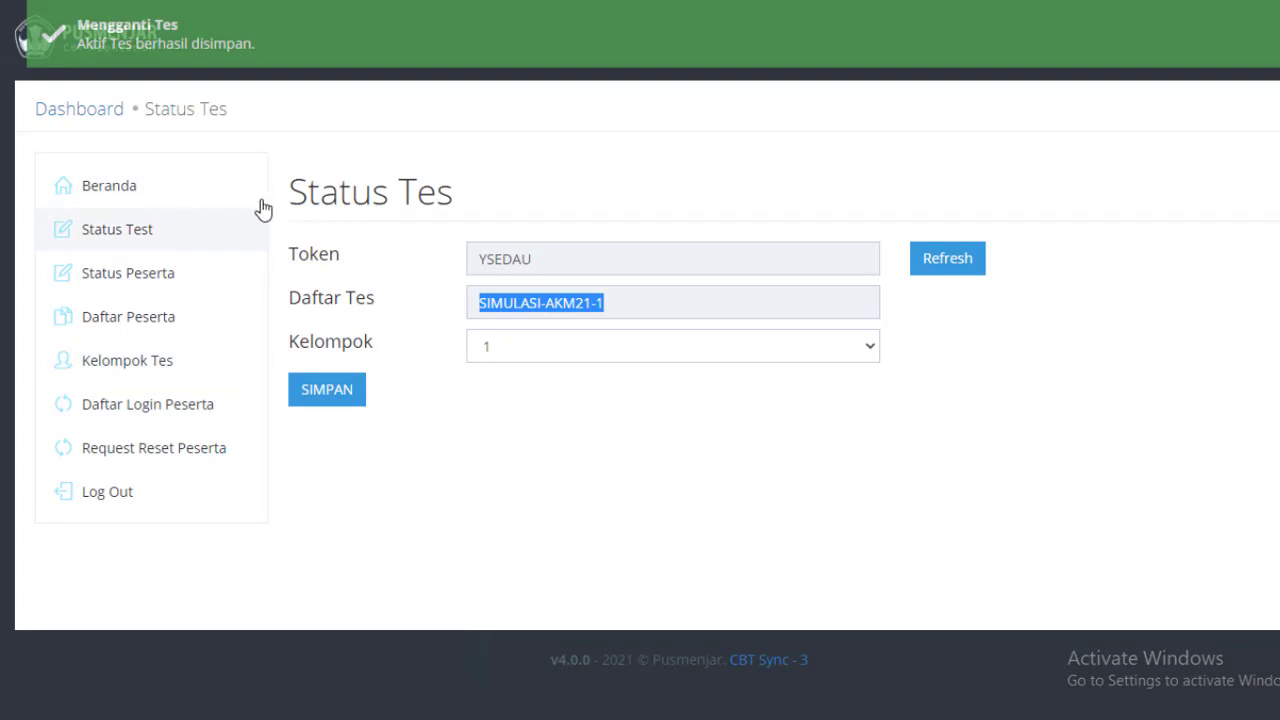
# On Kelompok Tes, mark all participants active with Assign All and save the assignments.
pyautogui.click(137, 364)
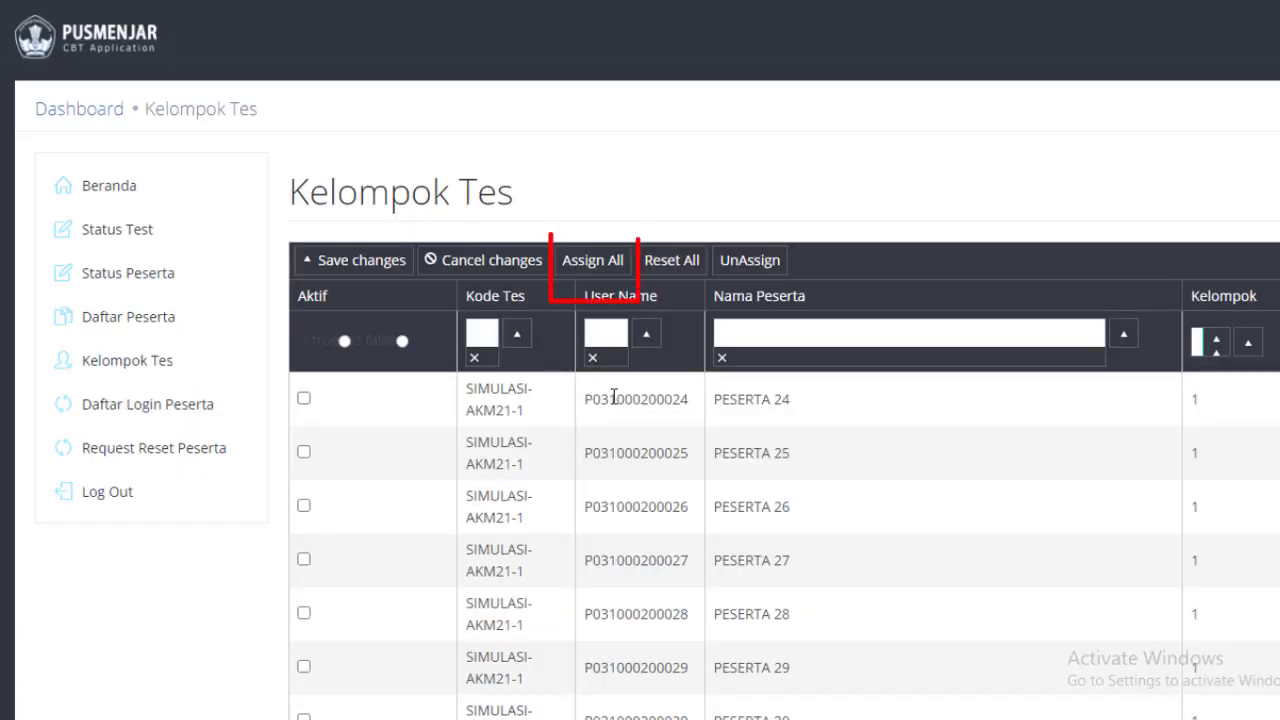
pyautogui.click(595, 265)
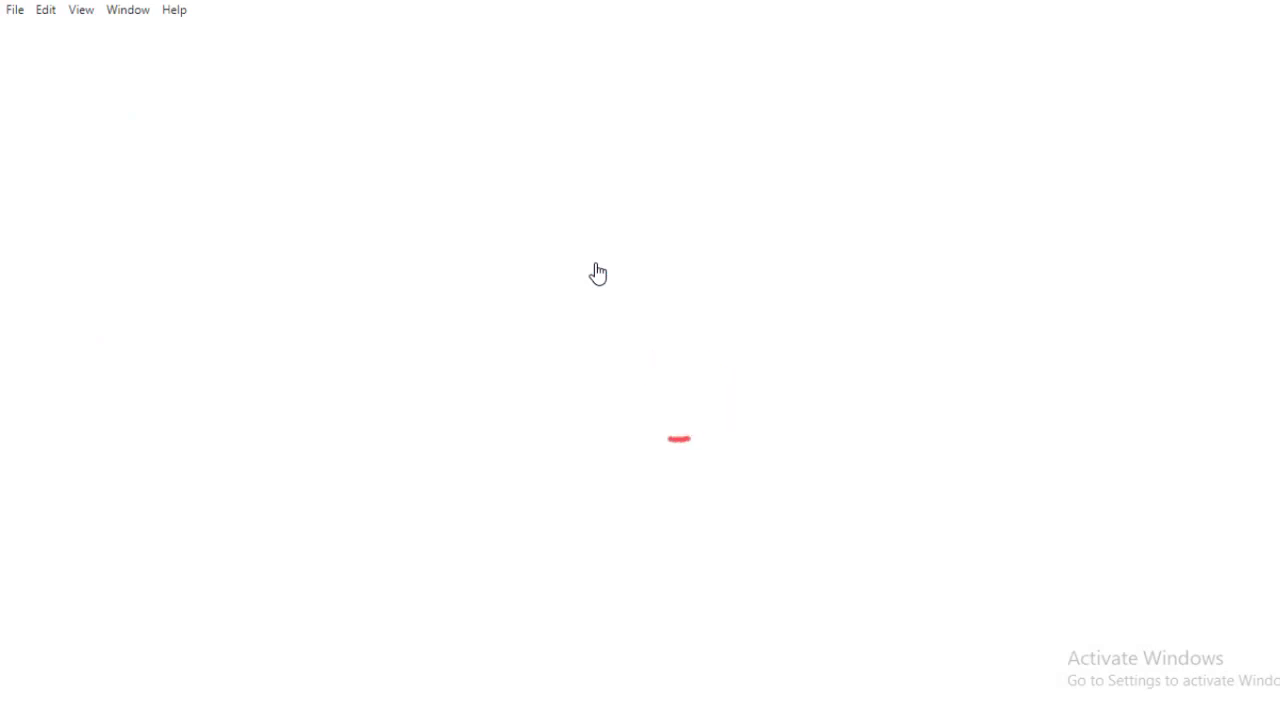
pyautogui.scroll(-6, 370, 532)
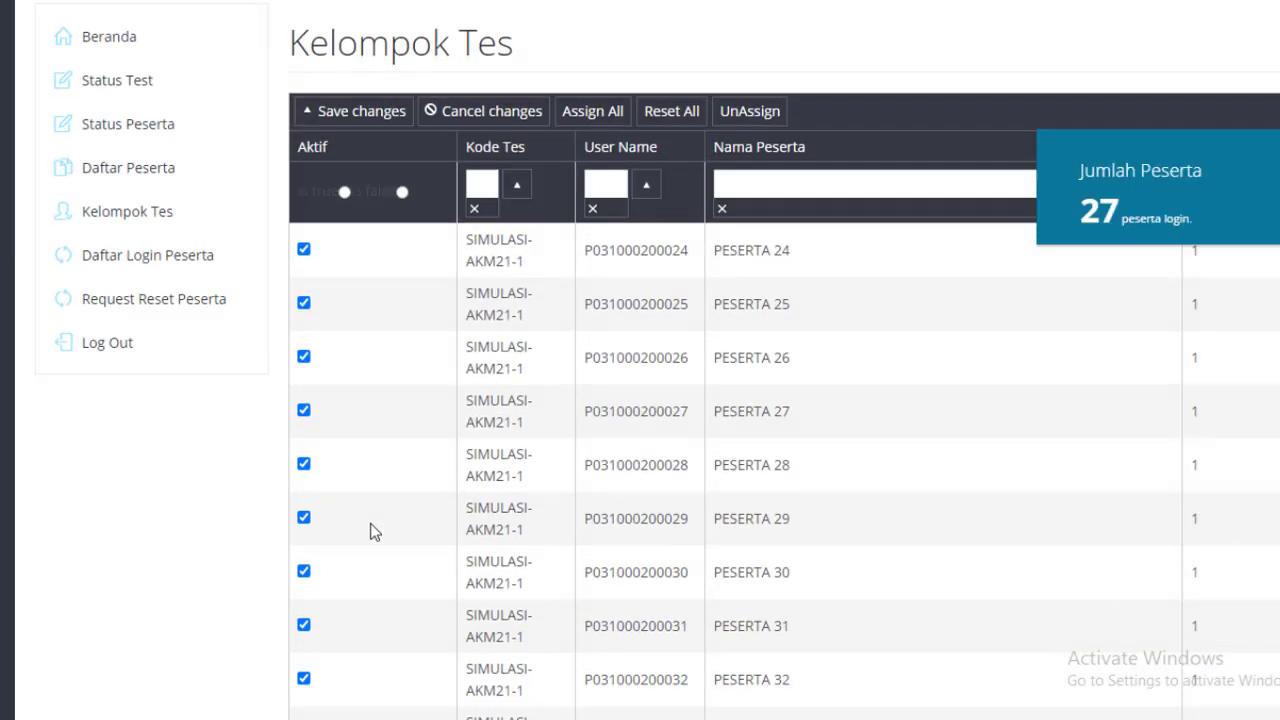
pyautogui.scroll(-5, 370, 532)
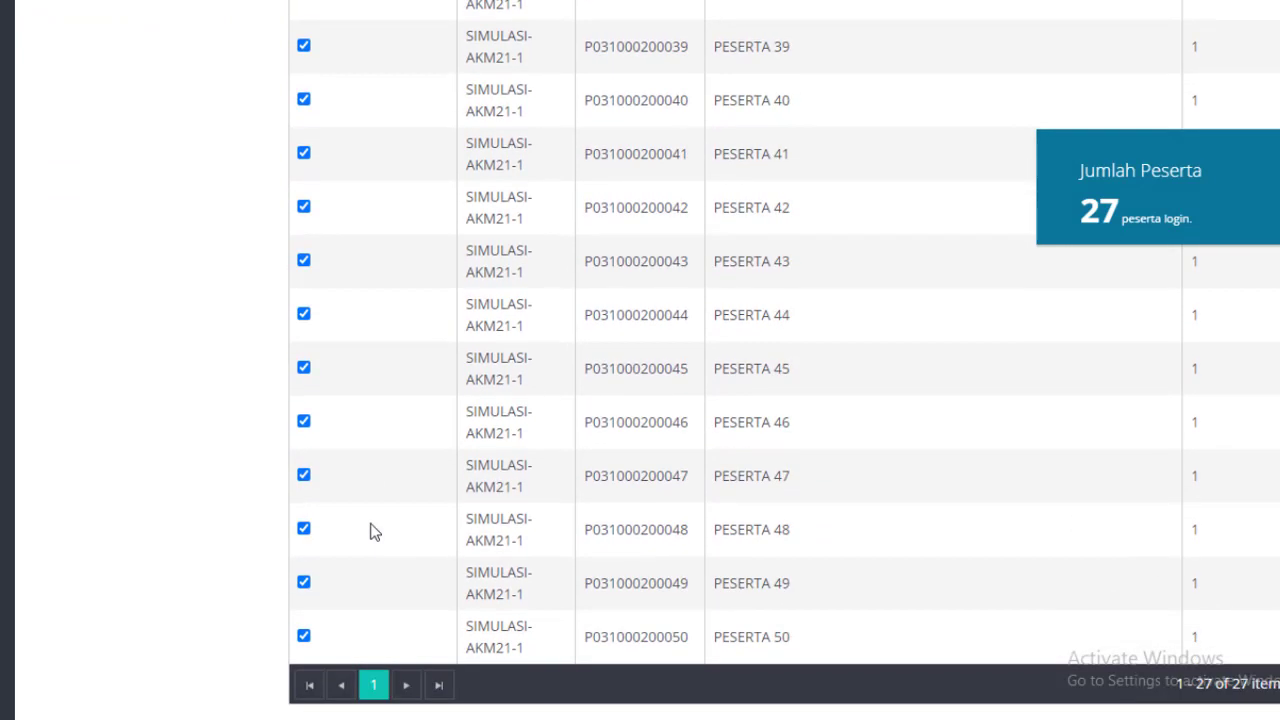
pyautogui.scroll(6, 372, 532)
pyautogui.scroll(5, 372, 532)
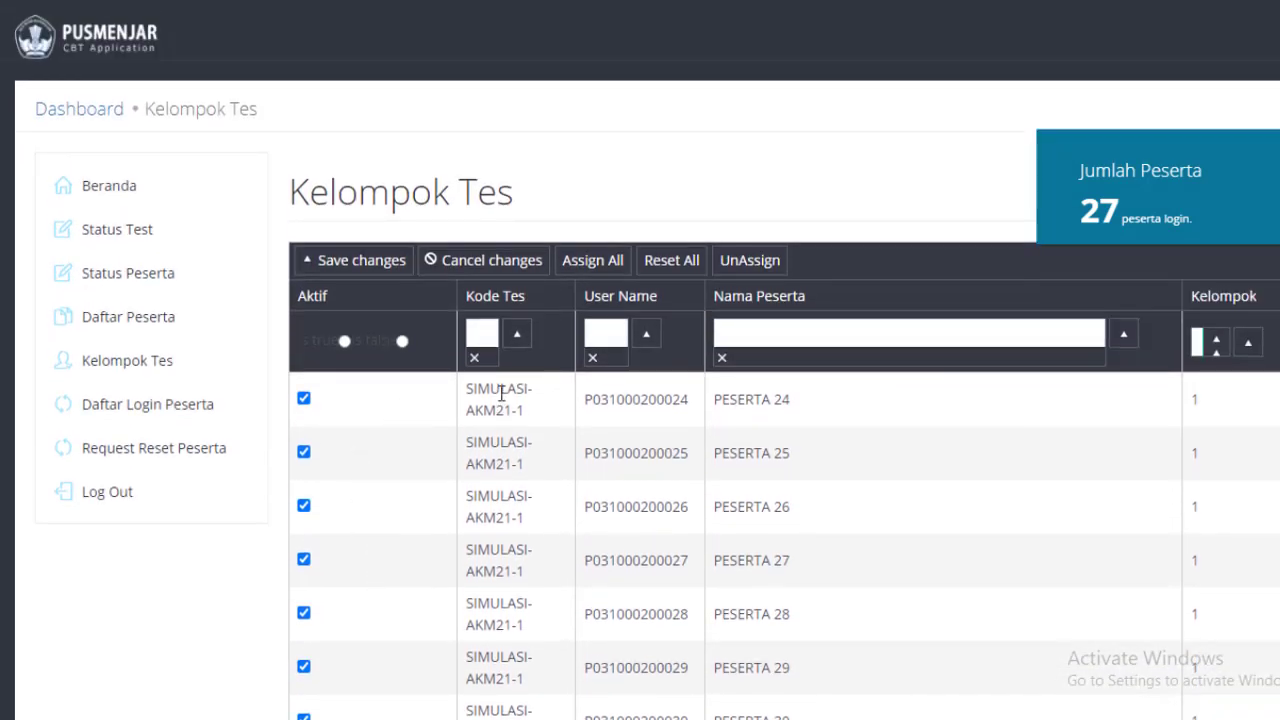
pyautogui.click(378, 276)
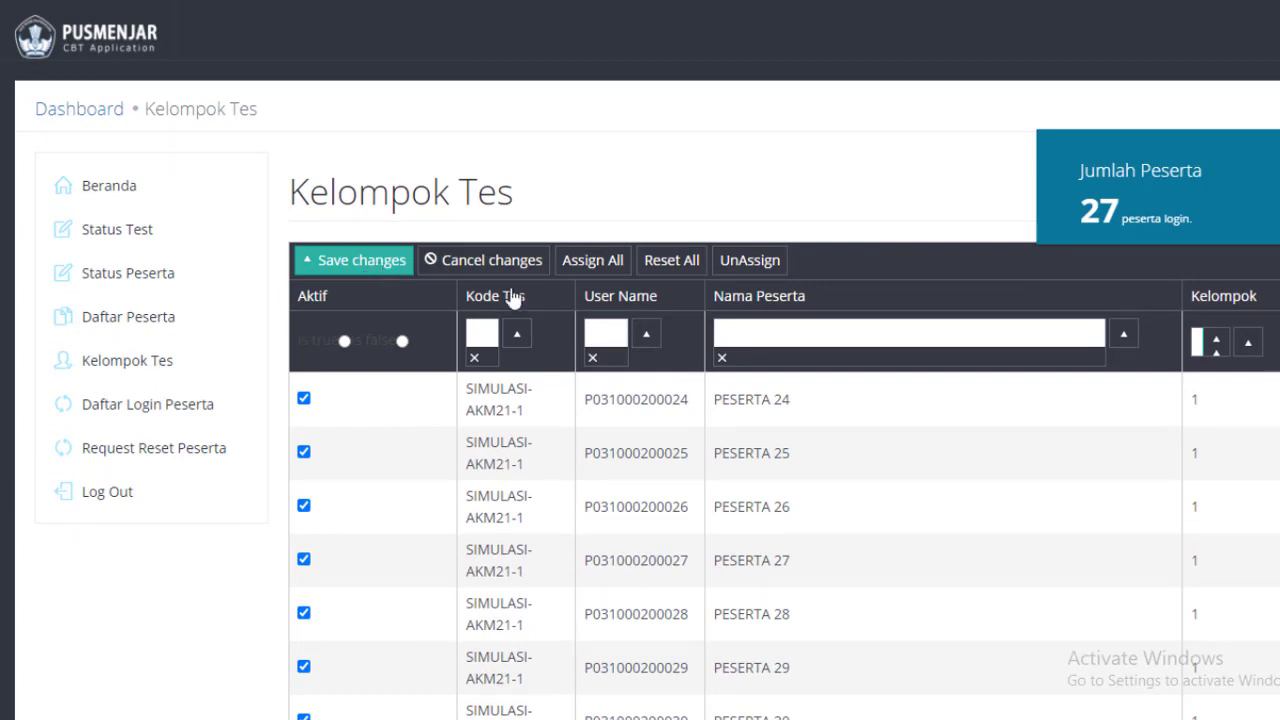
# Untick and re-tick PESERTA 26's active status, then save the assignments again.
pyautogui.scroll(-3, 514, 306)
pyautogui.scroll(3, 423, 306)
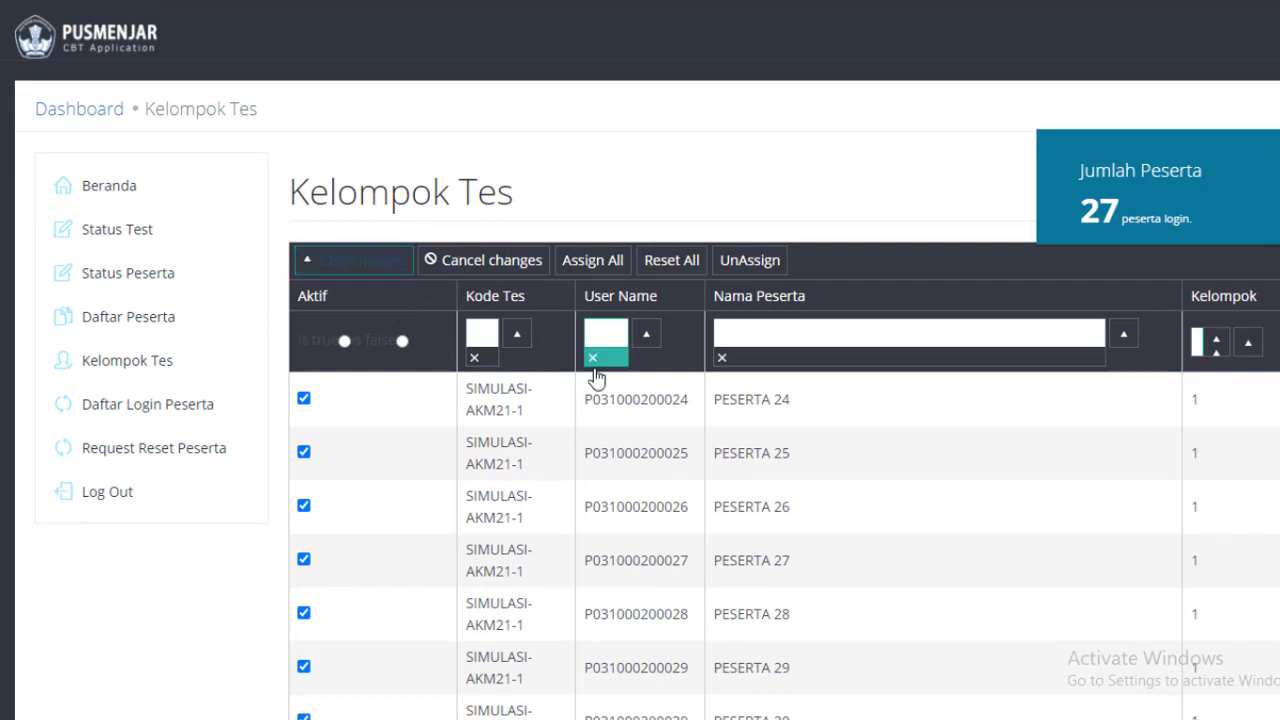
pyautogui.scroll(-2, 597, 497)
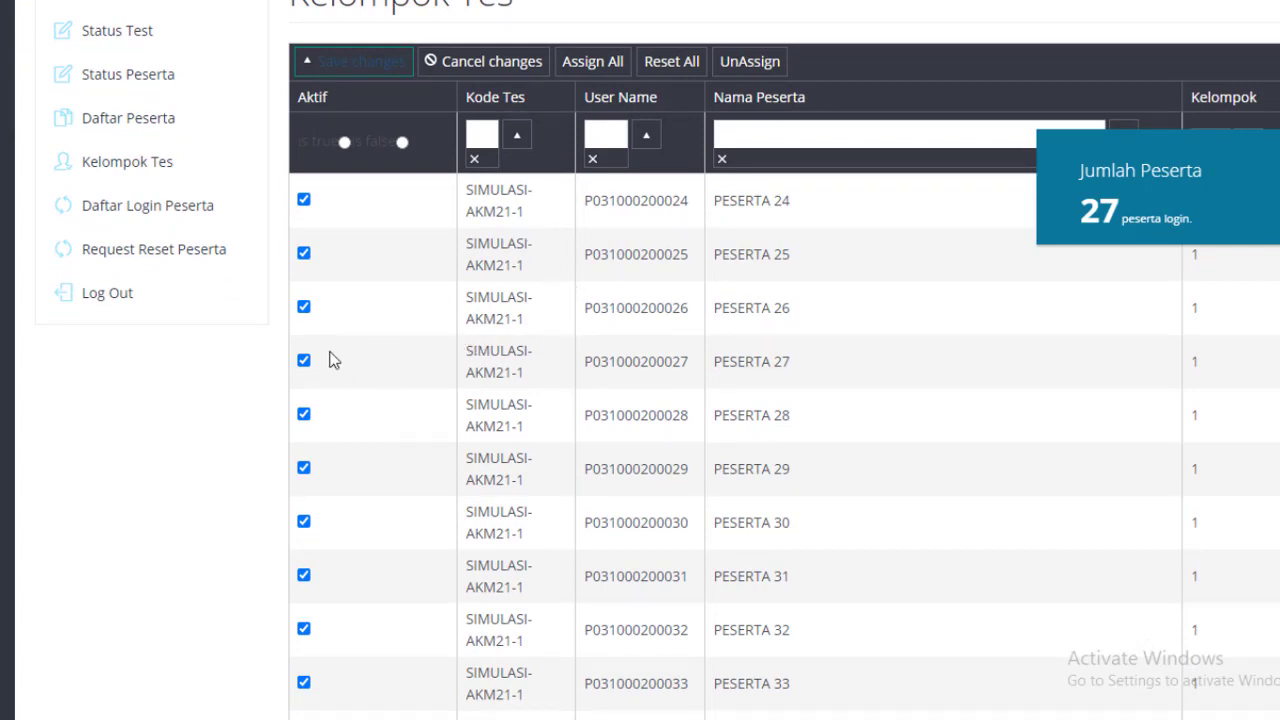
pyautogui.click(304, 308)
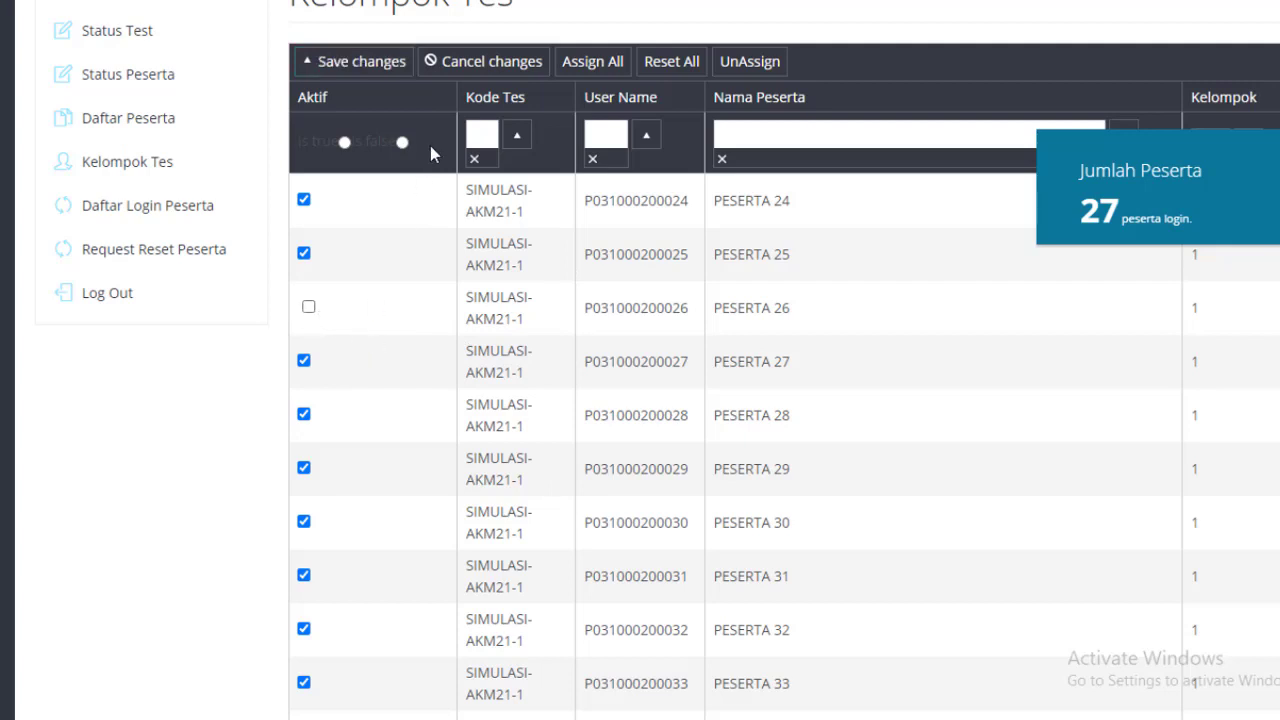
pyautogui.click(307, 310)
pyautogui.click(364, 63)
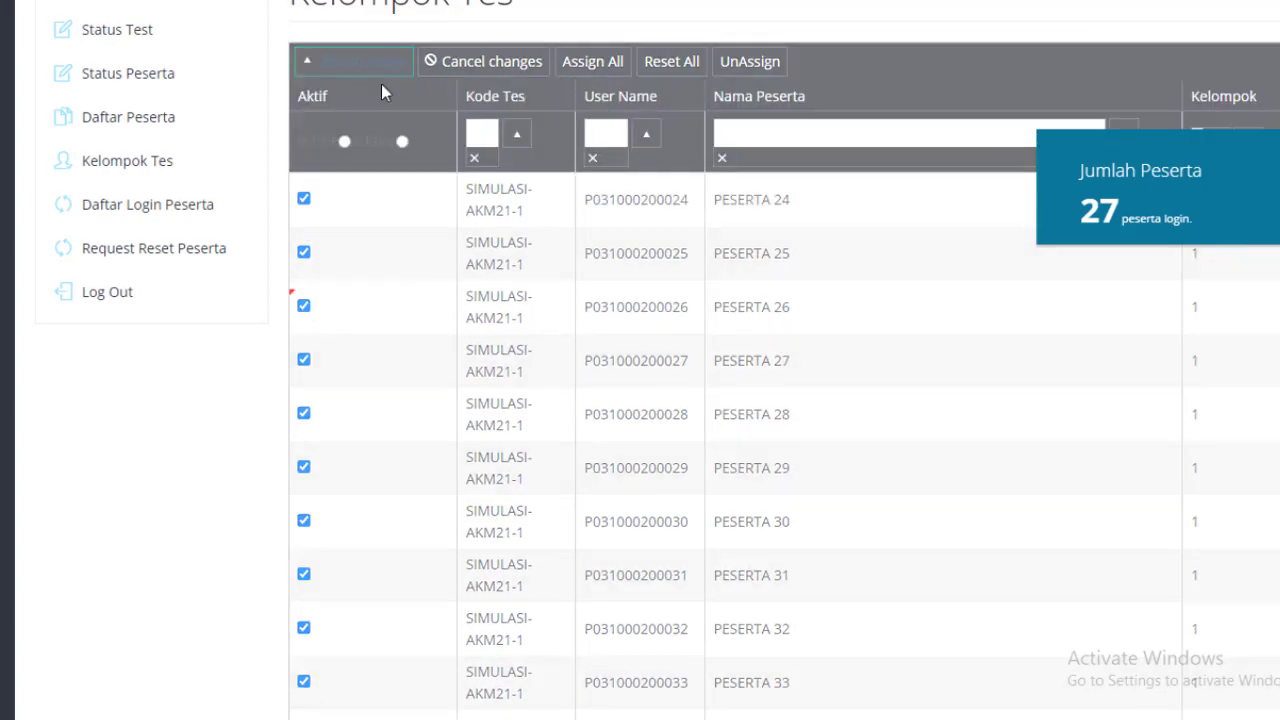
pyautogui.scroll(-8, 575, 385)
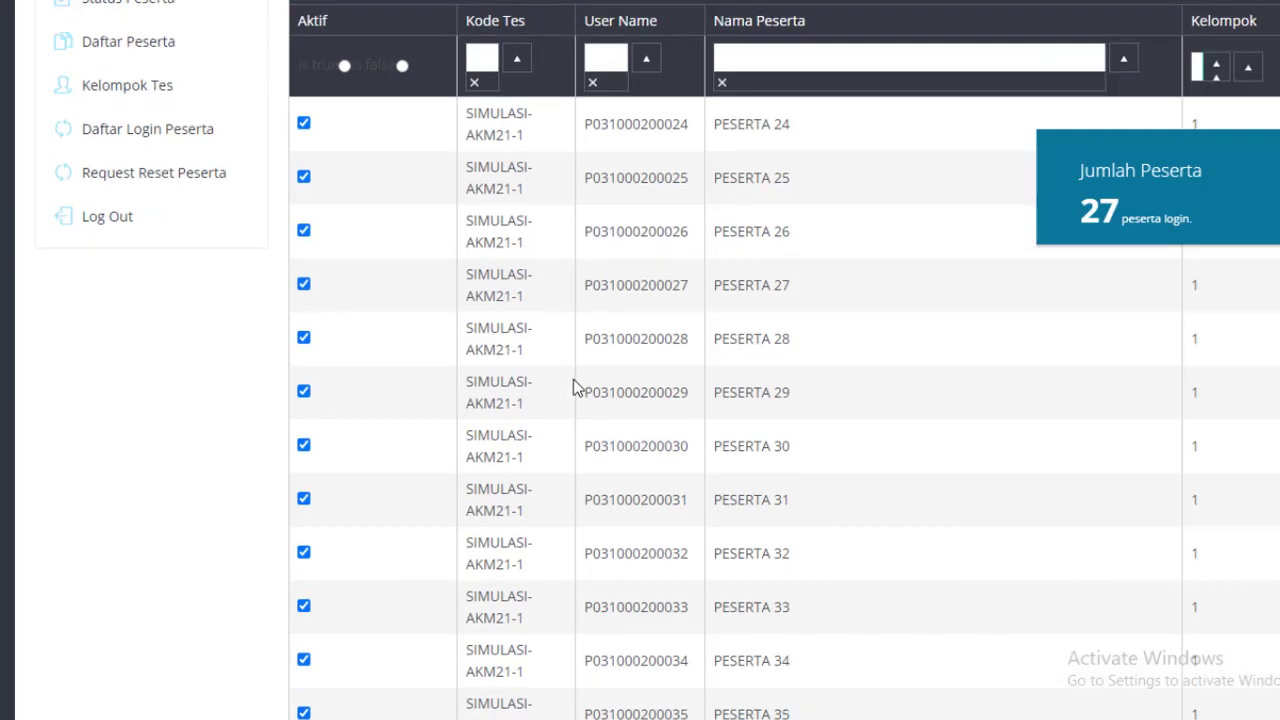
pyautogui.scroll(10, 575, 388)
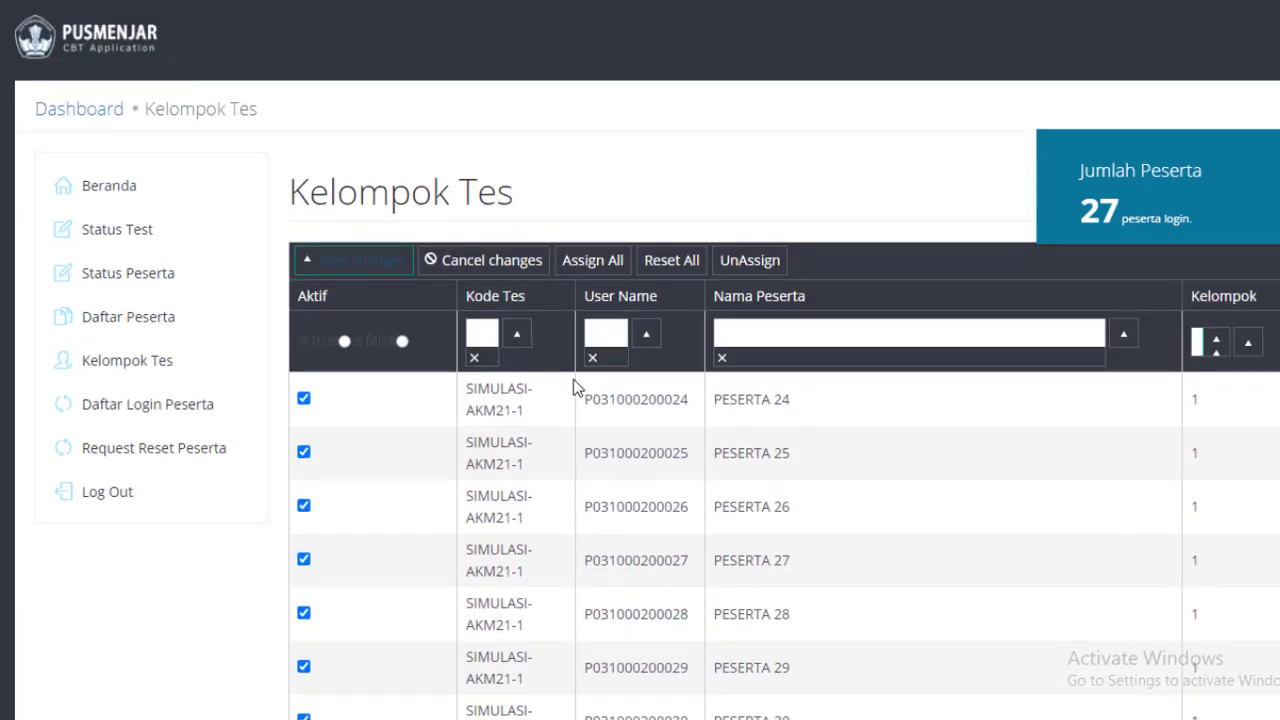
# On the Status Tes page, select the current token value to copy it.
pyautogui.click(137, 236)
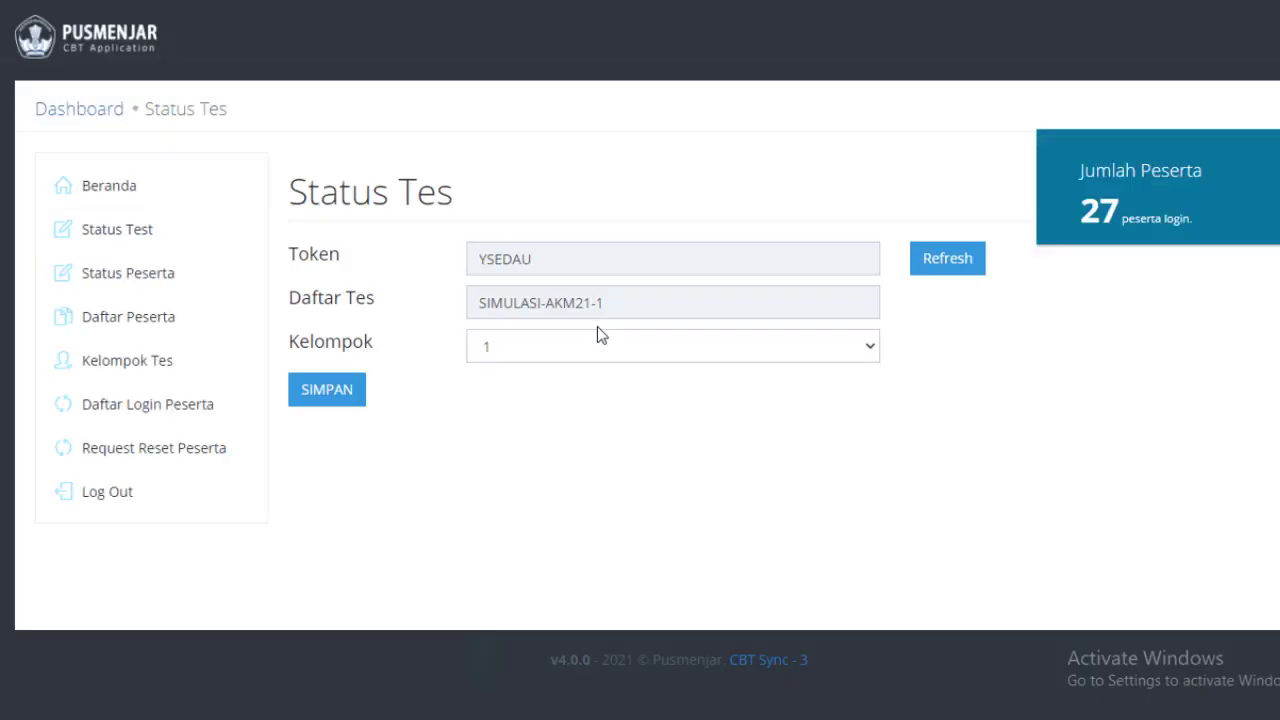
pyautogui.doubleClick(483, 259)
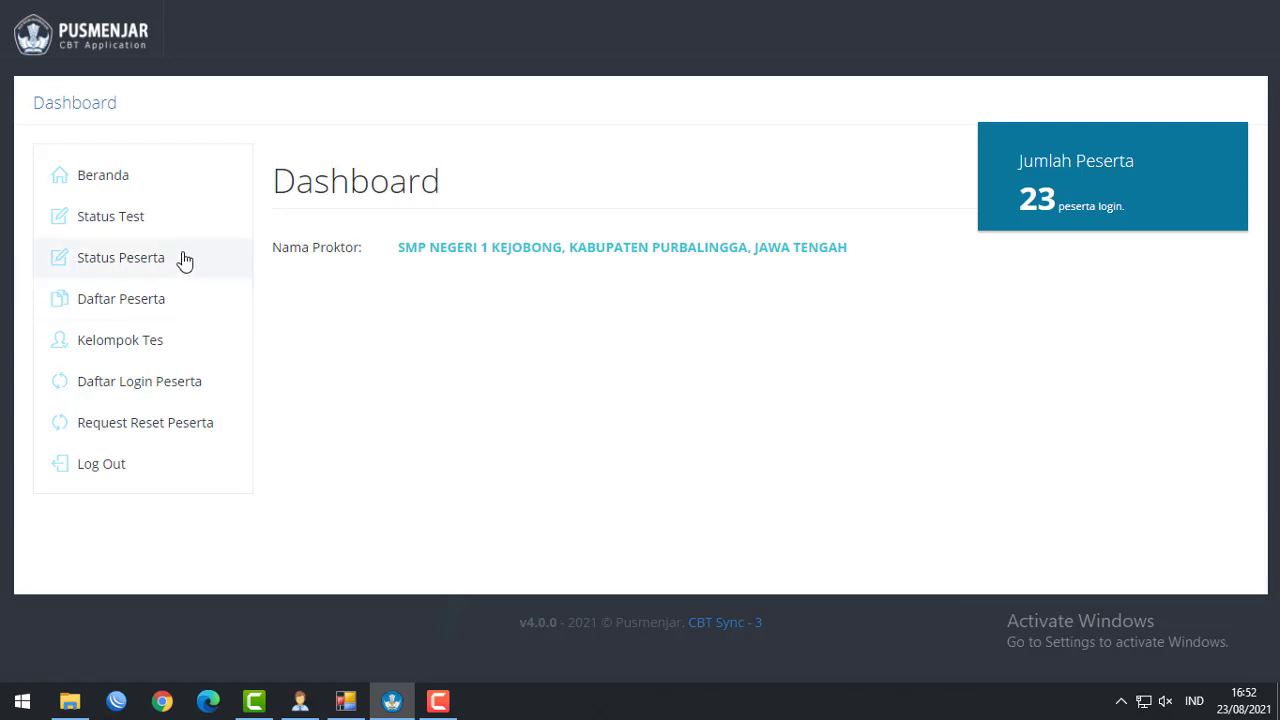
# Move from the Status Tes form to the Kelompok Tes participant group assignments.
pyautogui.click(110, 219)
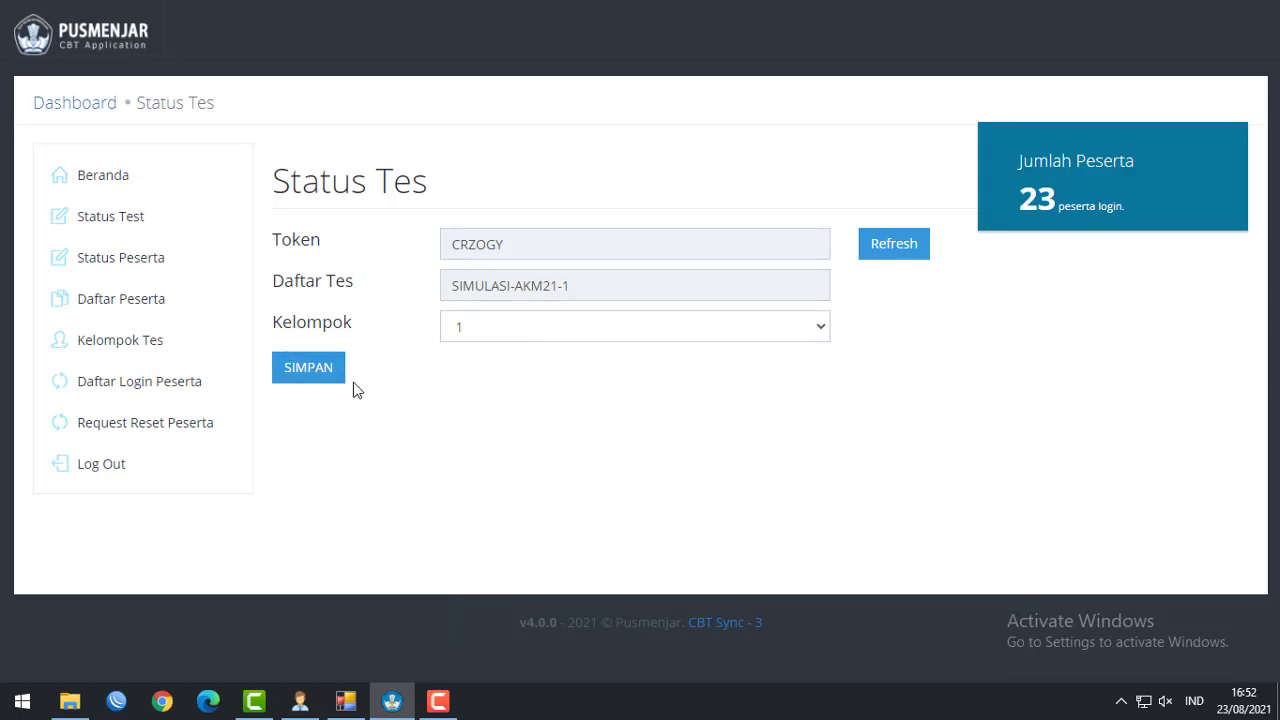
pyautogui.click(120, 341)
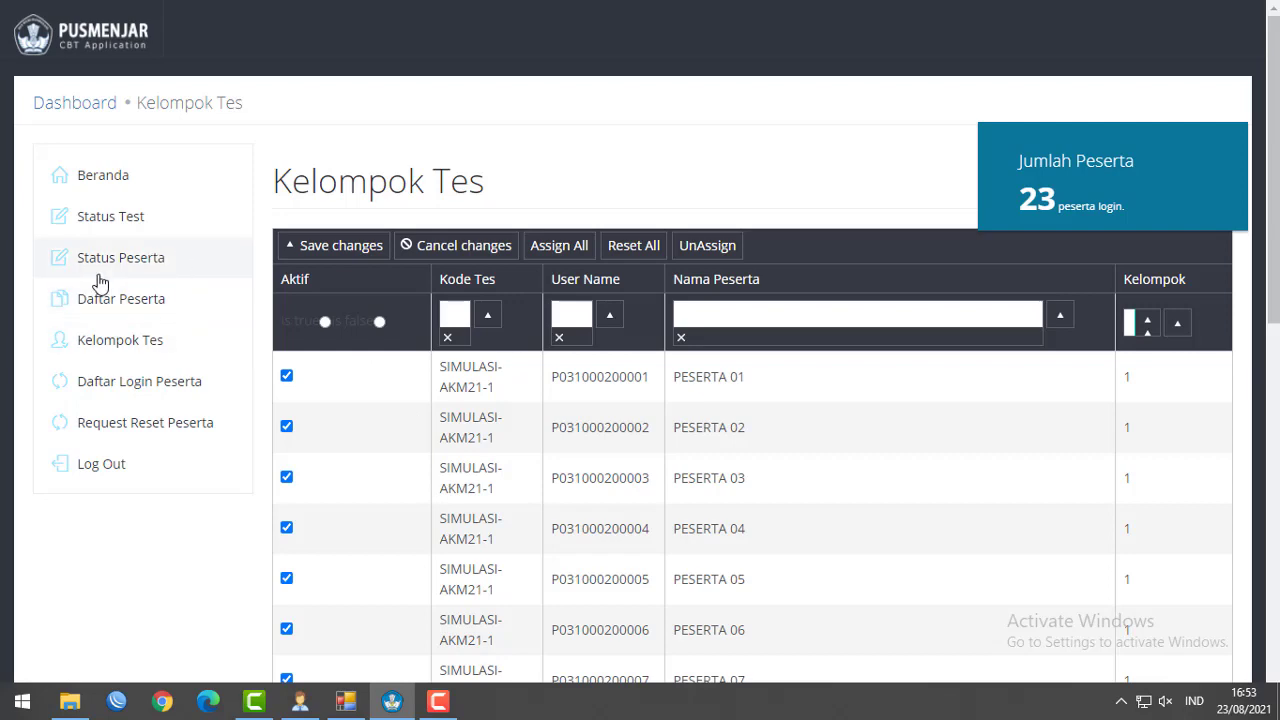
# Show Status Peserta and confirm PESERTA 12 is still Tes sedang dikerjakan while others show Tes Selesai.
pyautogui.click(135, 274)
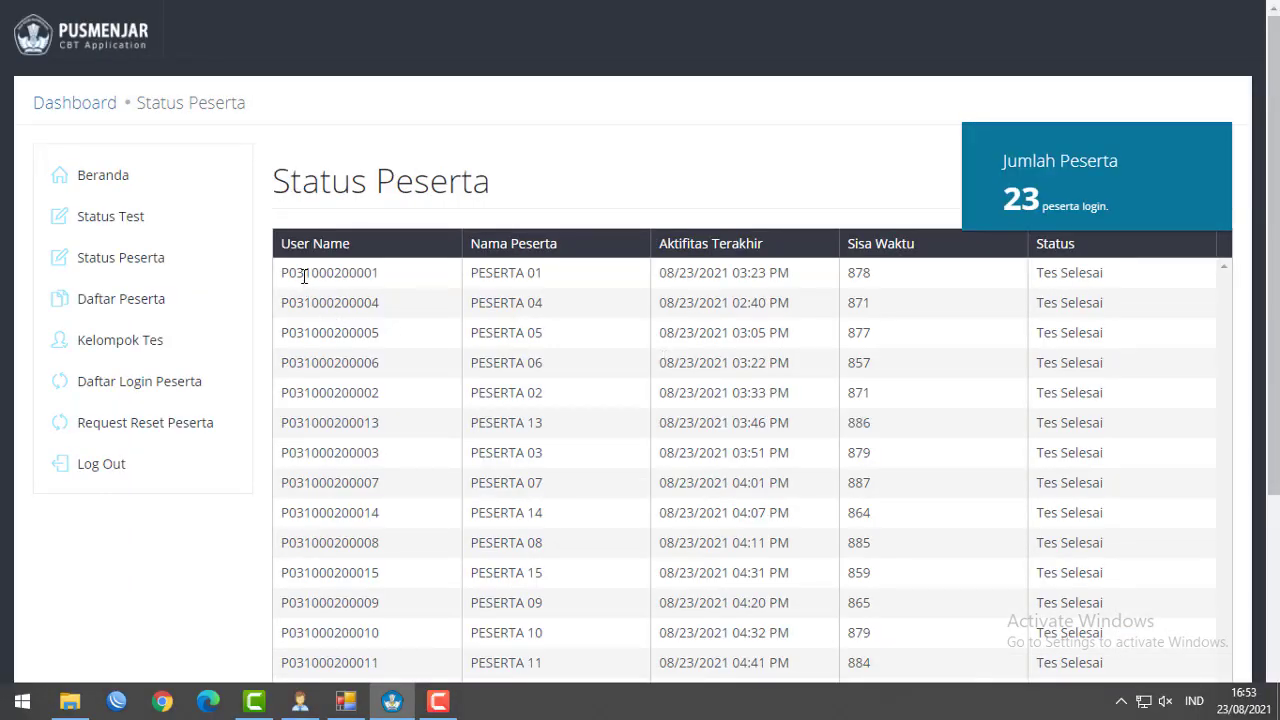
pyautogui.moveTo(303, 275); pyautogui.dragTo(1096, 454)
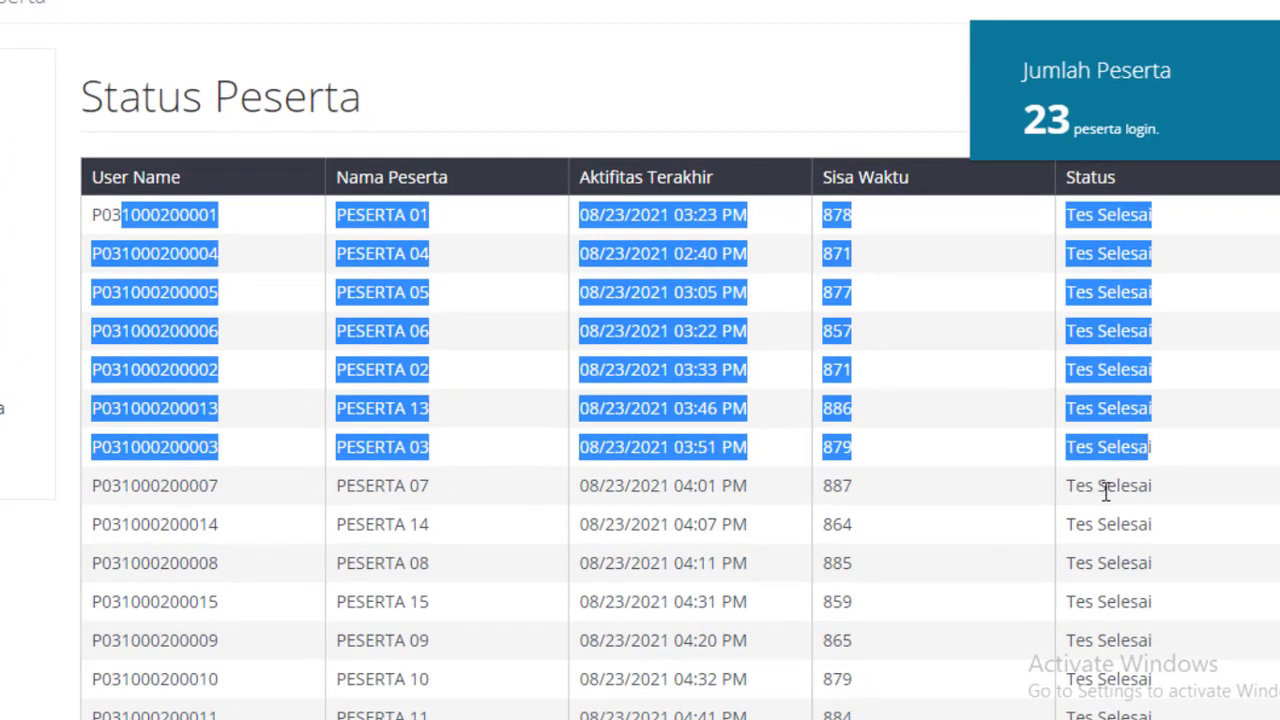
pyautogui.scroll(-3, 1106, 490)
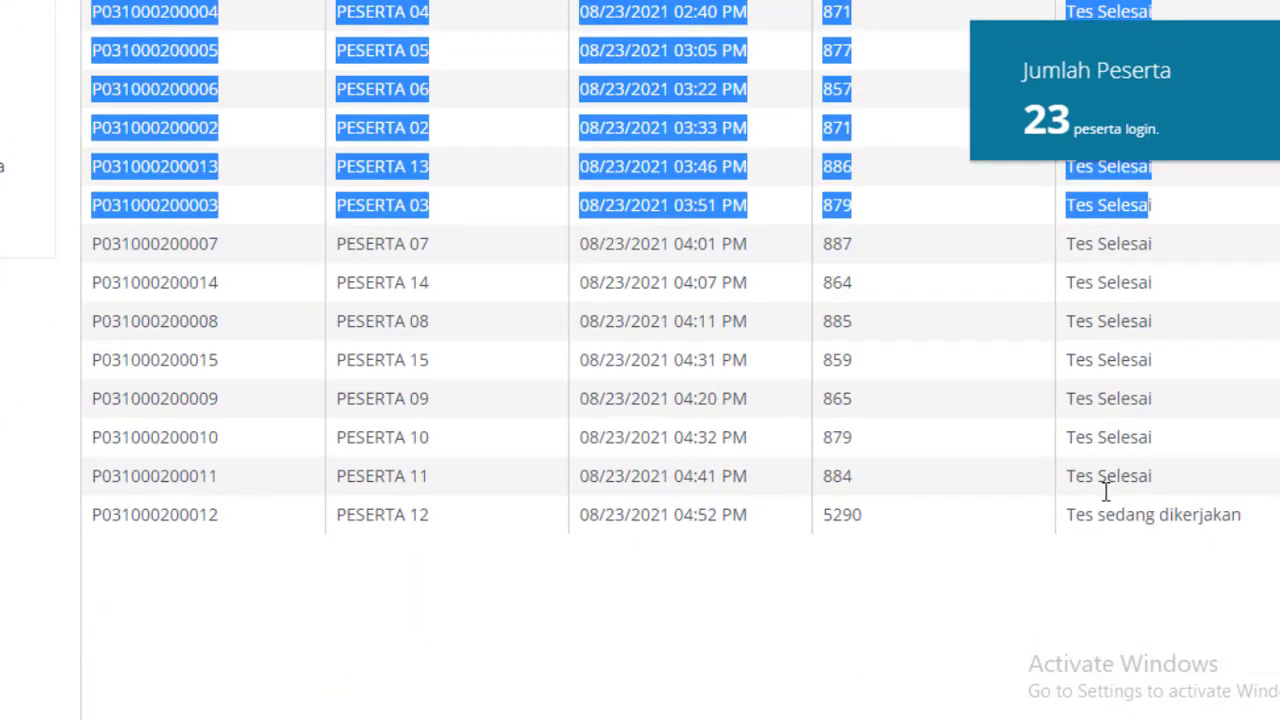
pyautogui.moveTo(690, 400); pyautogui.dragTo(1143, 378)
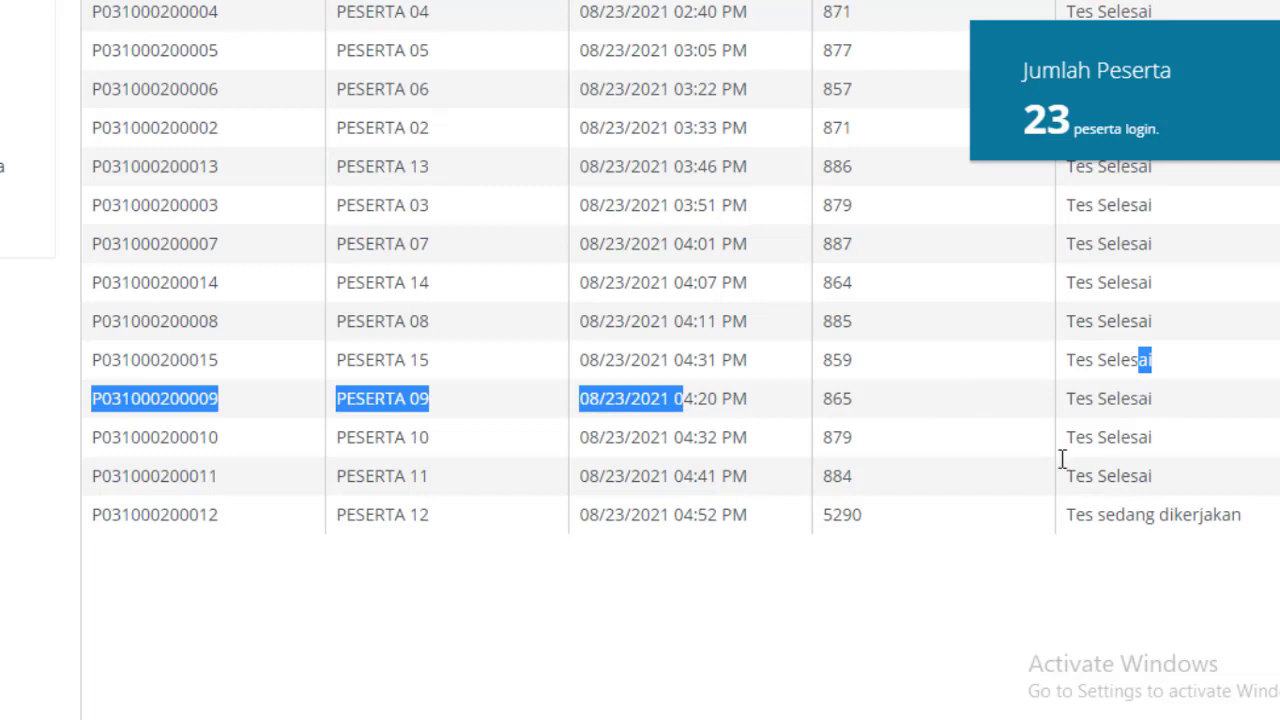
pyautogui.moveTo(283, 537); pyautogui.dragTo(1220, 517)
pyautogui.click(1168, 565)
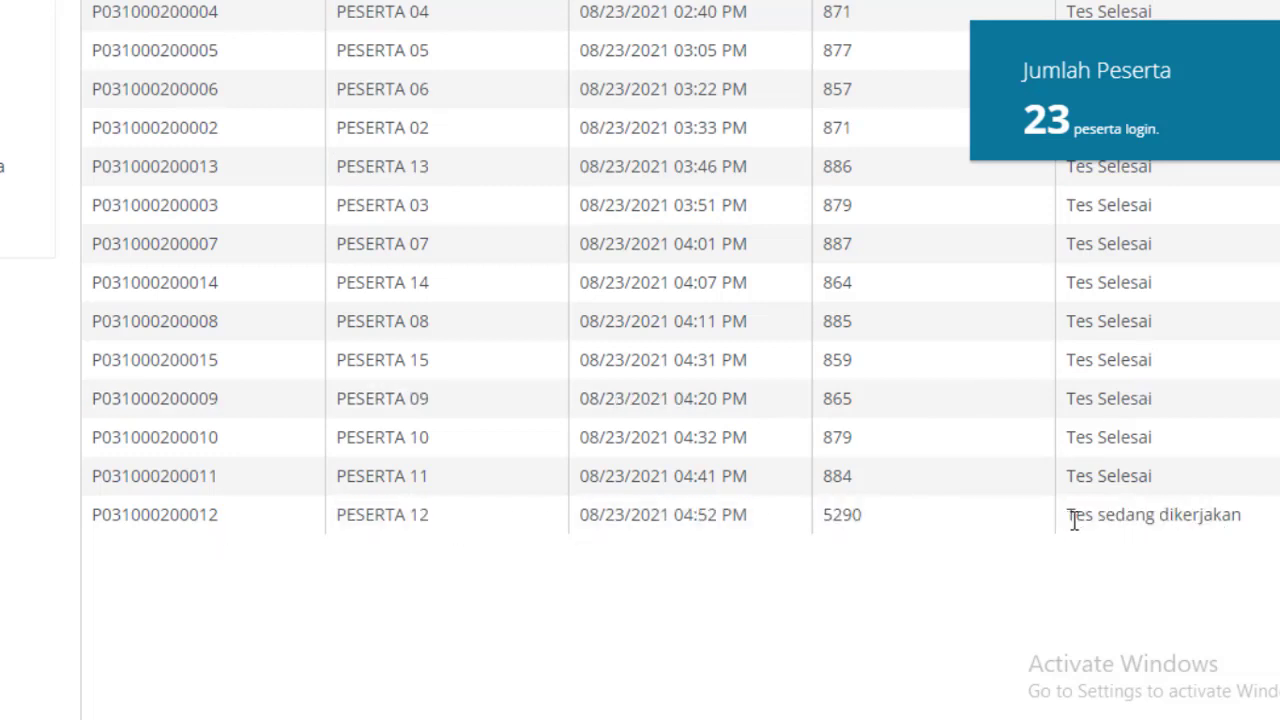
pyautogui.moveTo(1068, 514); pyautogui.dragTo(1246, 526)
pyautogui.scroll(2, 577, 463)
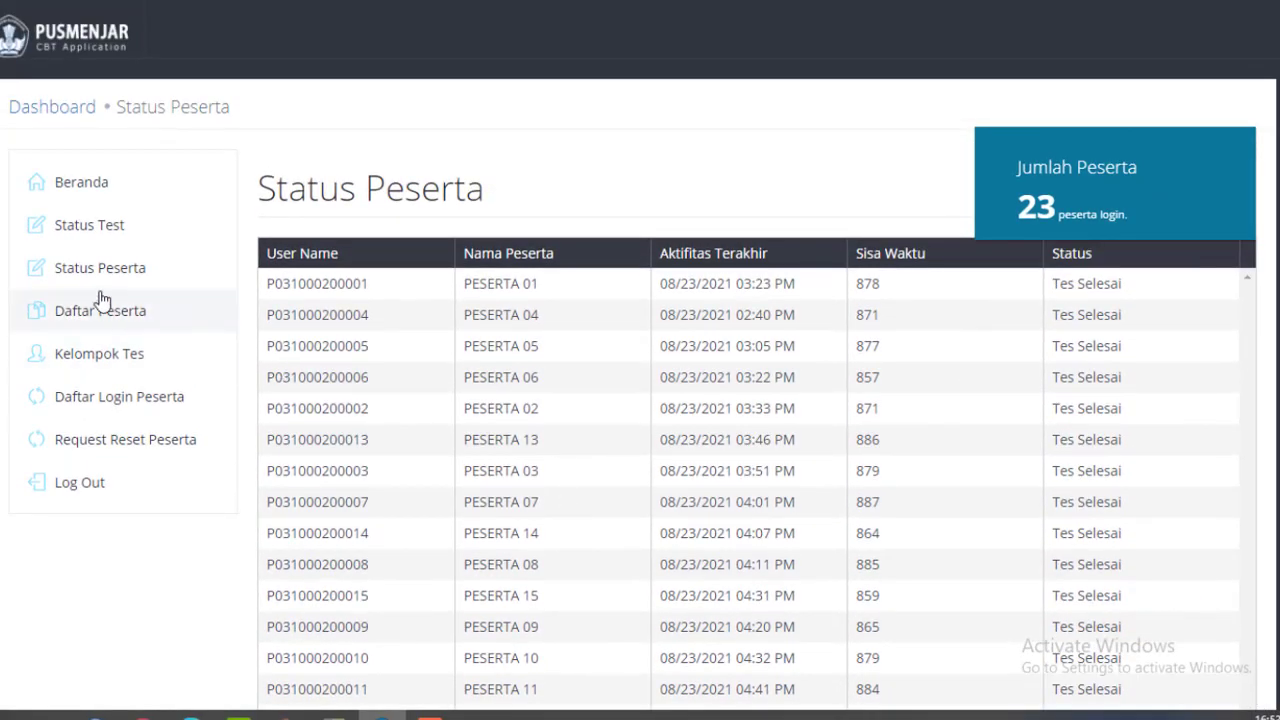
pyautogui.click(98, 282)
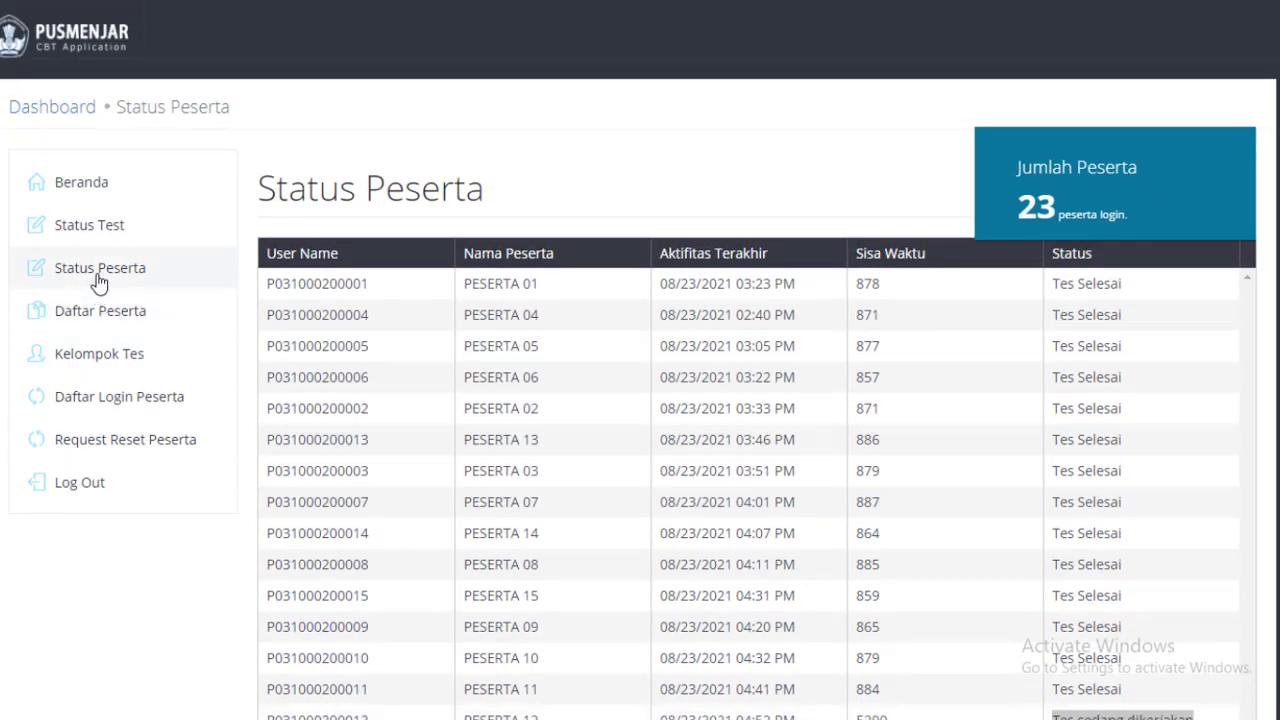
# Open Daftar Login Peserta and highlight PESERTA 12's login entry, the only one listed.
pyautogui.click(150, 398)
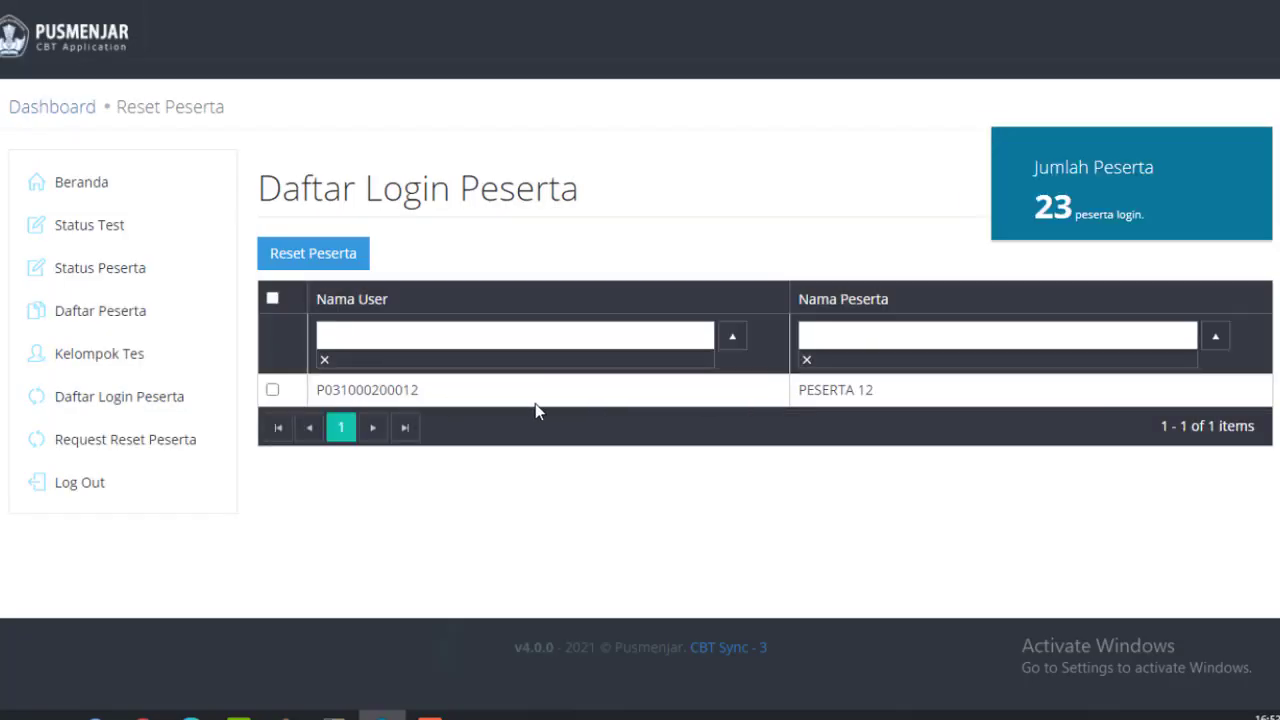
pyautogui.moveTo(319, 391); pyautogui.dragTo(885, 391)
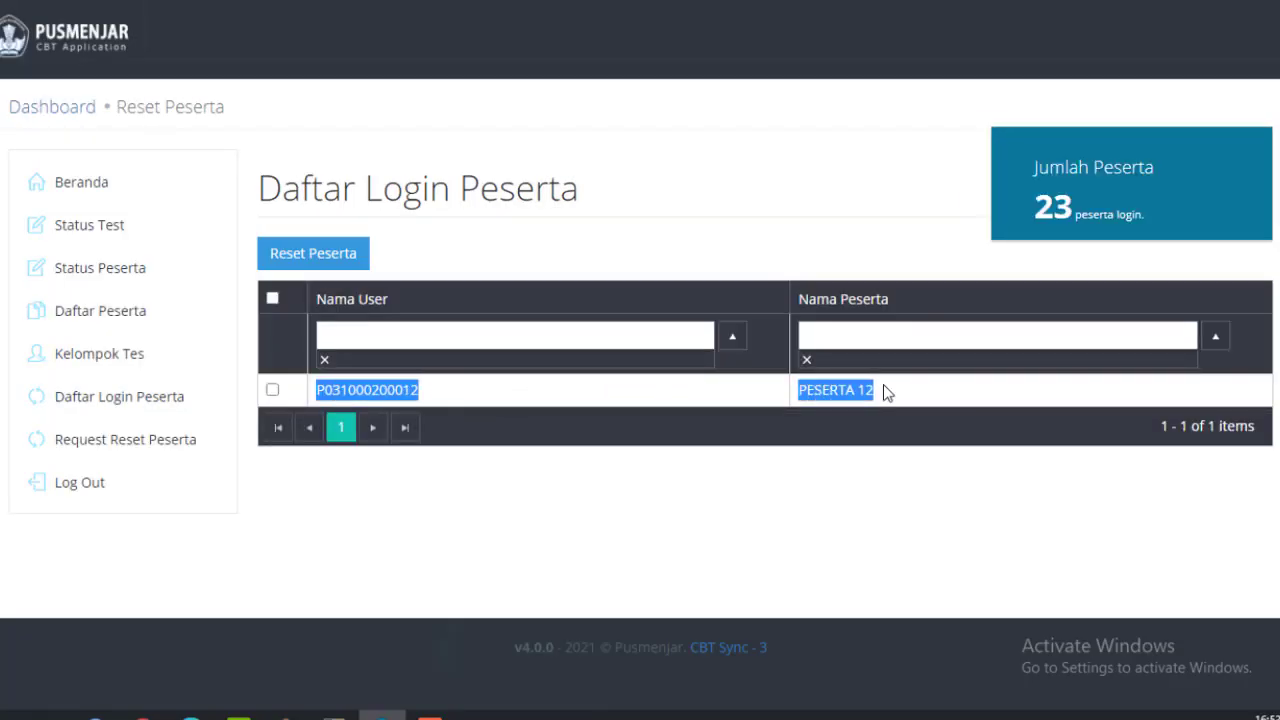
pyautogui.click(466, 383)
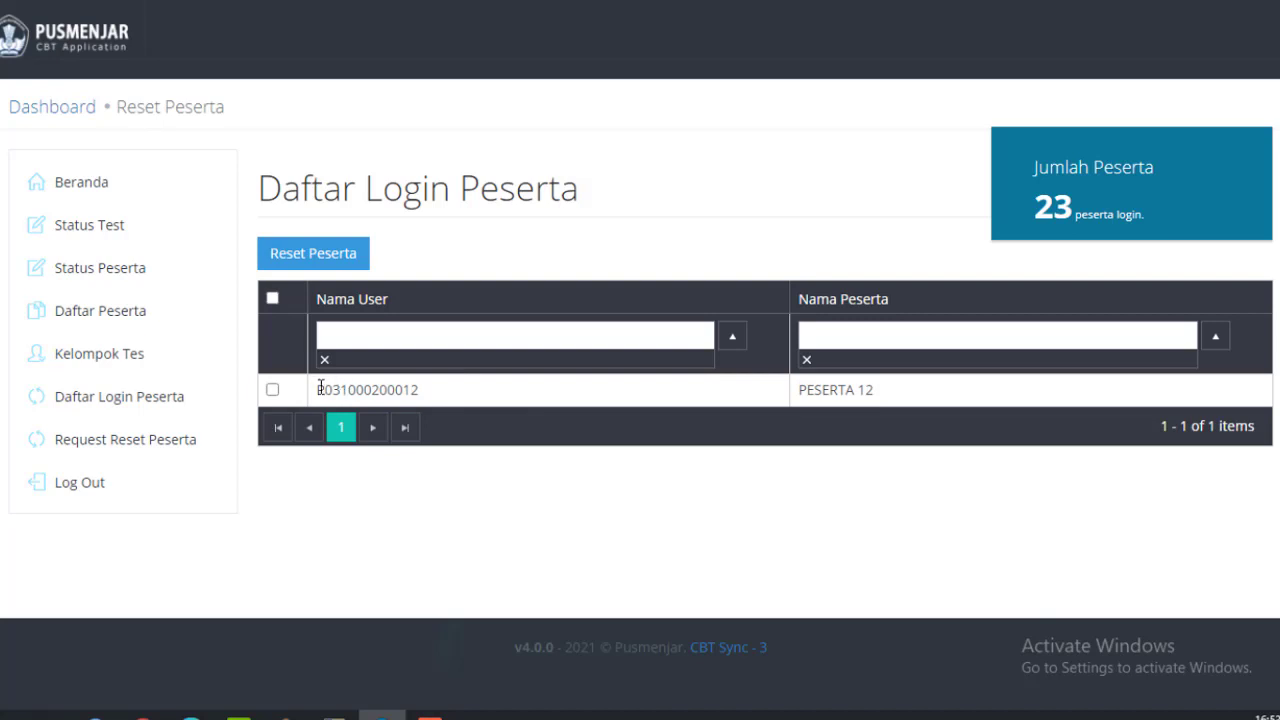
pyautogui.moveTo(320, 389); pyautogui.dragTo(900, 387)
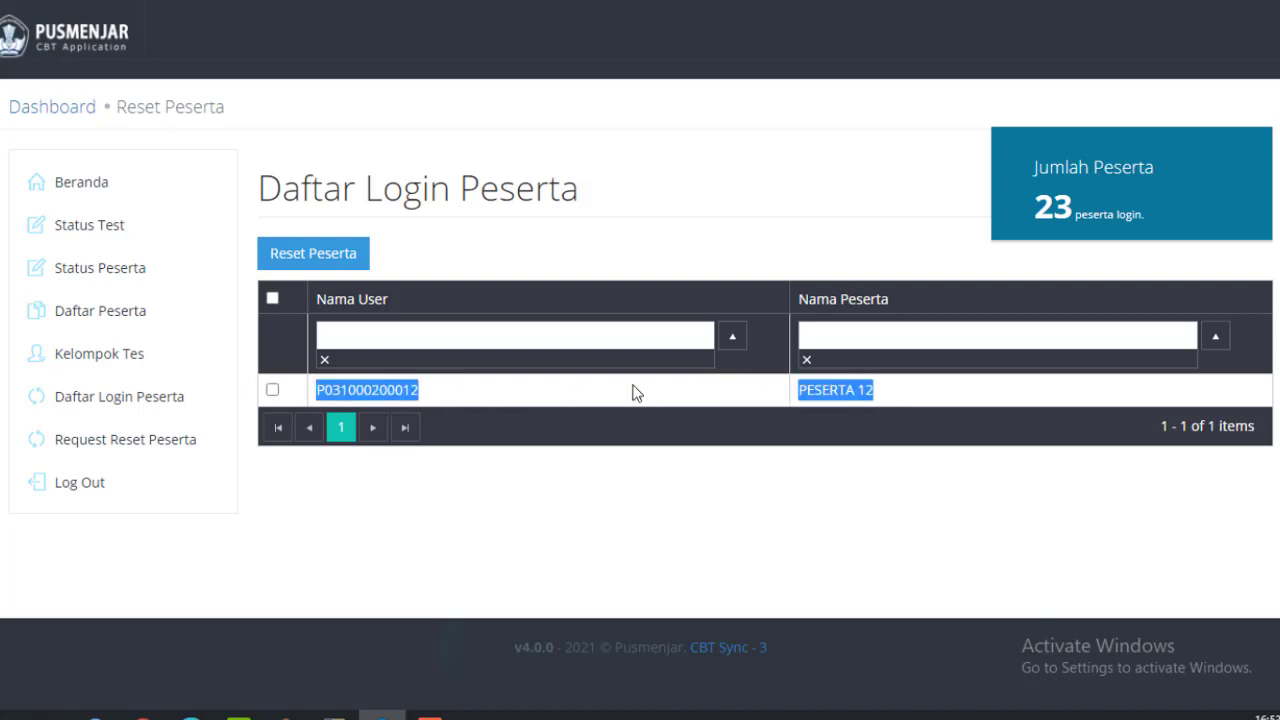
pyautogui.click(334, 390)
pyautogui.moveTo(318, 390); pyautogui.dragTo(890, 398)
pyautogui.click(369, 398)
pyautogui.moveTo(317, 390); pyautogui.dragTo(566, 397)
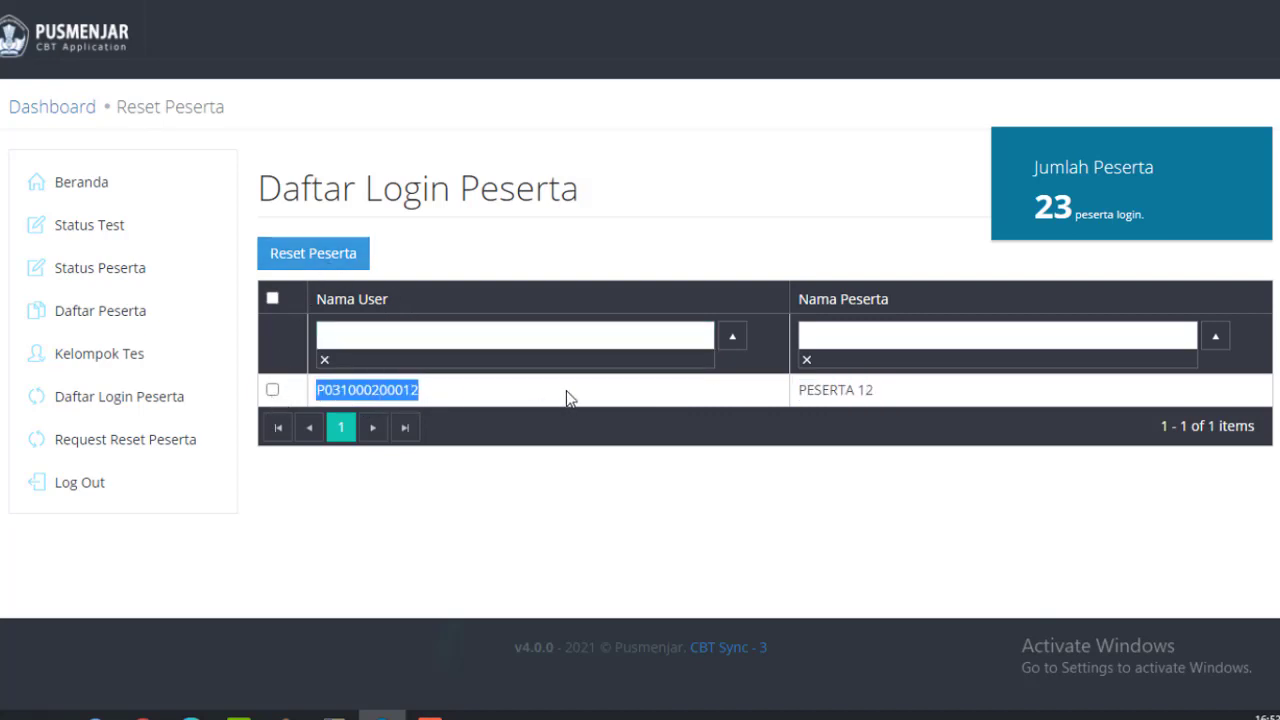
pyautogui.keyDown('shift'); pyautogui.click(874, 390); pyautogui.keyUp('shift')
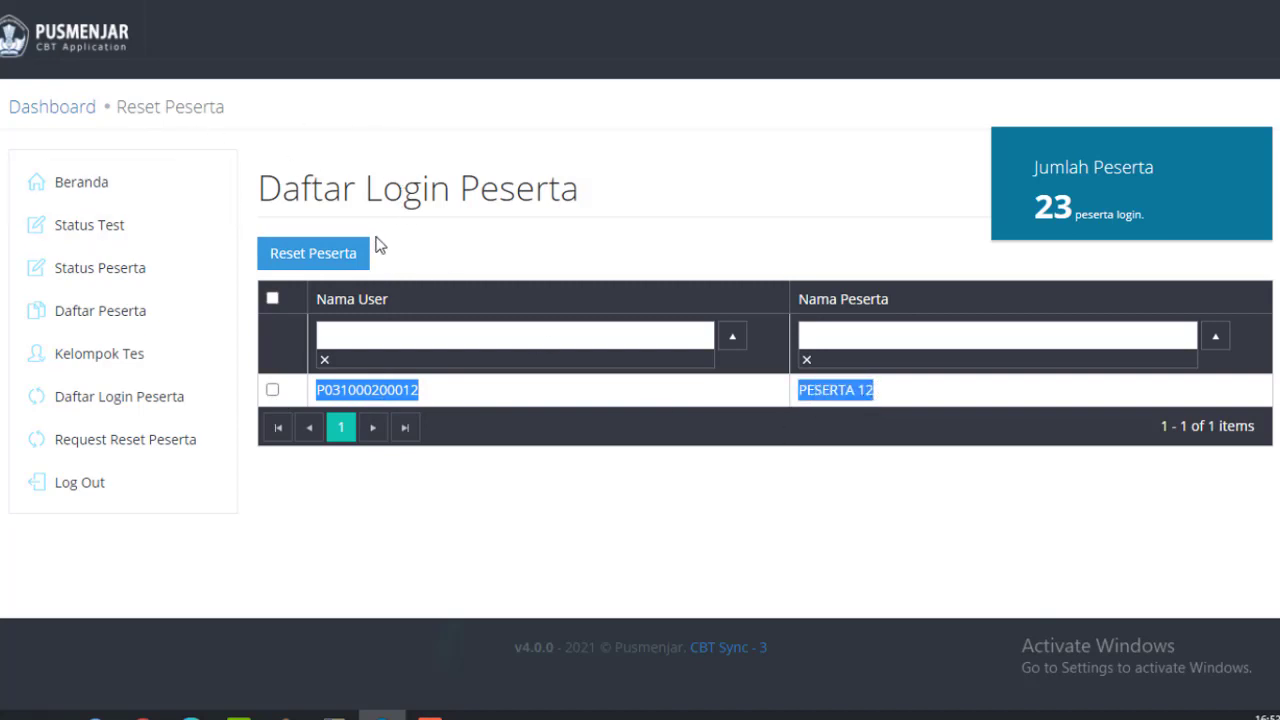
pyautogui.click(394, 401)
pyautogui.moveTo(323, 389); pyautogui.dragTo(894, 393)
pyautogui.click(347, 384)
pyautogui.moveTo(318, 387); pyautogui.dragTo(876, 391)
# Back on Status Peserta, highlight PESERTA 12's Tes sedang dikerjakan status beside the finished rows.
pyautogui.click(110, 278)
pyautogui.scroll(-5, 446, 457)
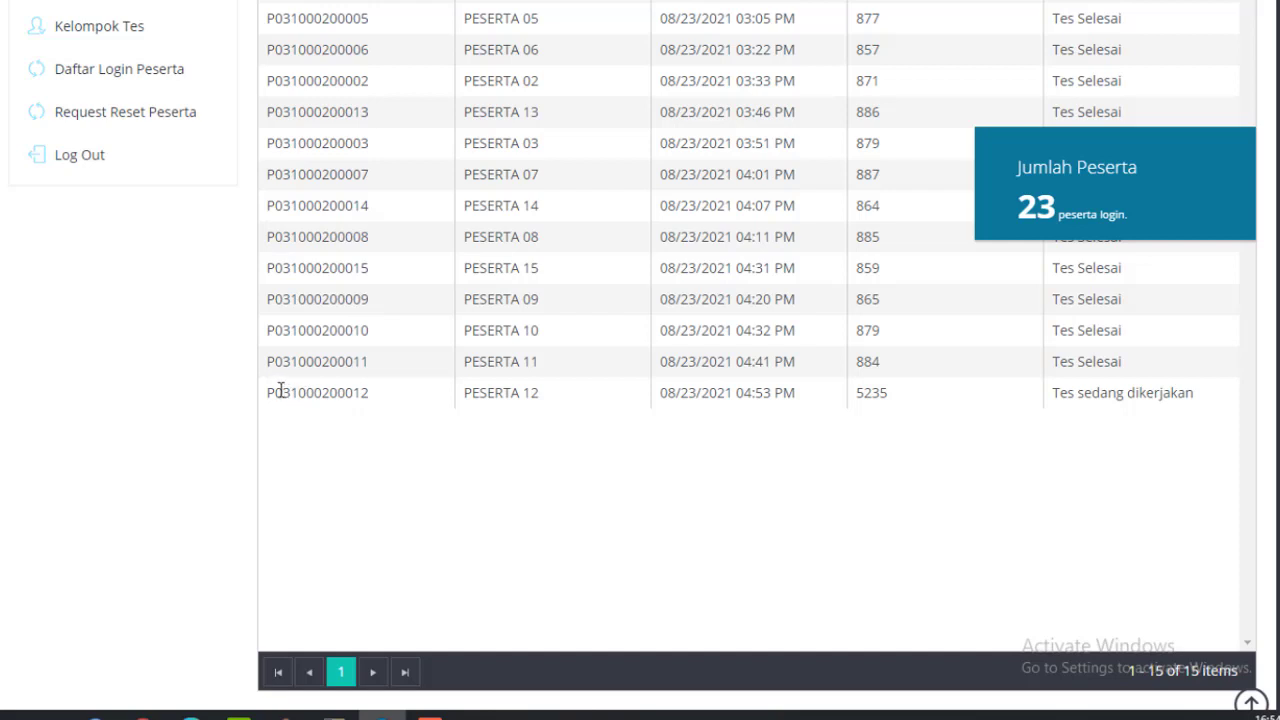
pyautogui.moveTo(283, 392); pyautogui.dragTo(540, 390)
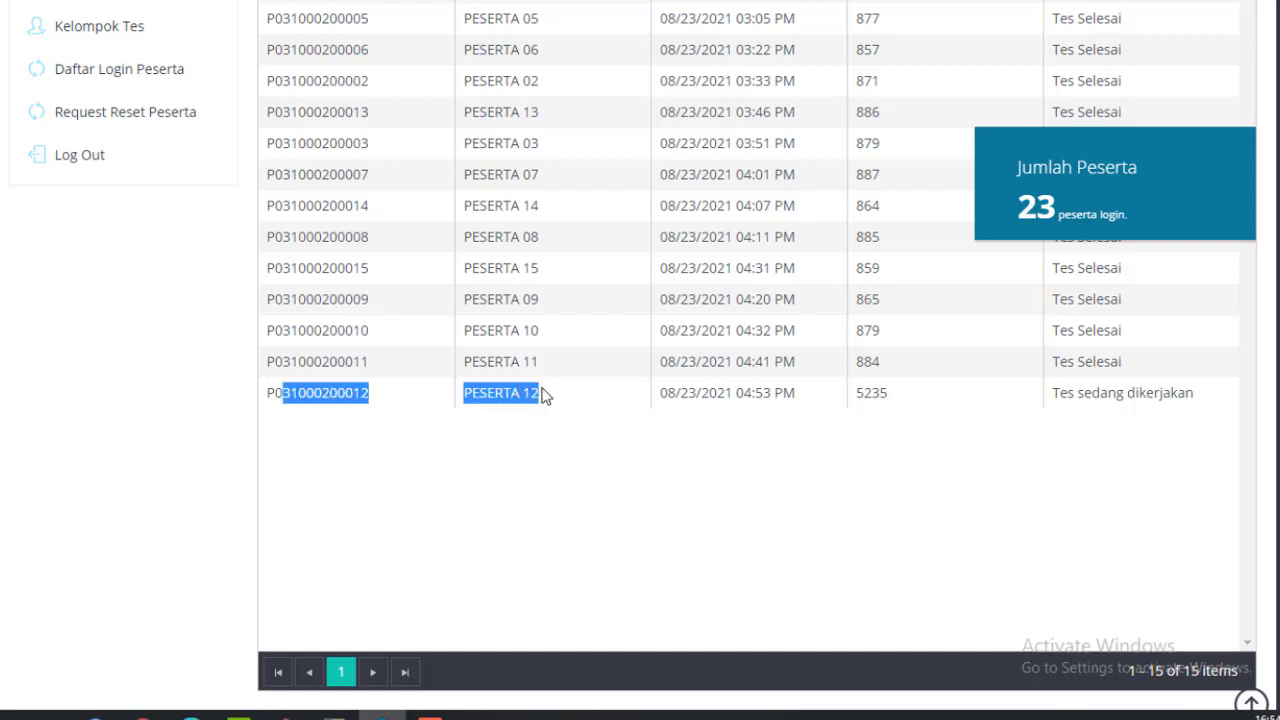
pyautogui.moveTo(1053, 395); pyautogui.dragTo(1203, 400)
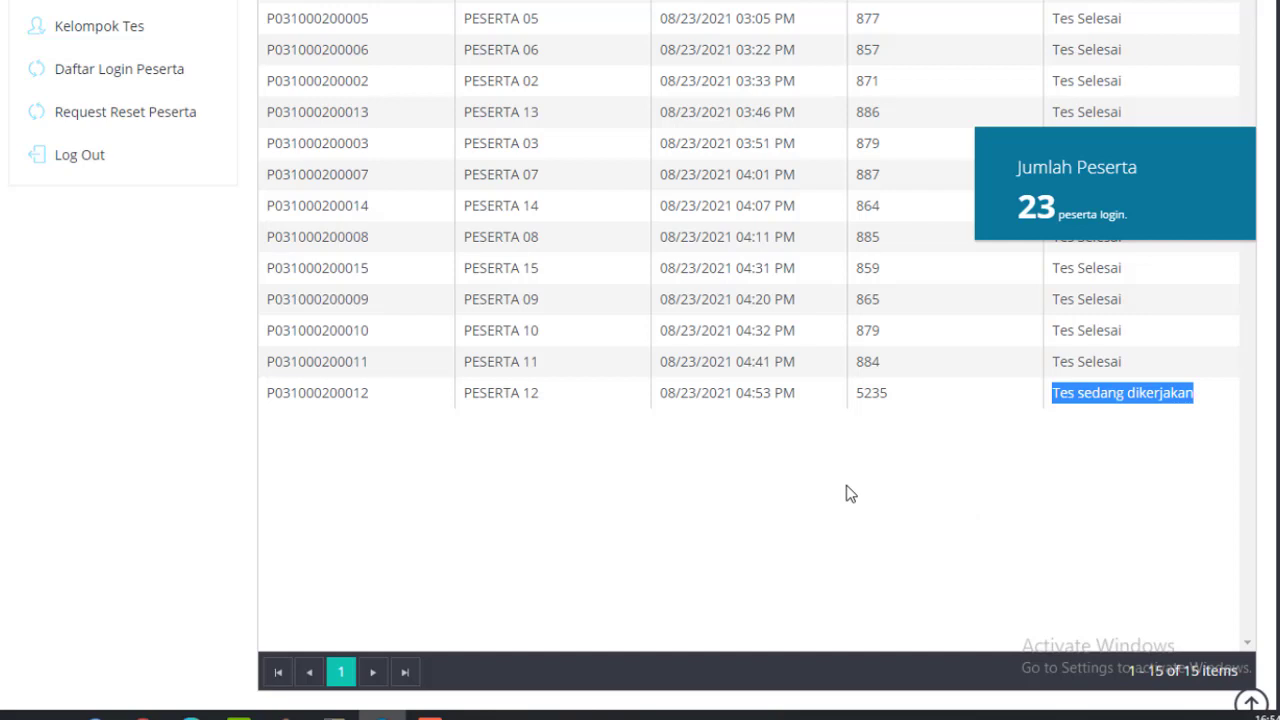
pyautogui.scroll(1, 846, 493)
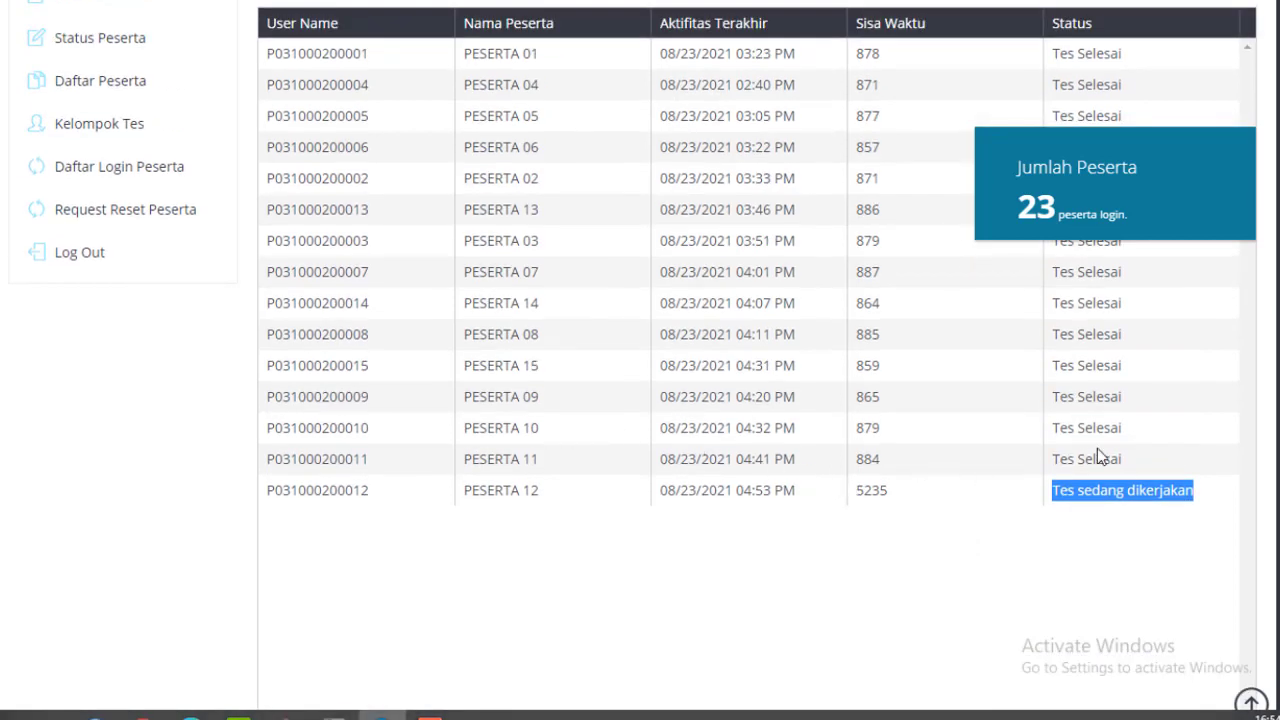
pyautogui.scroll(2, 1097, 450)
pyautogui.moveTo(1050, 311); pyautogui.dragTo(1133, 575)
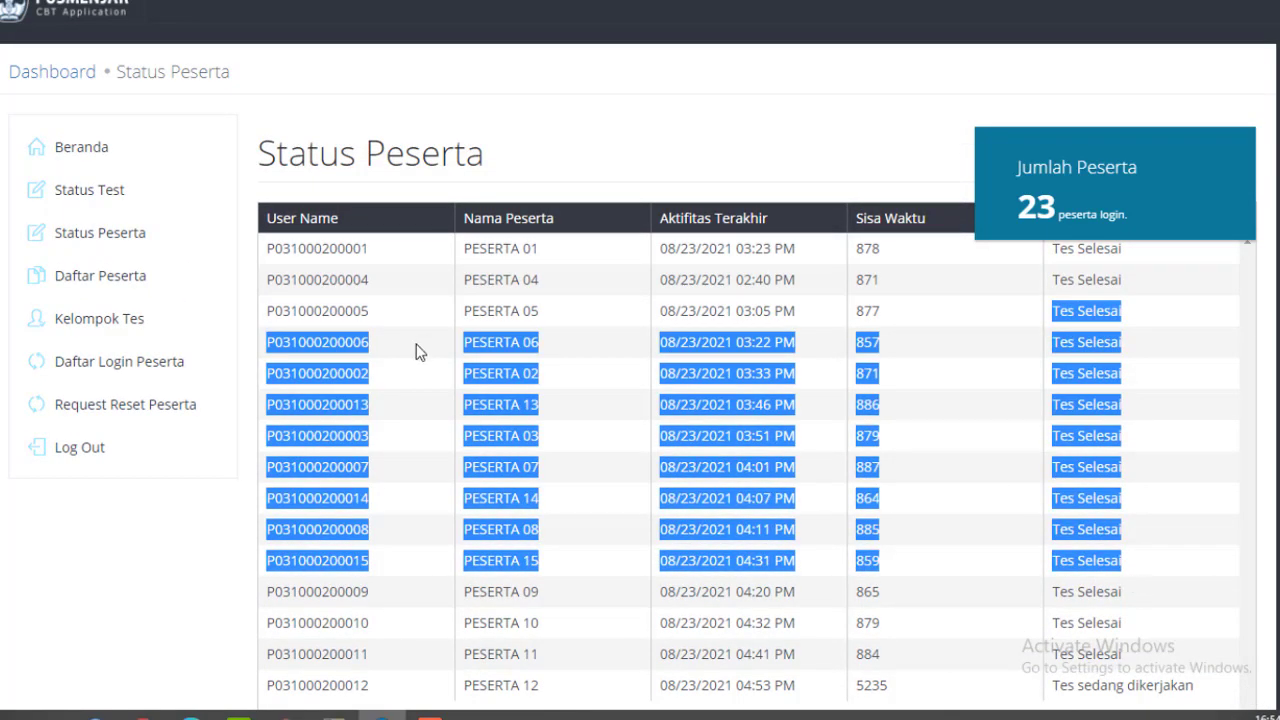
pyautogui.scroll(-2, 455, 311)
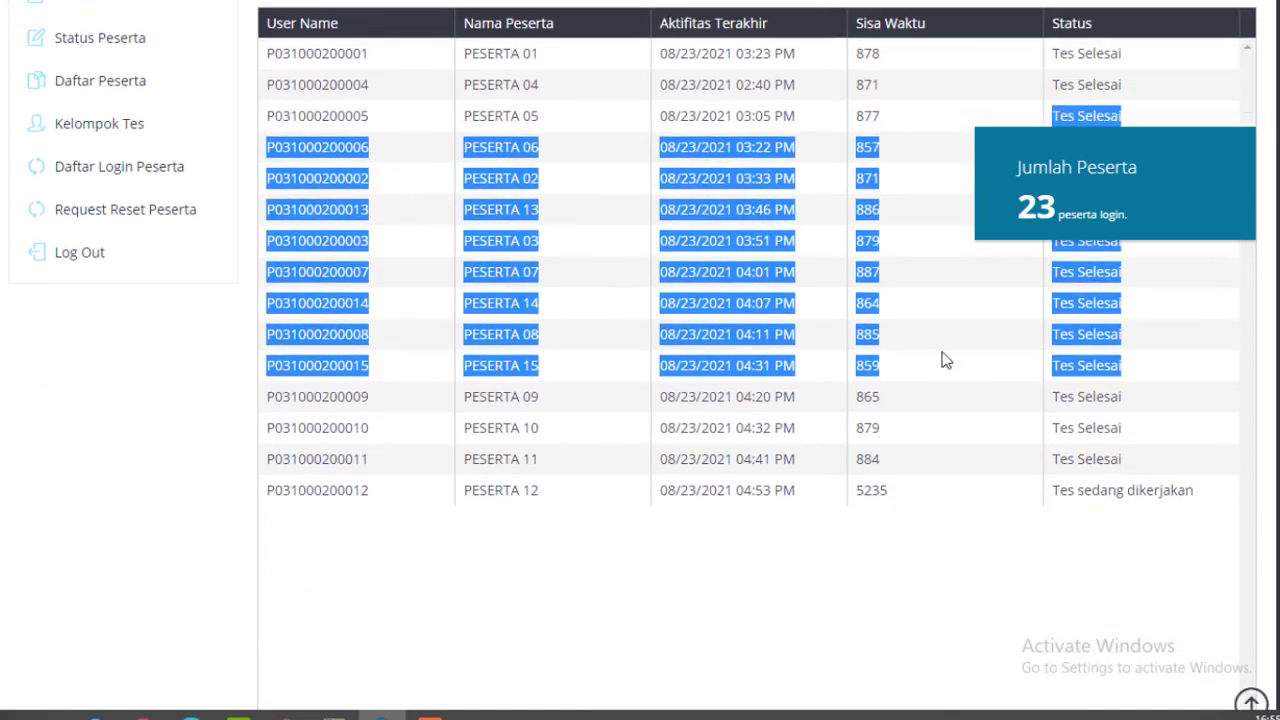
pyautogui.click(1057, 489)
pyautogui.moveTo(1057, 489); pyautogui.dragTo(1195, 490)
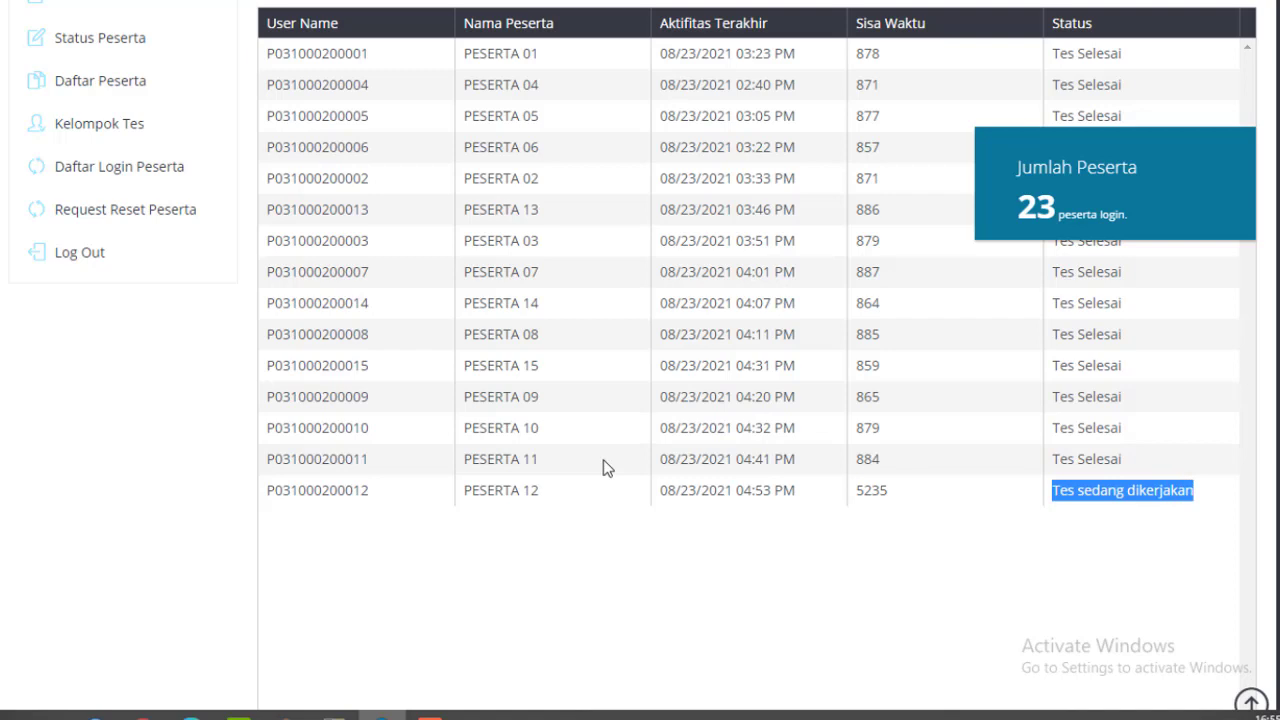
pyautogui.scroll(1, 656, 463)
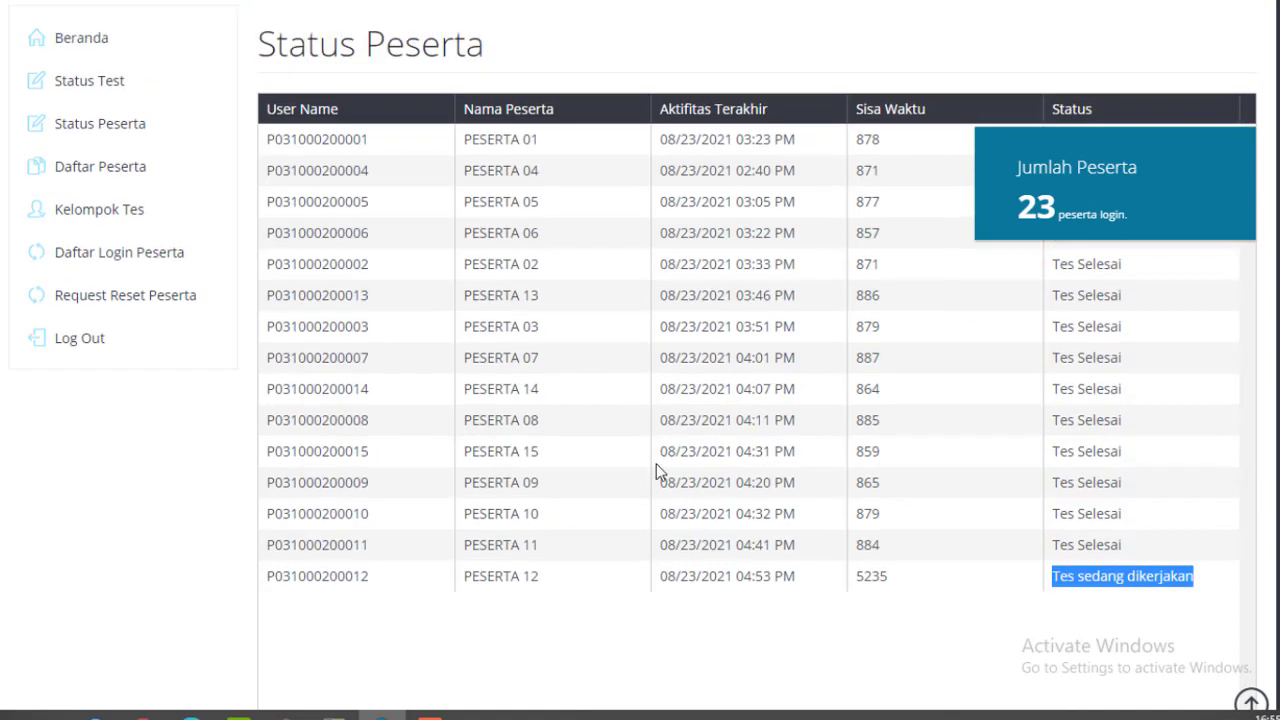
# Reset PESERTA 12's login in Daftar Login Peserta, then view the Request Reset Peserta list.
pyautogui.click(113, 266)
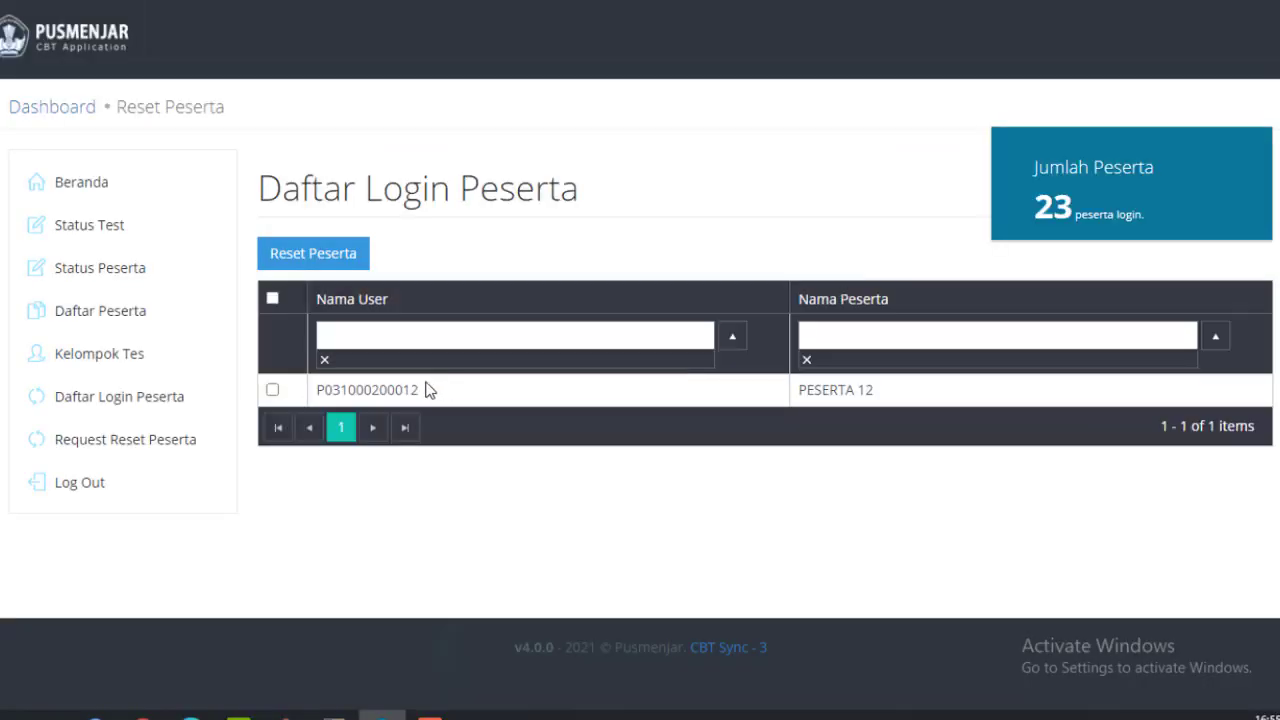
pyautogui.click(272, 389)
pyautogui.click(333, 261)
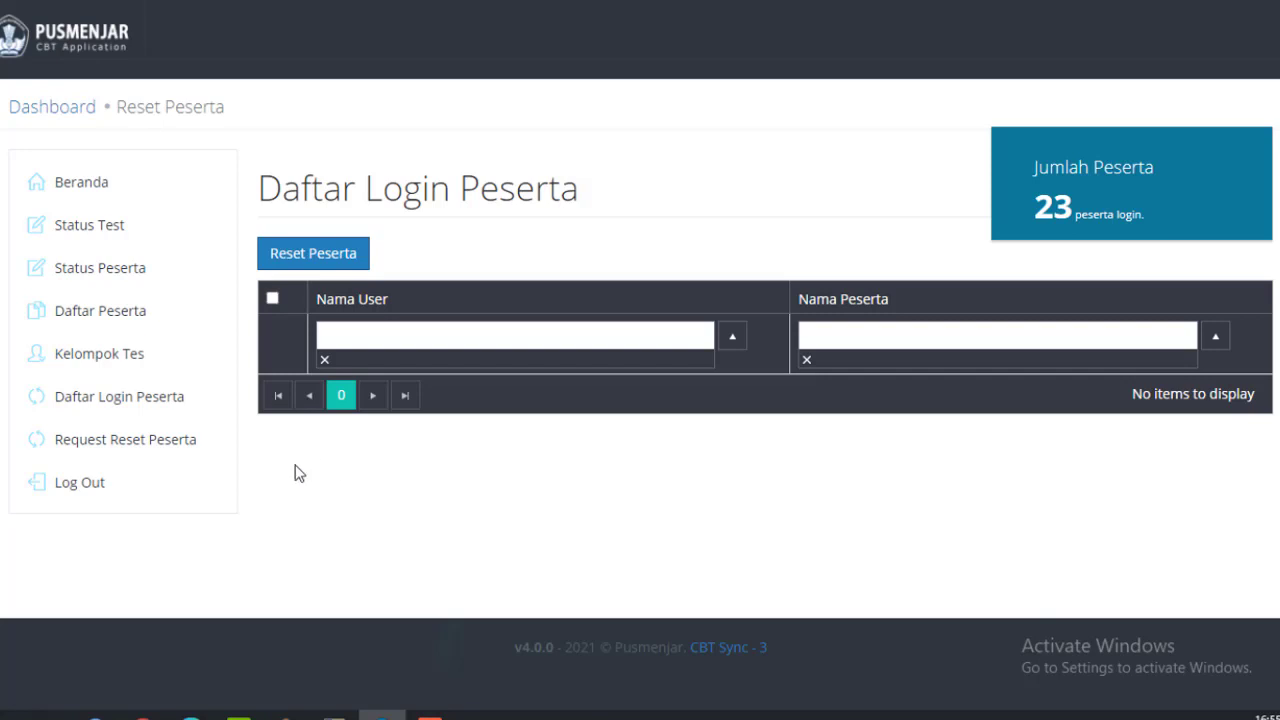
pyautogui.click(140, 450)
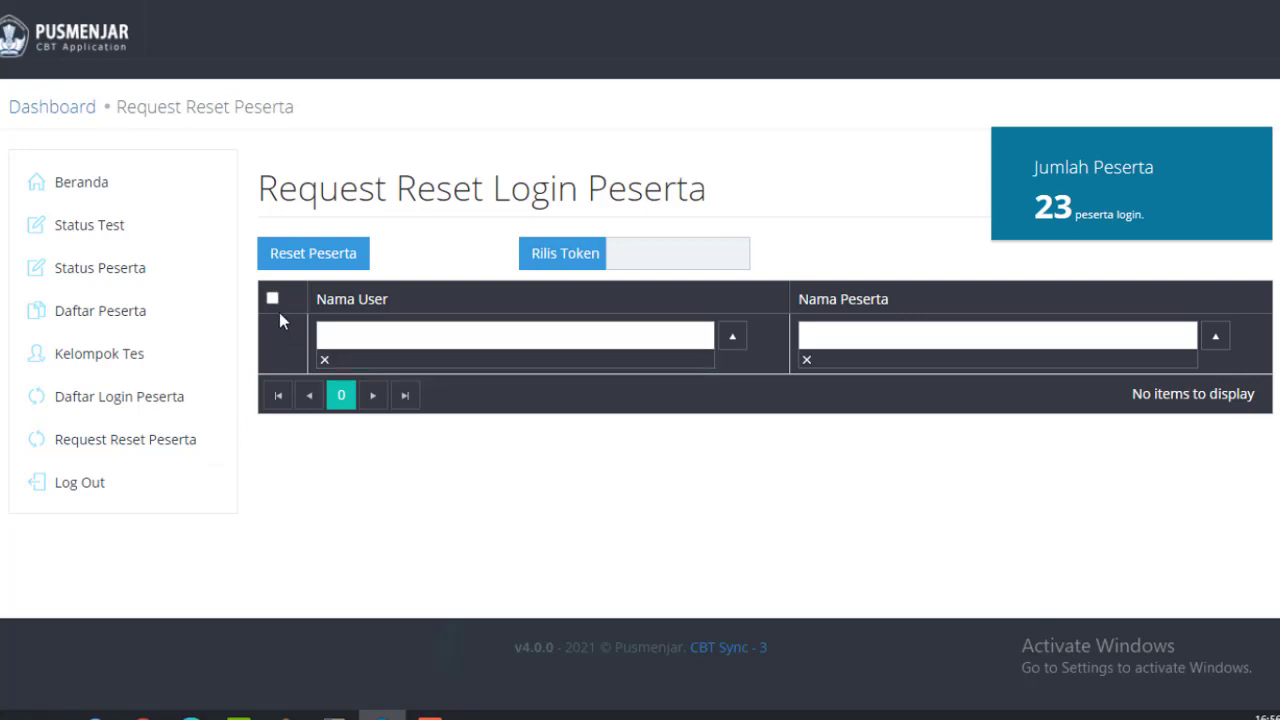
# Release a fresh test token with Rilis Token and dismiss the success notice.
pyautogui.click(563, 262)
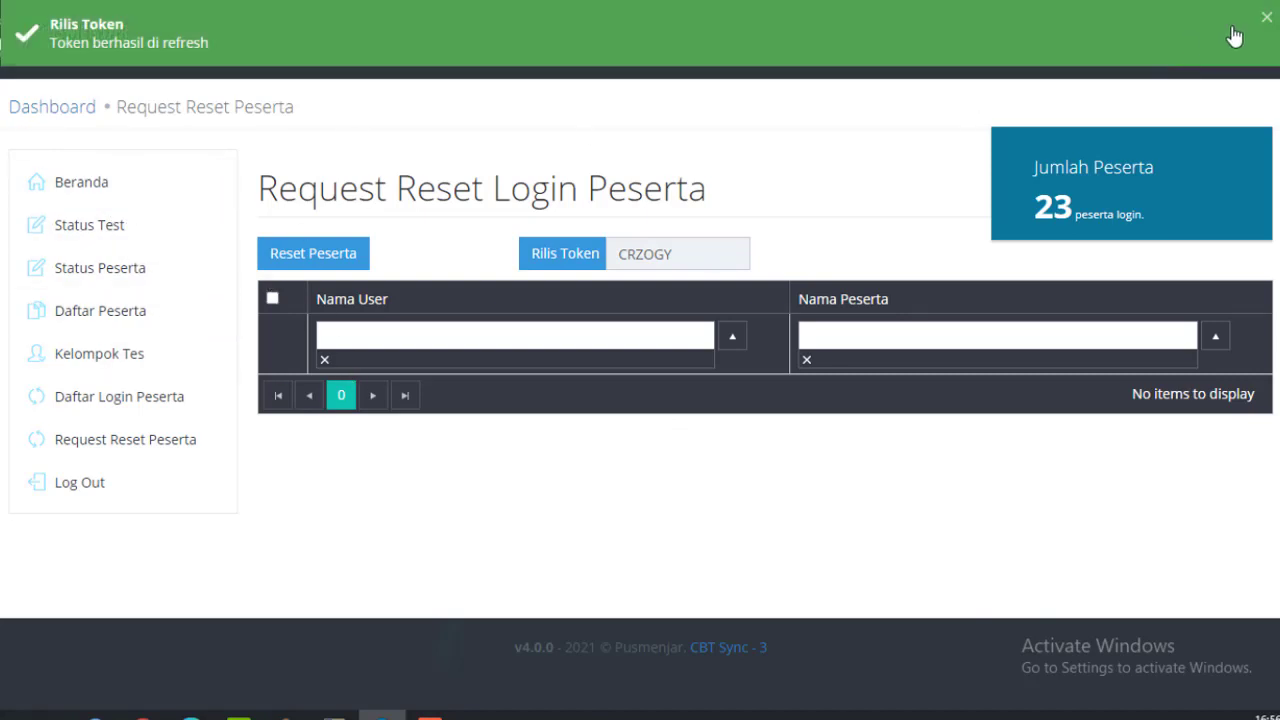
pyautogui.click(1265, 18)
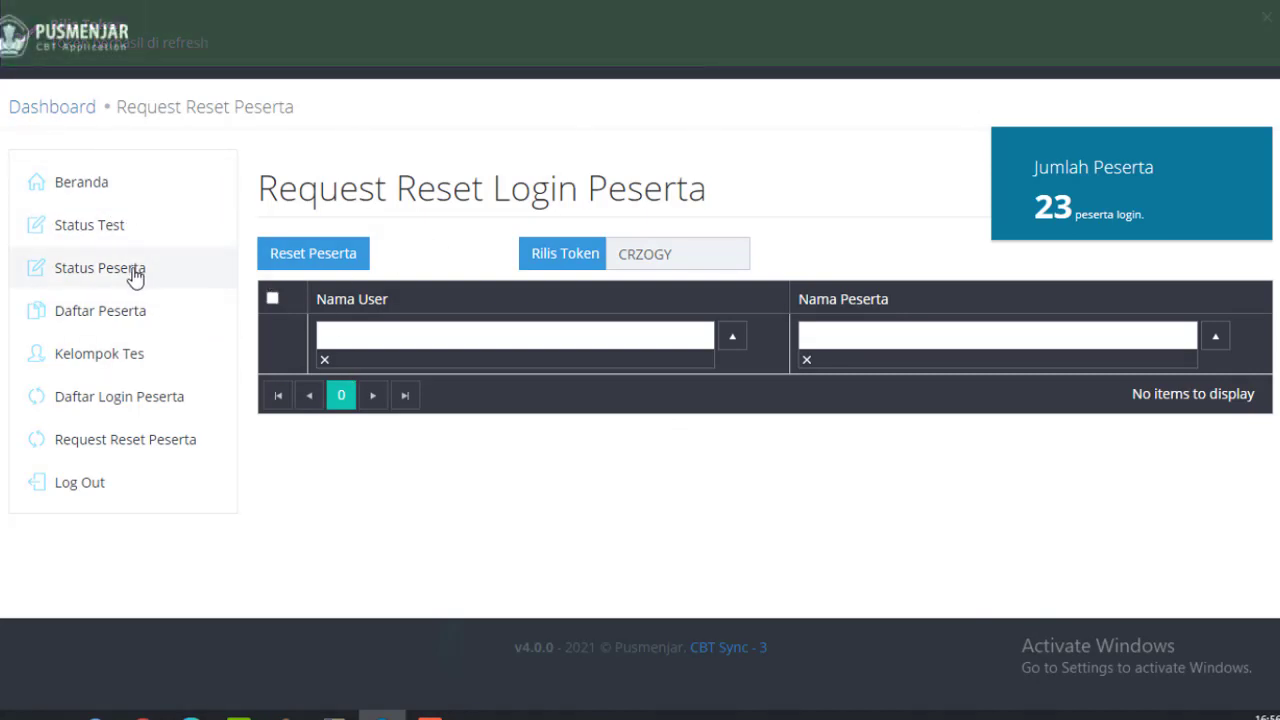